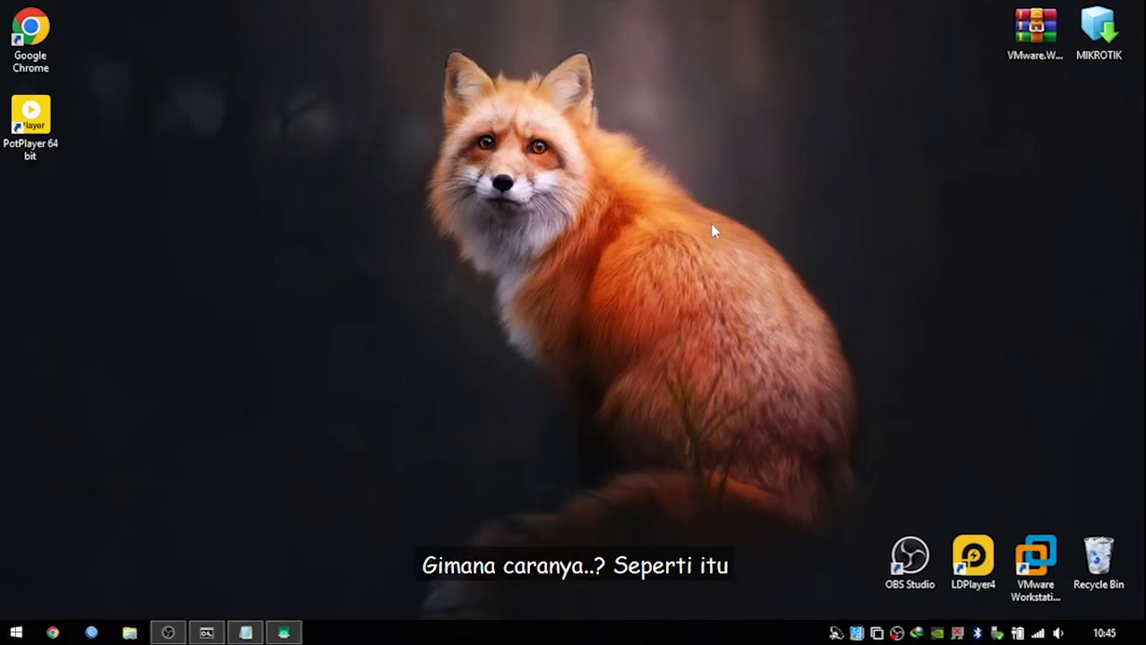
Refresh the desktop and launch VMware Workstation 16 Pro from its desktop shortcut.
{"action": "right_click", "coordinate": [786, 188]}
{"action": "left_click", "coordinate": [811, 232]}
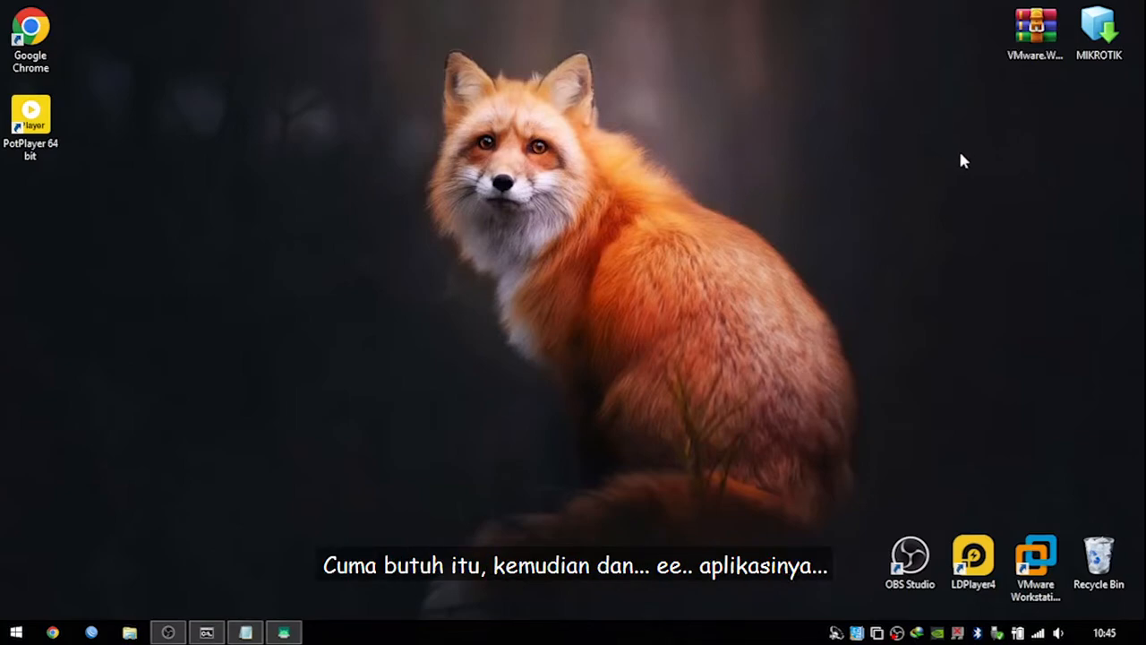
{"action": "left_click", "coordinate": [1039, 38]}
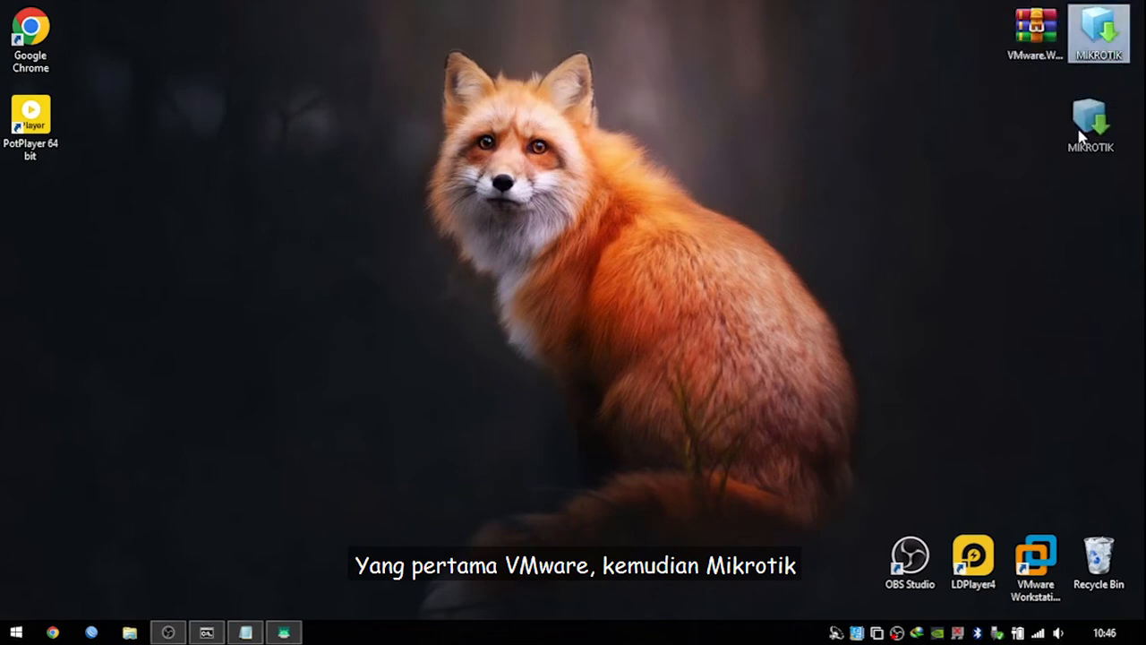
{"action": "right_click", "coordinate": [840, 83]}
{"action": "left_click", "coordinate": [879, 134]}
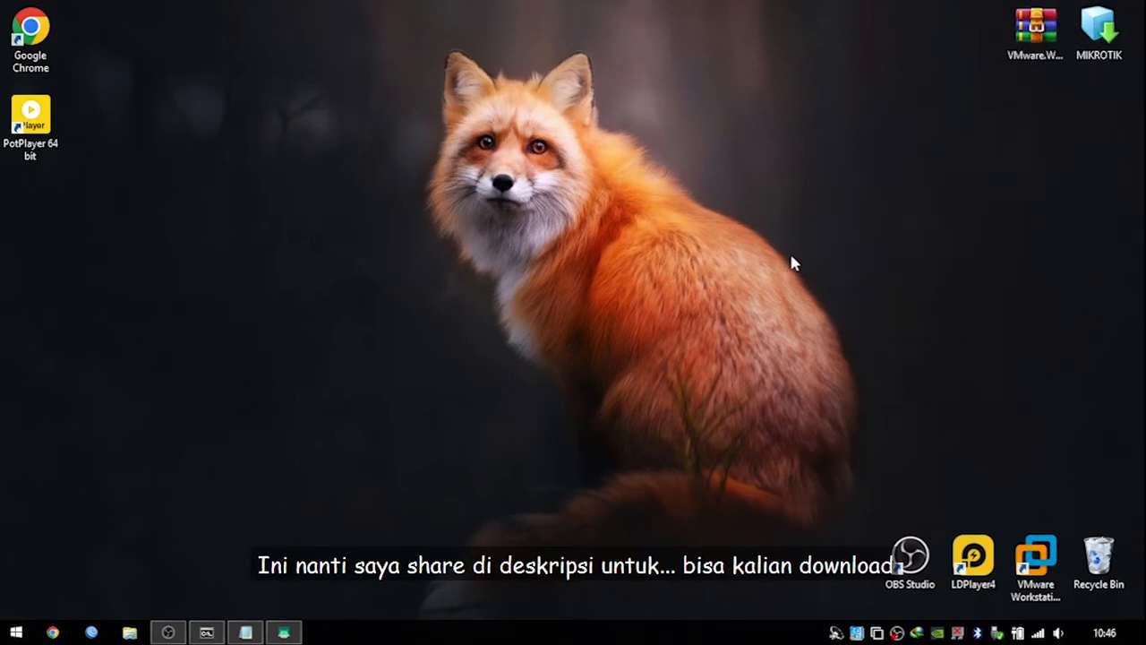
{"action": "left_click", "coordinate": [1036, 560]}
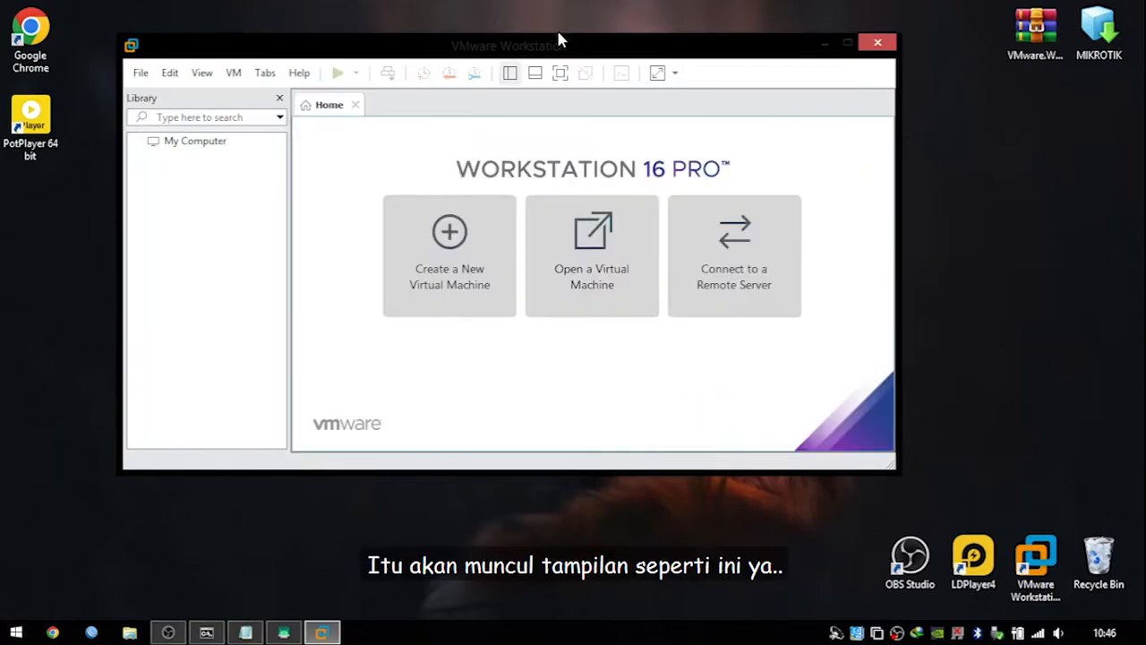
Open the Virtual Network Editor from the Edit menu with administrator rights enabled.
{"action": "left_click_drag", "start_coordinate": [558, 40], "coordinate": [653, 69]}
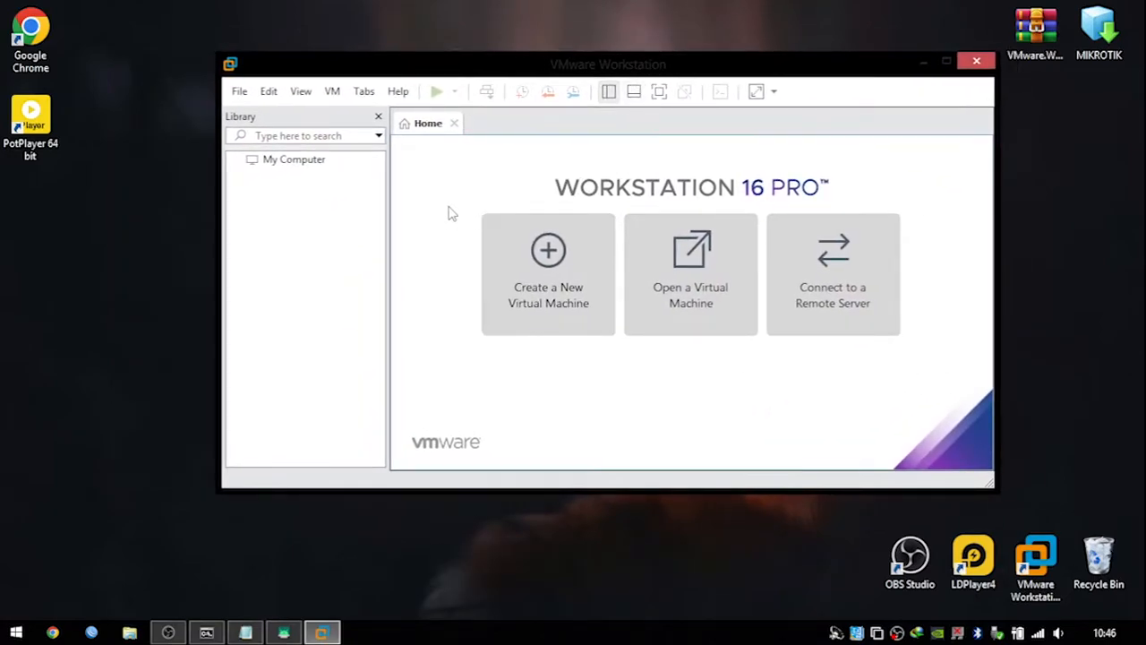
{"action": "left_click", "coordinate": [243, 94]}
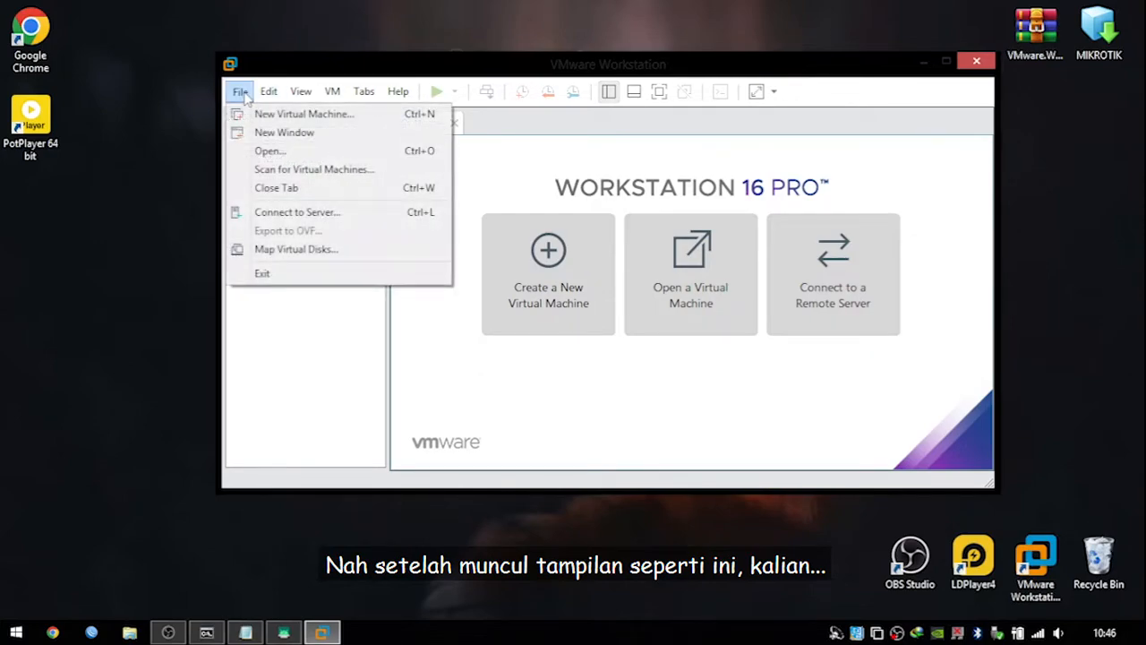
{"action": "mouse_move", "coordinate": [284, 97]}
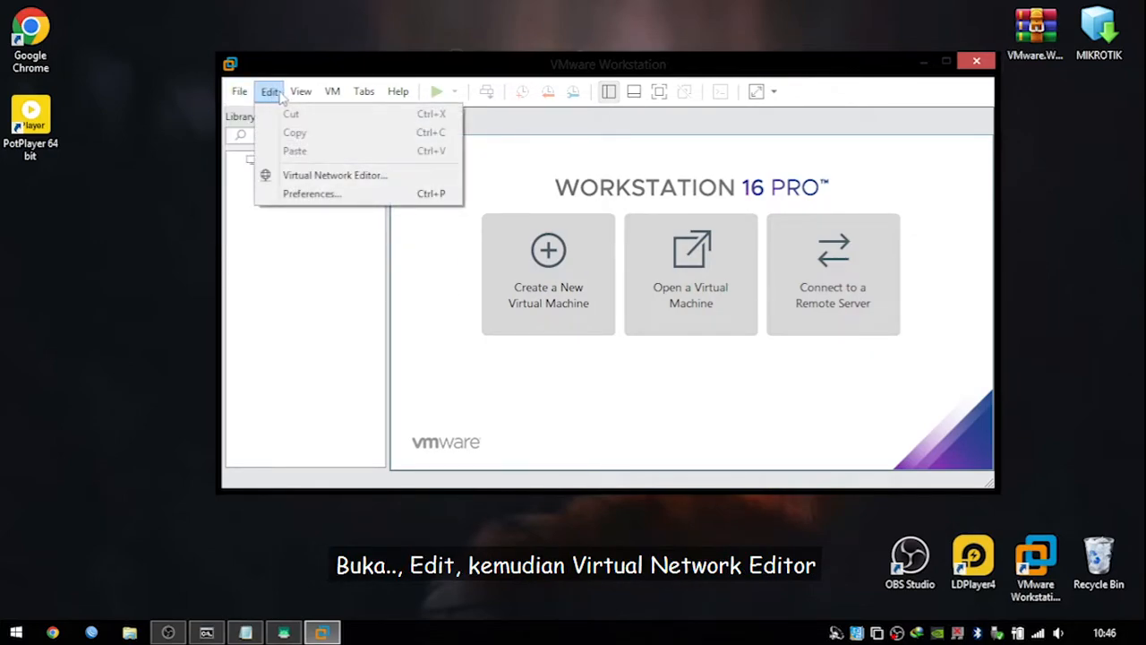
{"action": "left_click", "coordinate": [330, 178]}
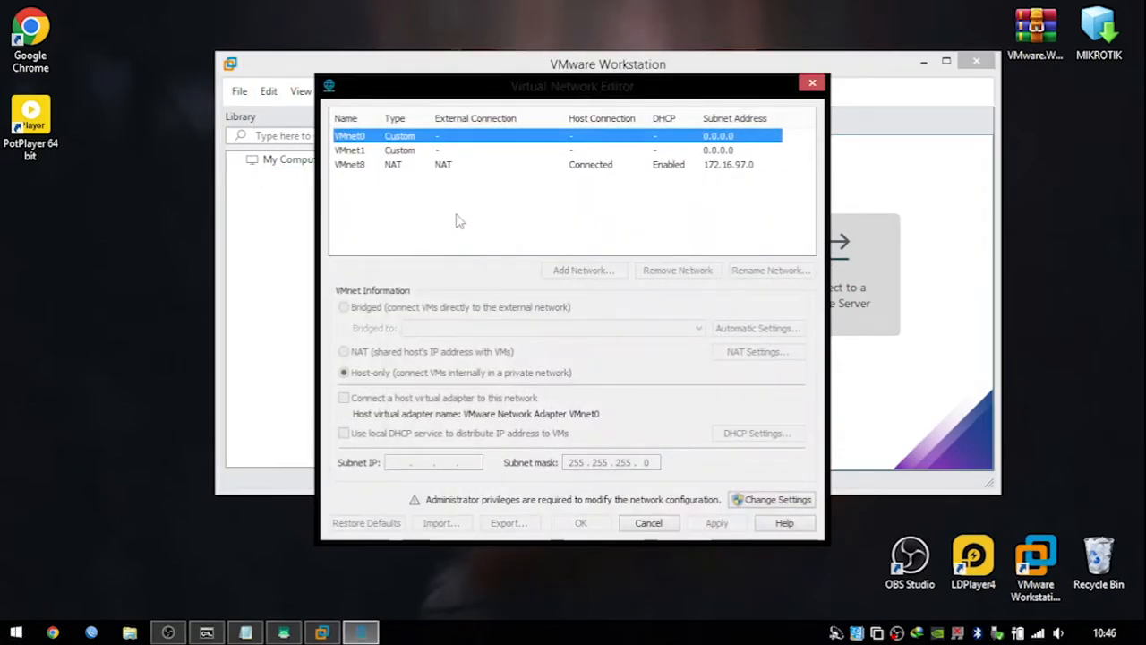
{"action": "left_click", "coordinate": [761, 503]}
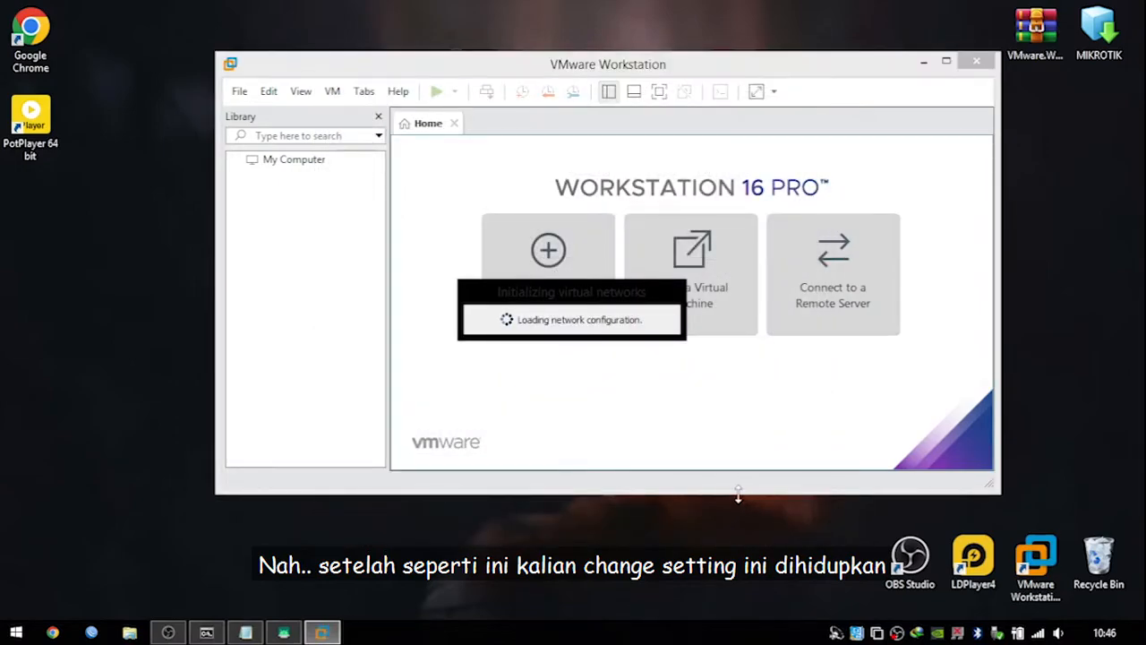
{"action": "left_click_drag", "start_coordinate": [578, 97], "coordinate": [600, 94]}
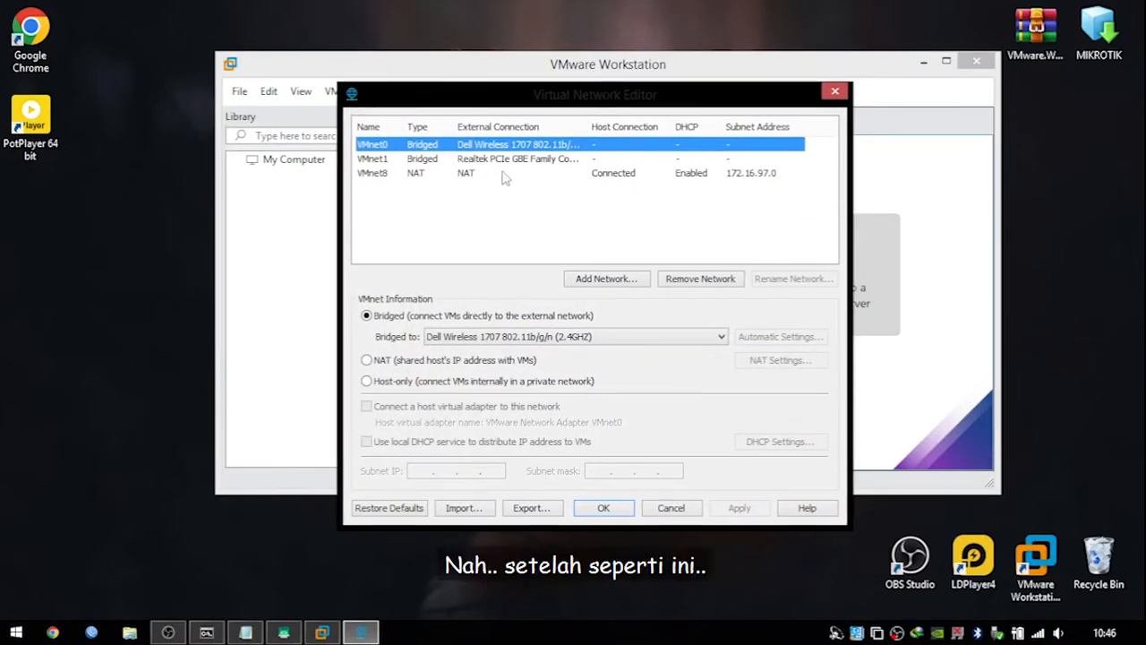
Review the existing VMnet0, VMnet1 and VMnet8 network settings in turn.
{"action": "left_click", "coordinate": [495, 160]}
{"action": "left_click", "coordinate": [496, 173]}
{"action": "left_click", "coordinate": [501, 149]}
{"action": "left_click", "coordinate": [504, 159]}
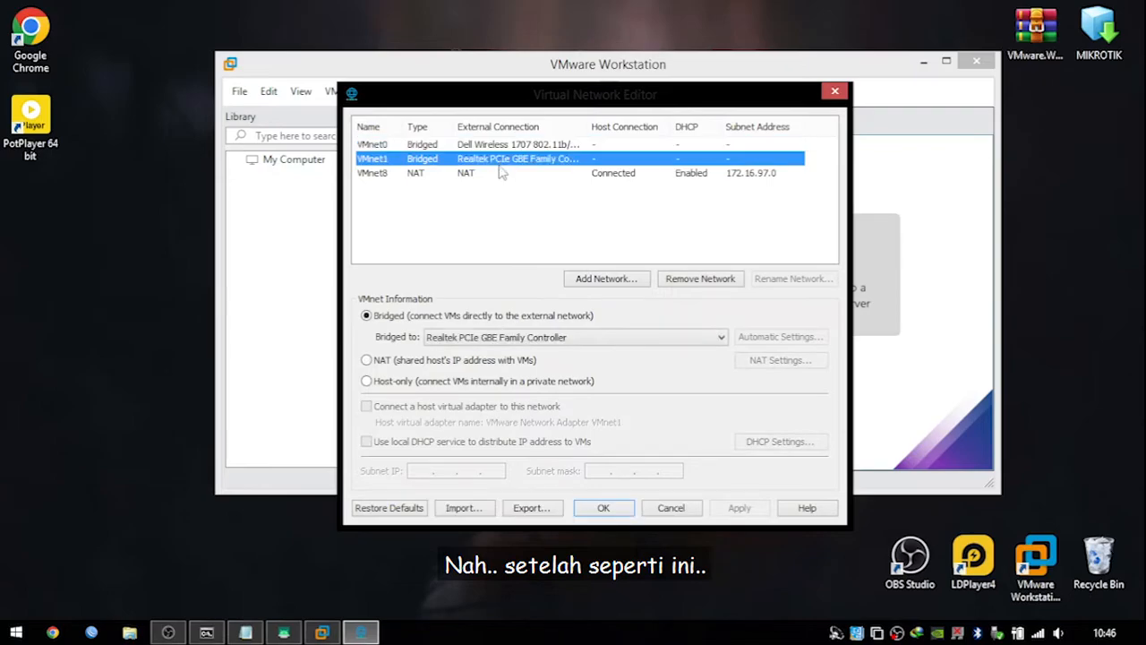
{"action": "left_click", "coordinate": [512, 146]}
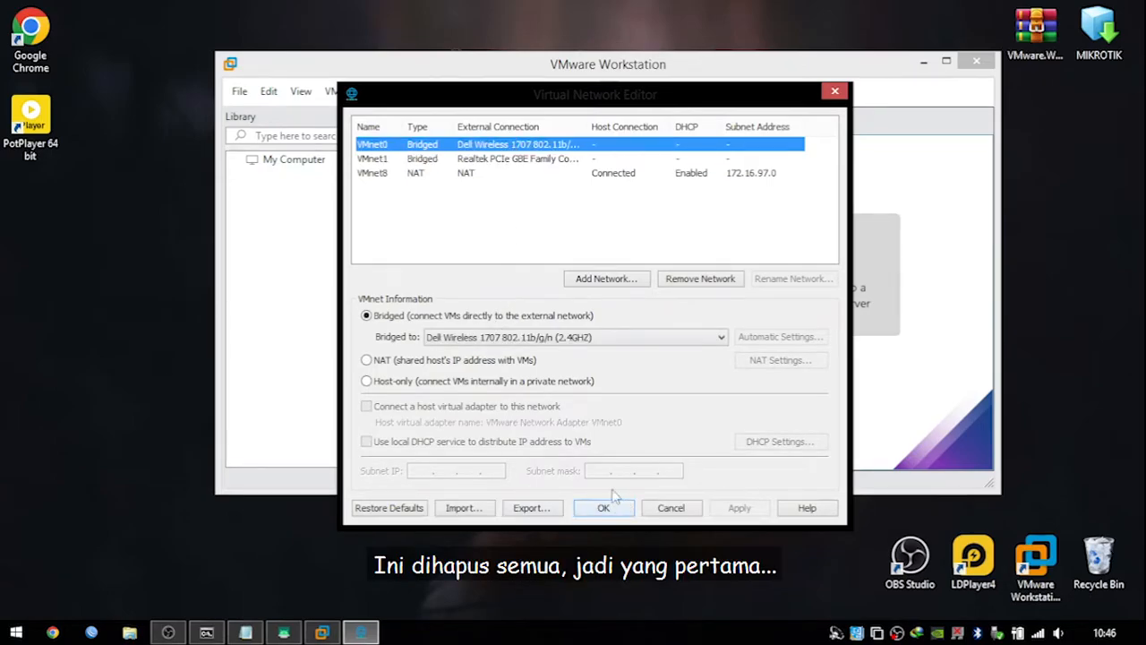
{"action": "left_click", "coordinate": [476, 176]}
{"action": "left_click", "coordinate": [481, 151]}
{"action": "left_click", "coordinate": [481, 159]}
{"action": "left_click", "coordinate": [482, 174]}
{"action": "left_click", "coordinate": [484, 146]}
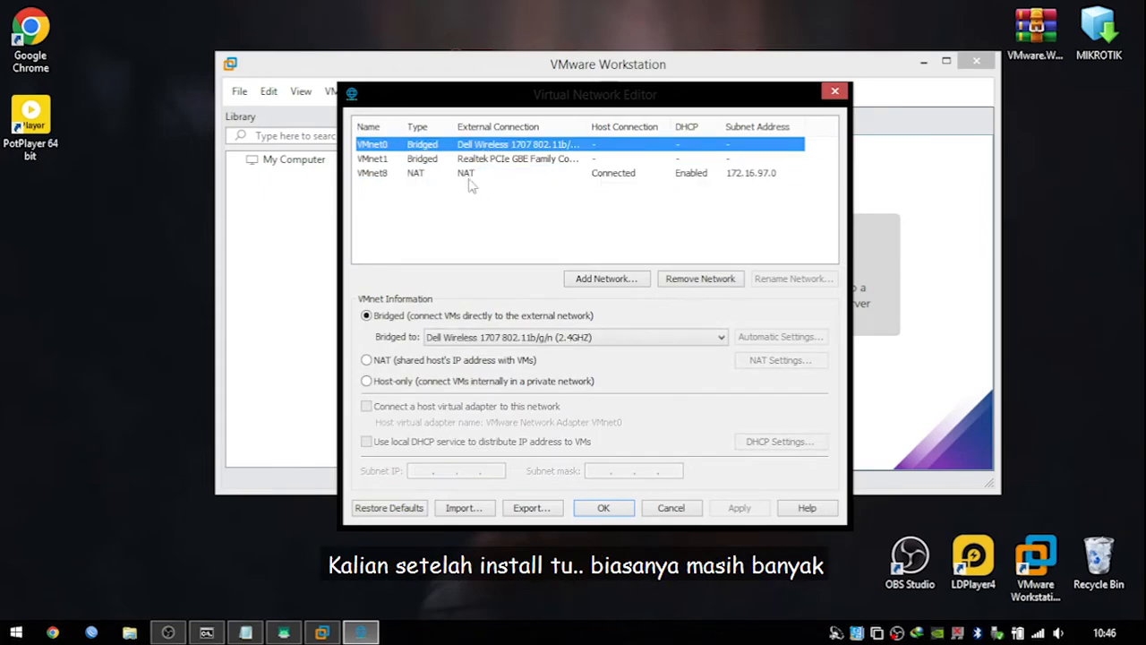
{"action": "left_click", "coordinate": [437, 175]}
{"action": "left_click", "coordinate": [441, 159]}
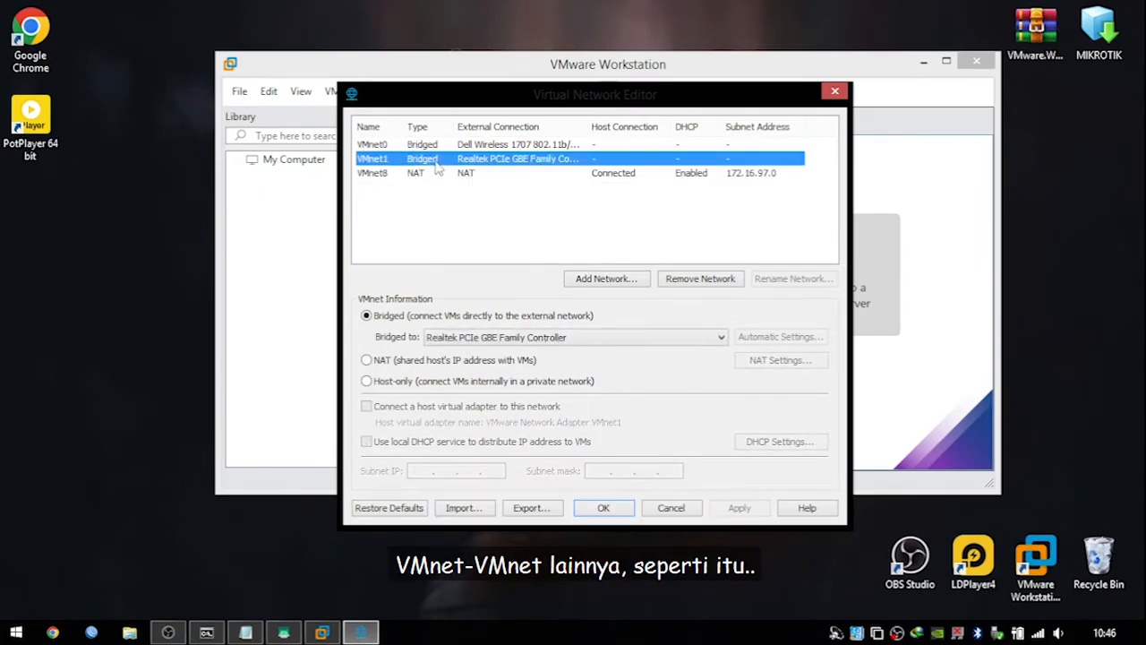
{"action": "left_click", "coordinate": [466, 145]}
{"action": "left_click", "coordinate": [475, 173]}
Remove VMnet0, VMnet1 and VMnet8 so no virtual networks remain.
{"action": "left_click", "coordinate": [486, 146]}
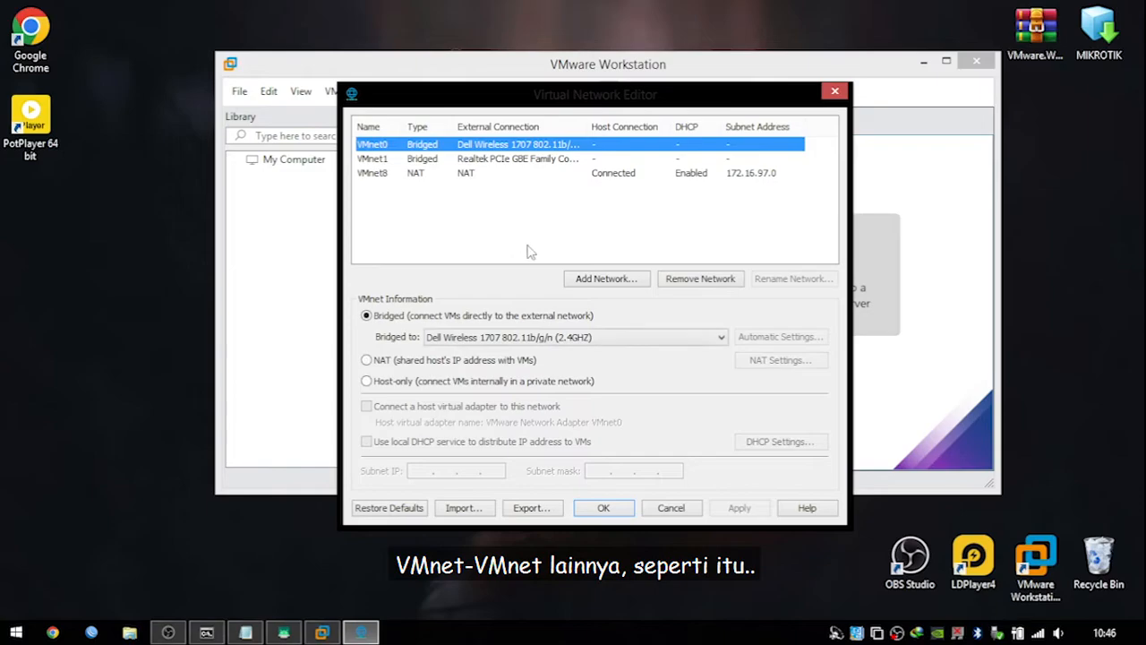
{"action": "left_click", "coordinate": [679, 281]}
{"action": "left_click", "coordinate": [688, 279]}
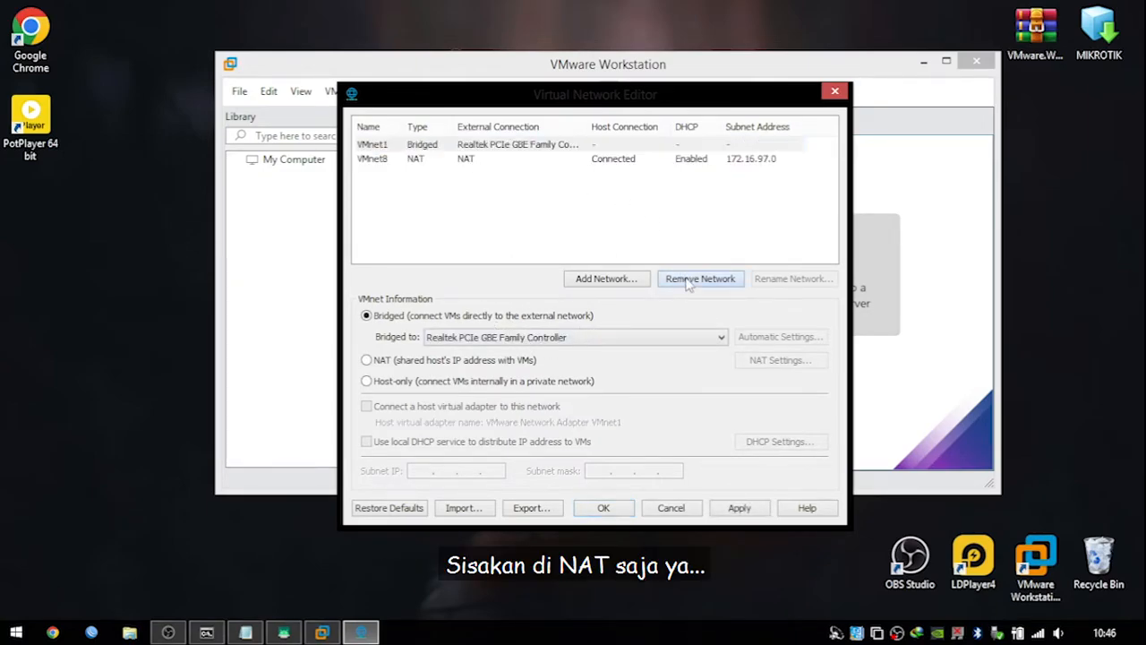
{"action": "left_click", "coordinate": [617, 159]}
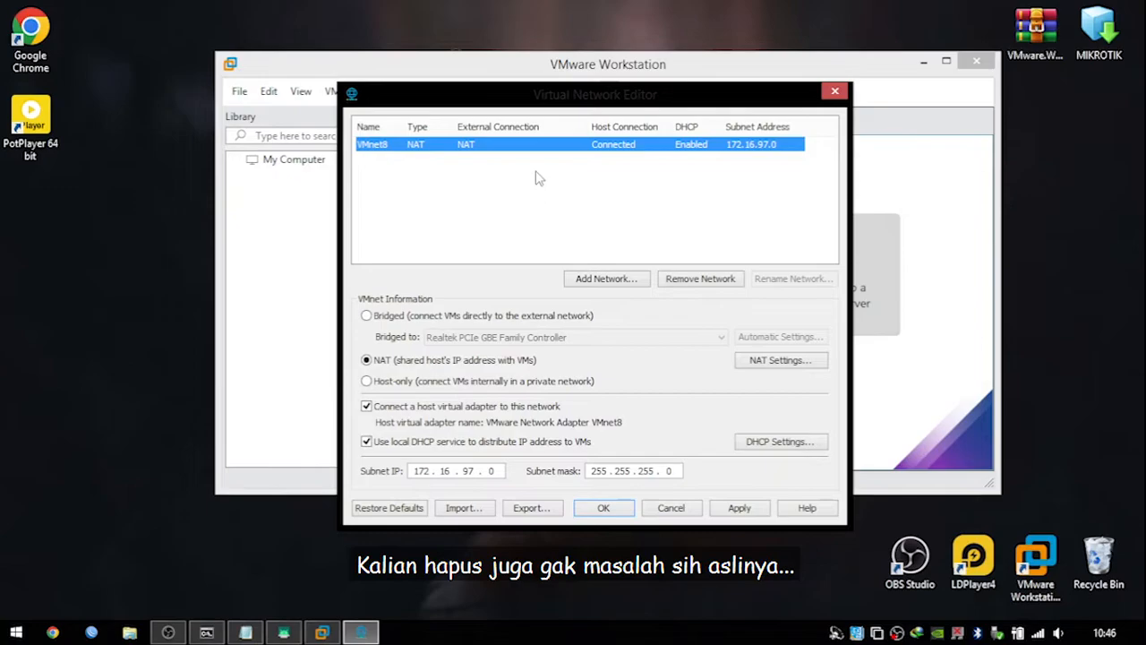
{"action": "left_click", "coordinate": [712, 281]}
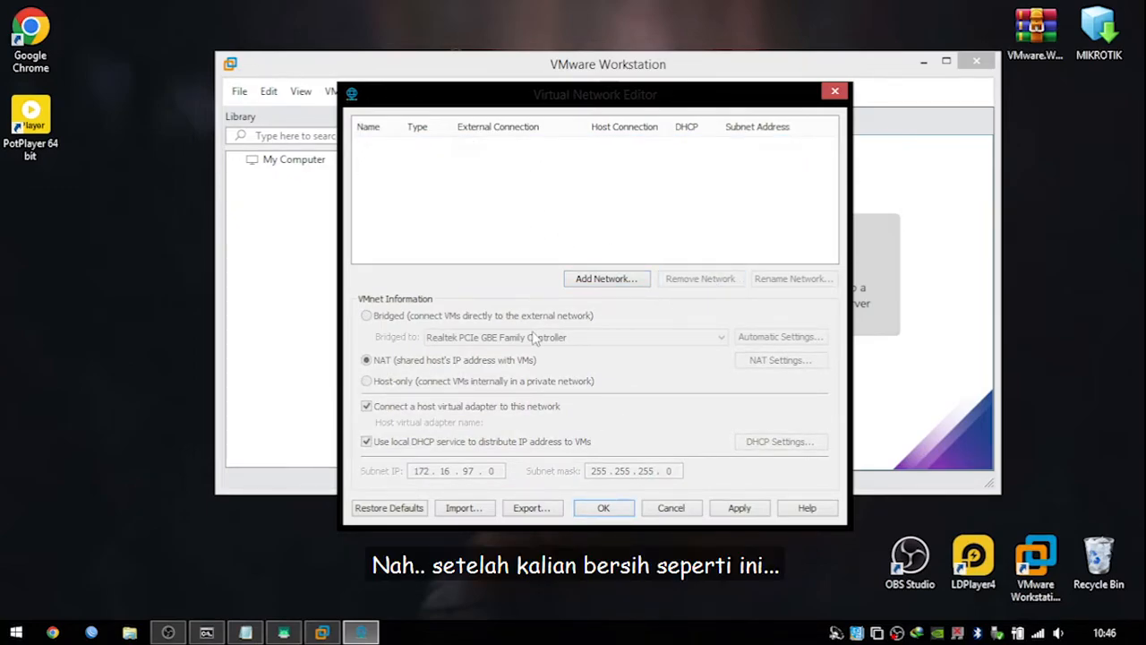
{"action": "left_click_drag", "start_coordinate": [549, 101], "coordinate": [495, 99]}
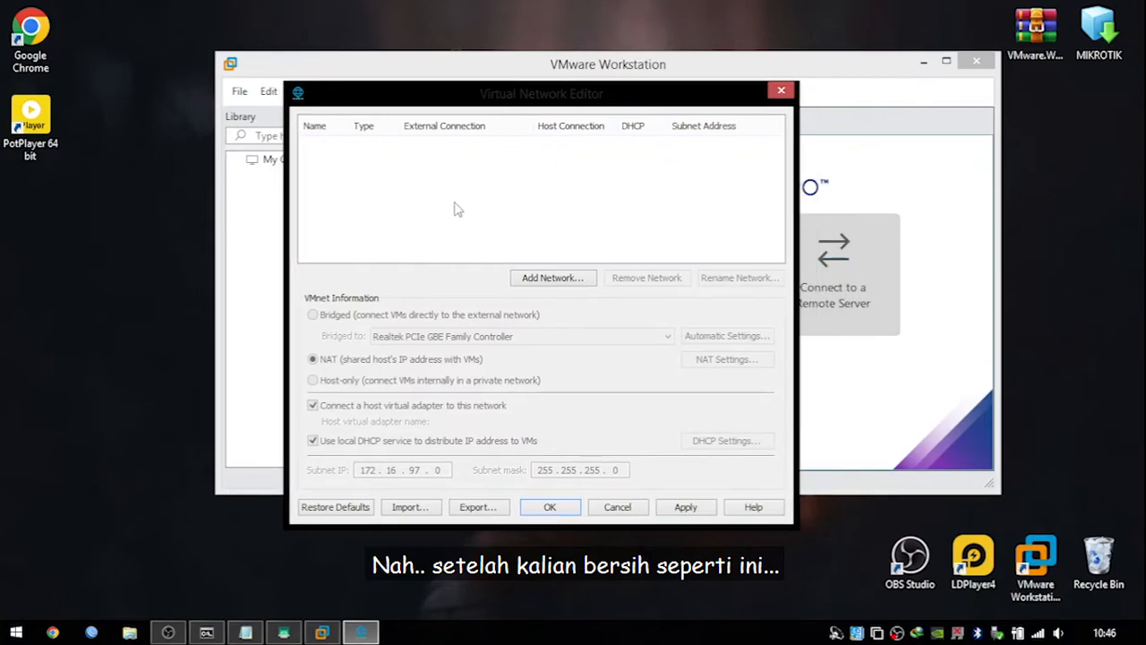
Add VMnet0 as a bridged network on the Dell Wireless 1707 802.11b/g/n adapter.
{"action": "left_click", "coordinate": [530, 278]}
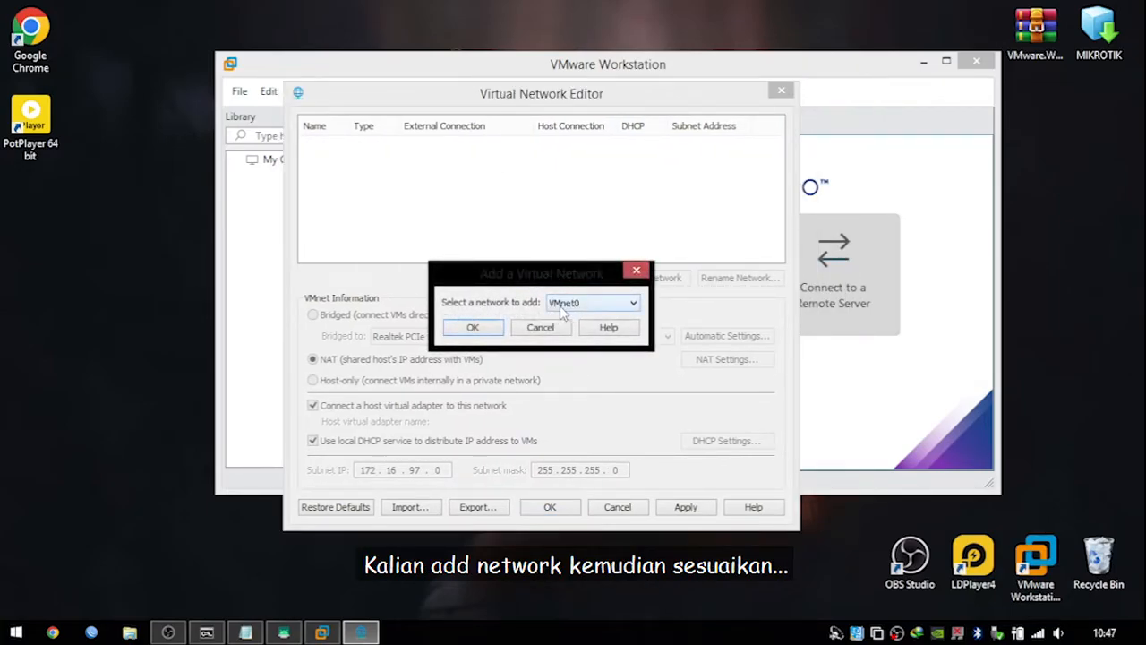
{"action": "left_click", "coordinate": [471, 327]}
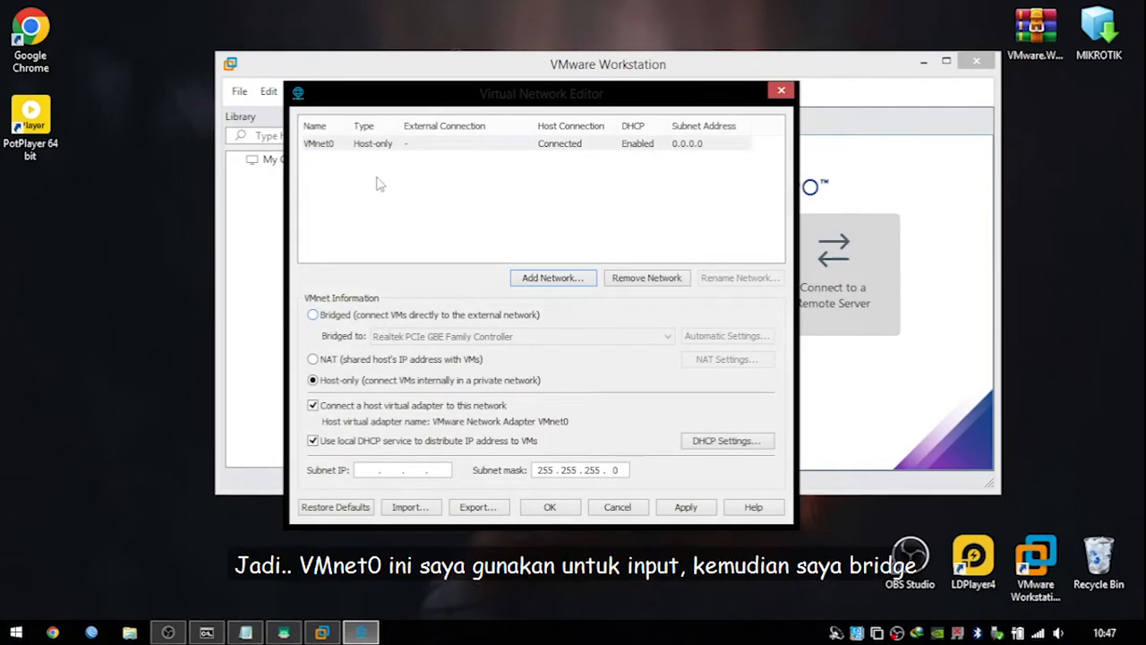
{"action": "left_click", "coordinate": [355, 147]}
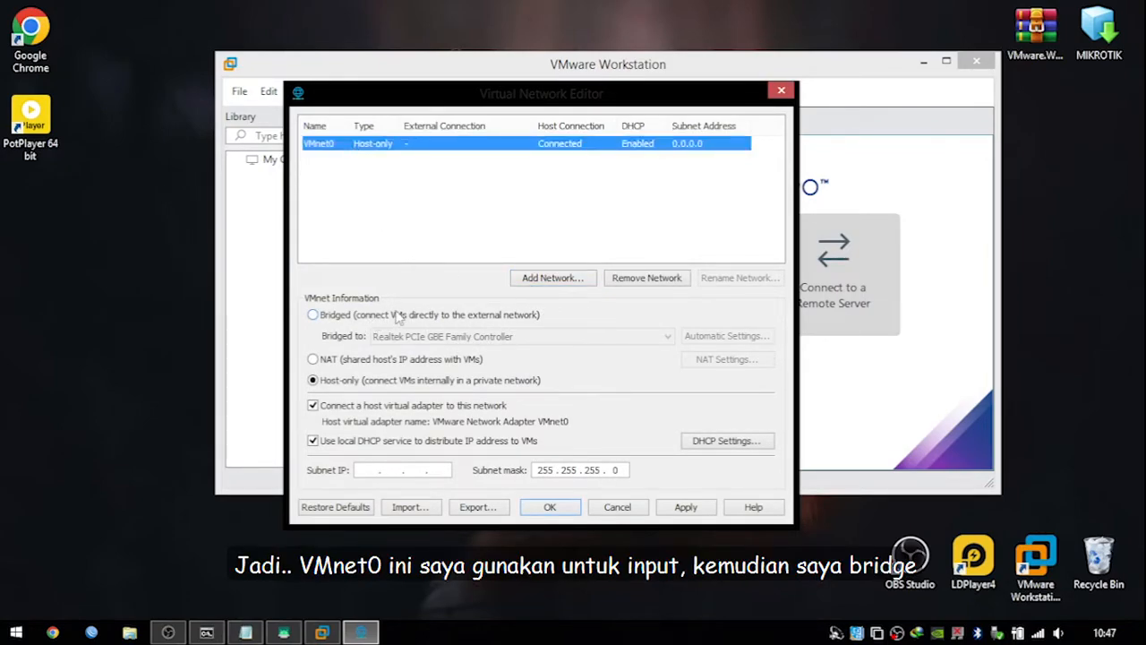
{"action": "left_click", "coordinate": [328, 316]}
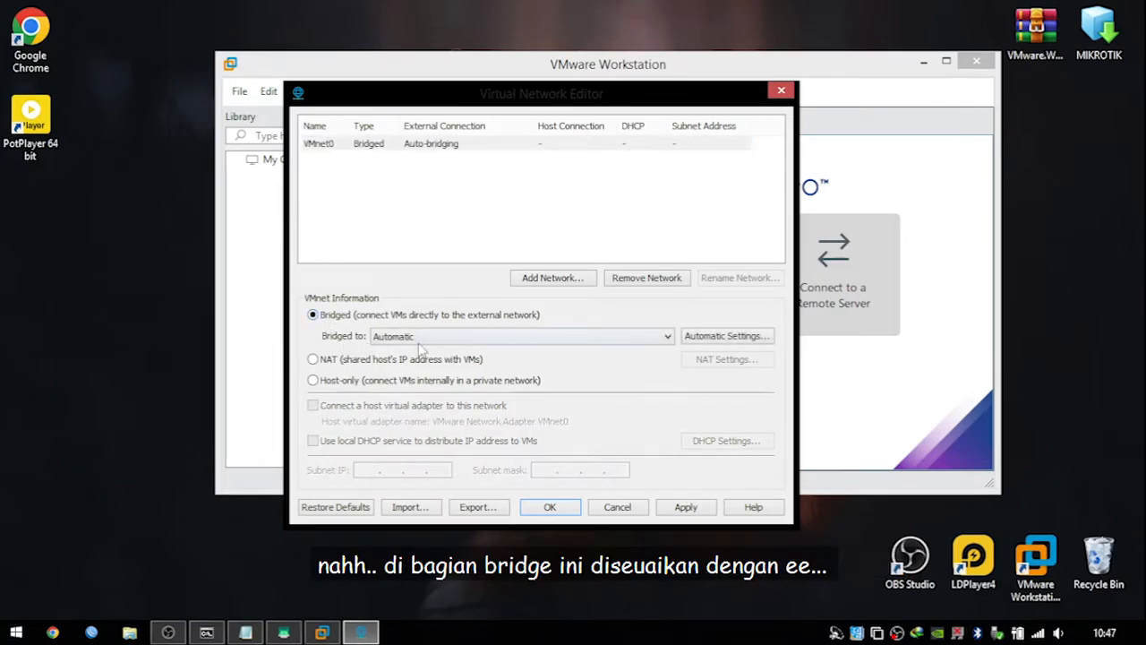
{"action": "left_click", "coordinate": [534, 339]}
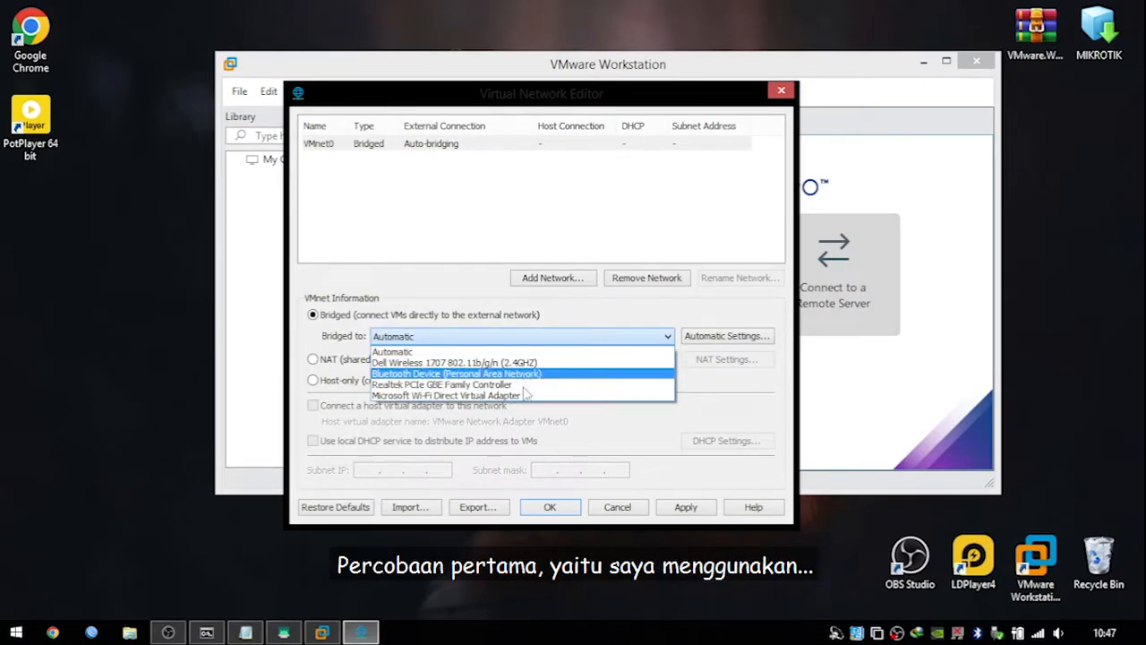
{"action": "left_click", "coordinate": [483, 362]}
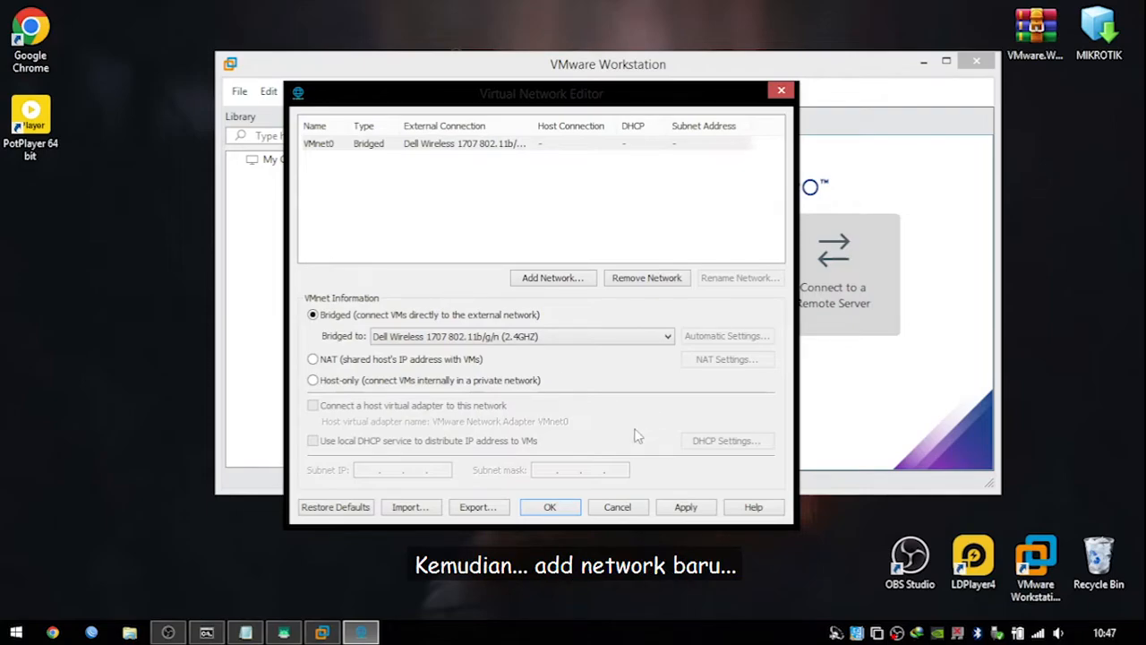
Cancel adding a second network for now and apply the VMnet0 bridge settings.
{"action": "left_click", "coordinate": [583, 280]}
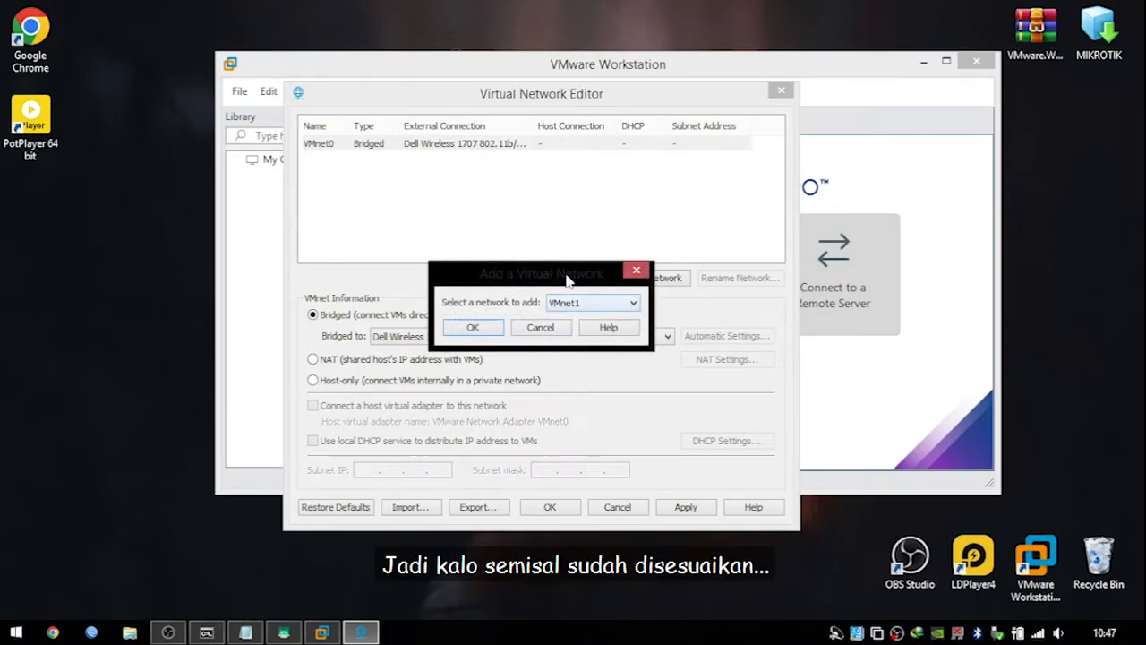
{"action": "left_click_drag", "start_coordinate": [568, 273], "coordinate": [683, 271]}
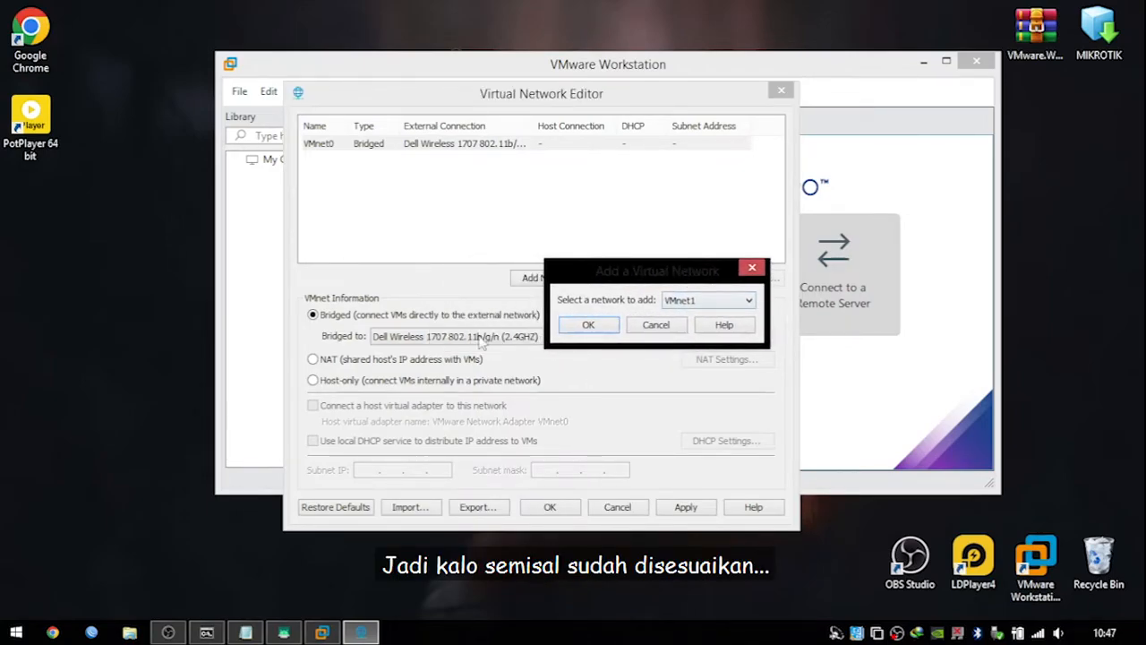
{"action": "left_click", "coordinate": [656, 325]}
{"action": "left_click", "coordinate": [691, 511]}
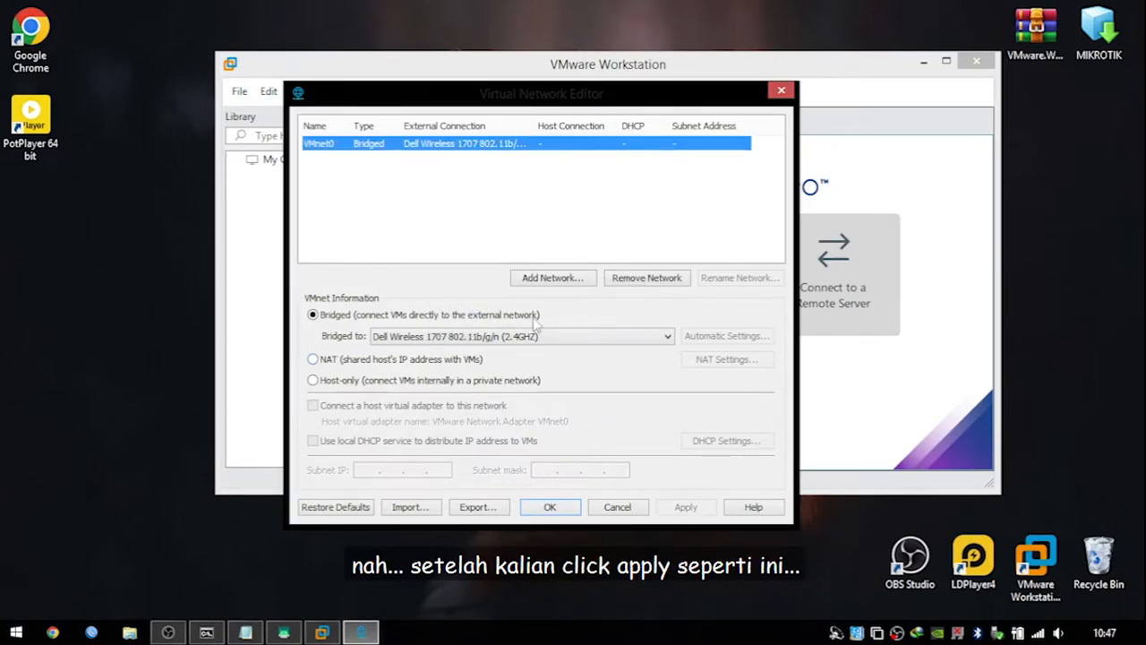
Add VMnet1 bridged to the Realtek PCIe GBE Family Controller, apply, and close the editor.
{"action": "left_click", "coordinate": [540, 279]}
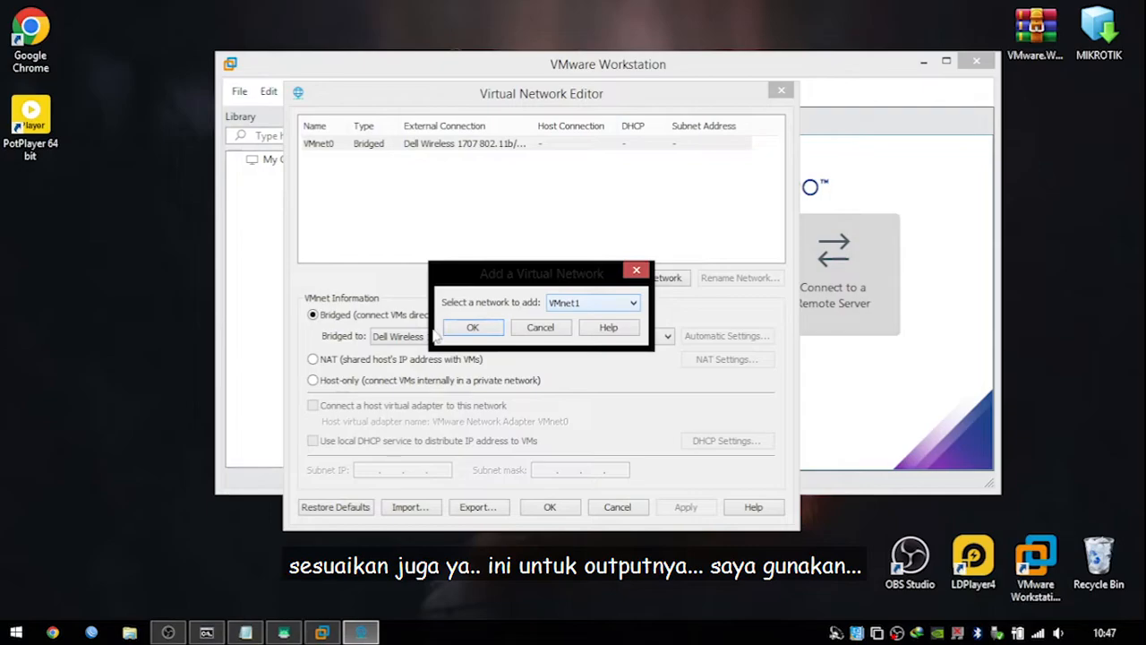
{"action": "left_click", "coordinate": [467, 329]}
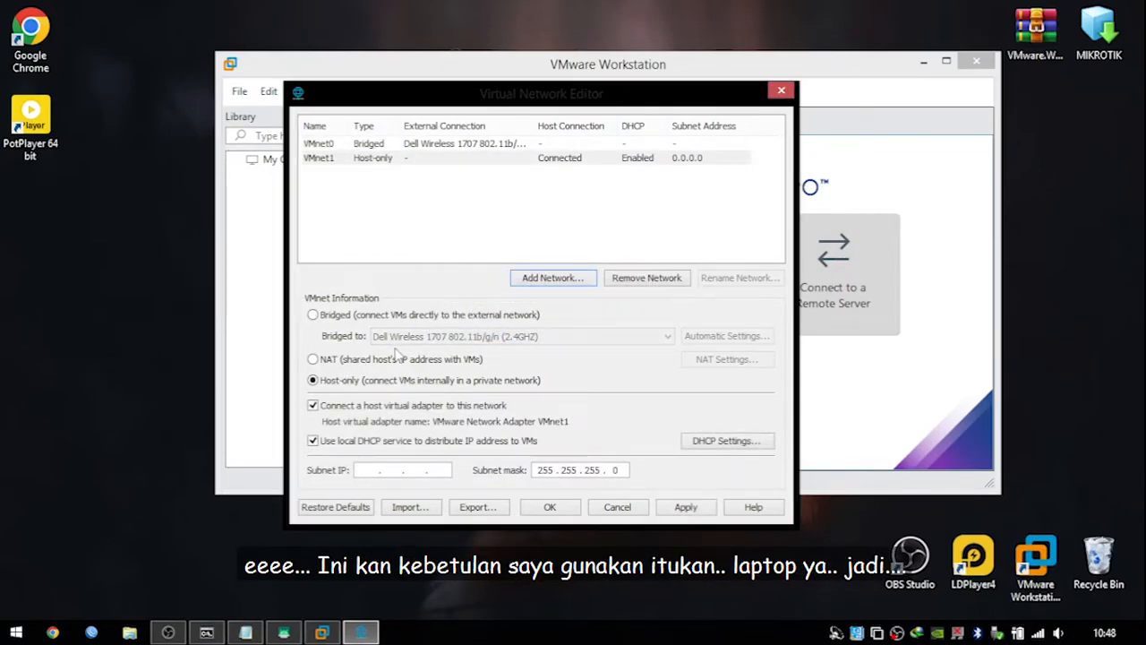
{"action": "left_click", "coordinate": [374, 315]}
{"action": "left_click", "coordinate": [410, 337]}
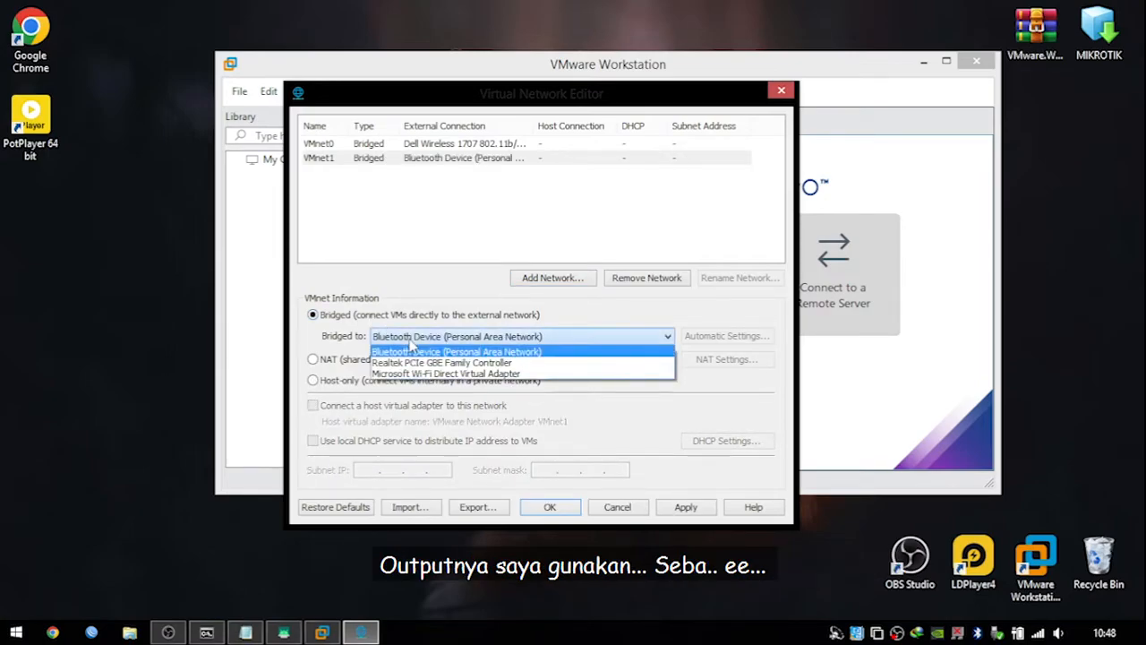
{"action": "left_click", "coordinate": [417, 363]}
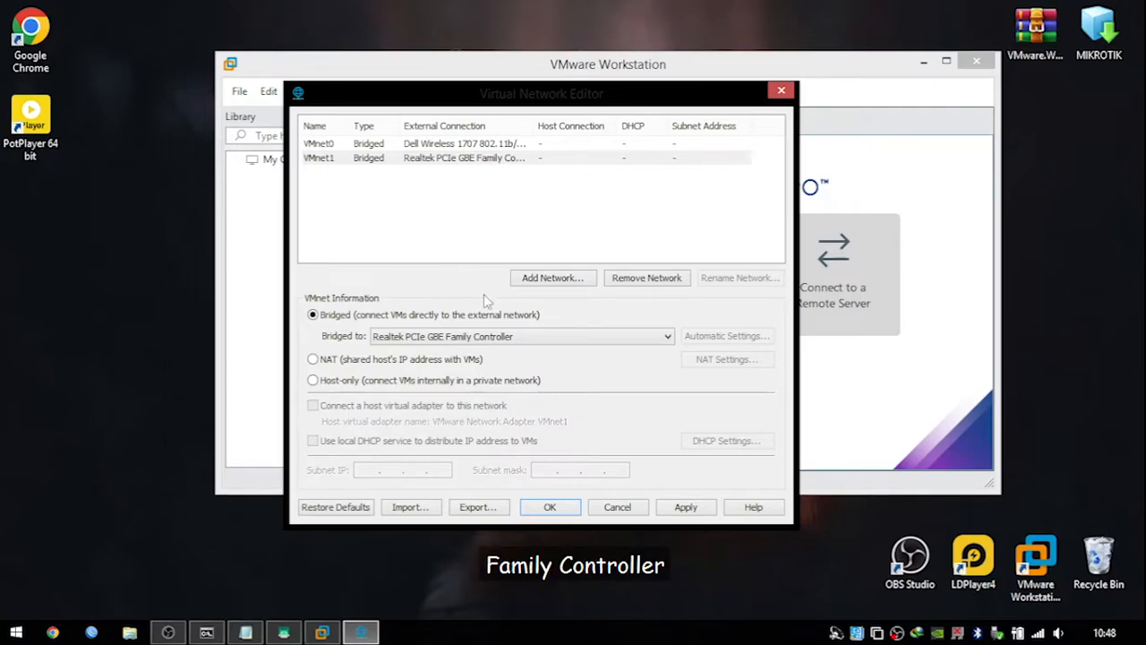
{"action": "left_click", "coordinate": [686, 507]}
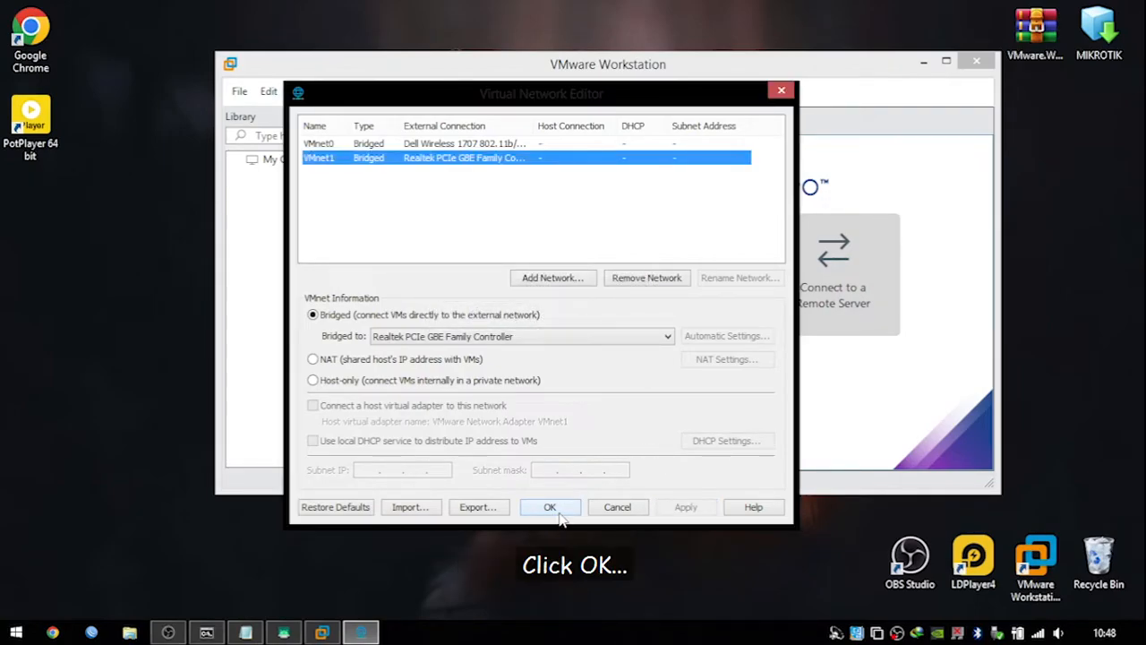
{"action": "key", "text": "Return"}
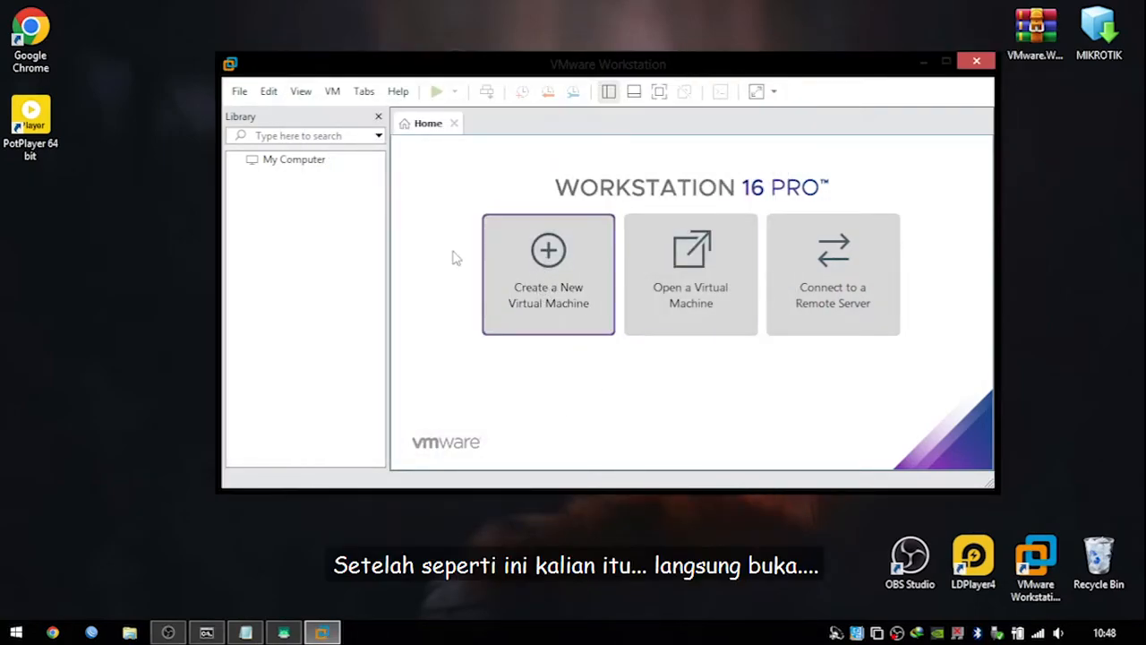
Open the MIKROTIK appliance file from the Desktop via File > Open.
{"action": "left_click_drag", "start_coordinate": [217, 88], "coordinate": [219, 89]}
{"action": "left_click", "coordinate": [242, 90]}
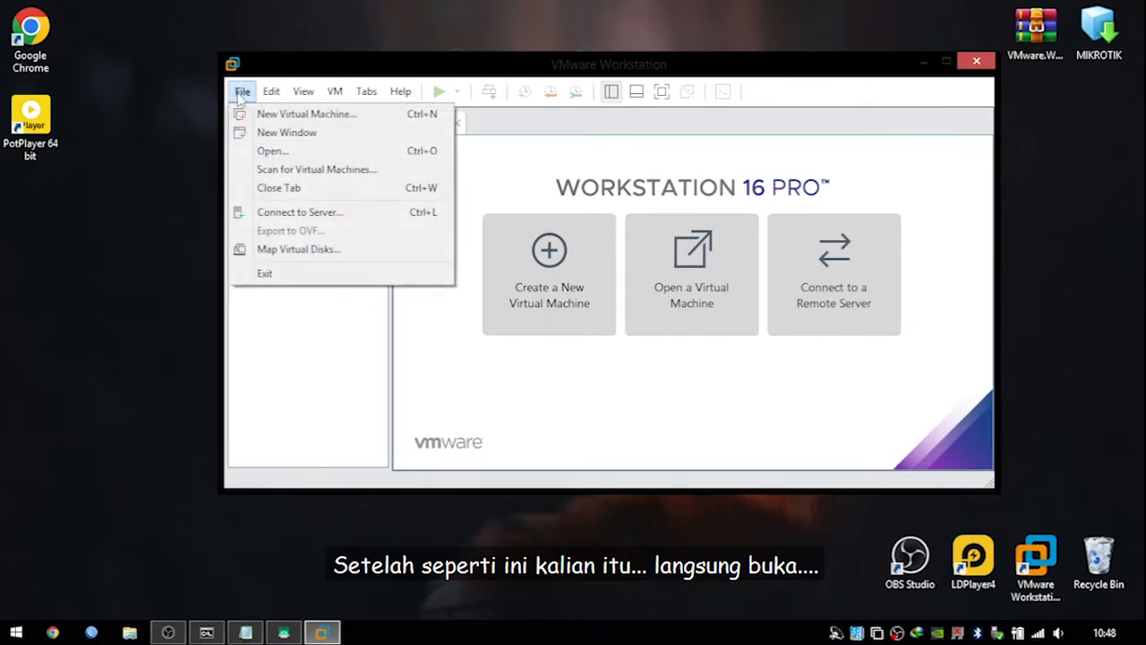
{"action": "left_click", "coordinate": [269, 151]}
{"action": "left_click_drag", "start_coordinate": [473, 106], "coordinate": [556, 105]}
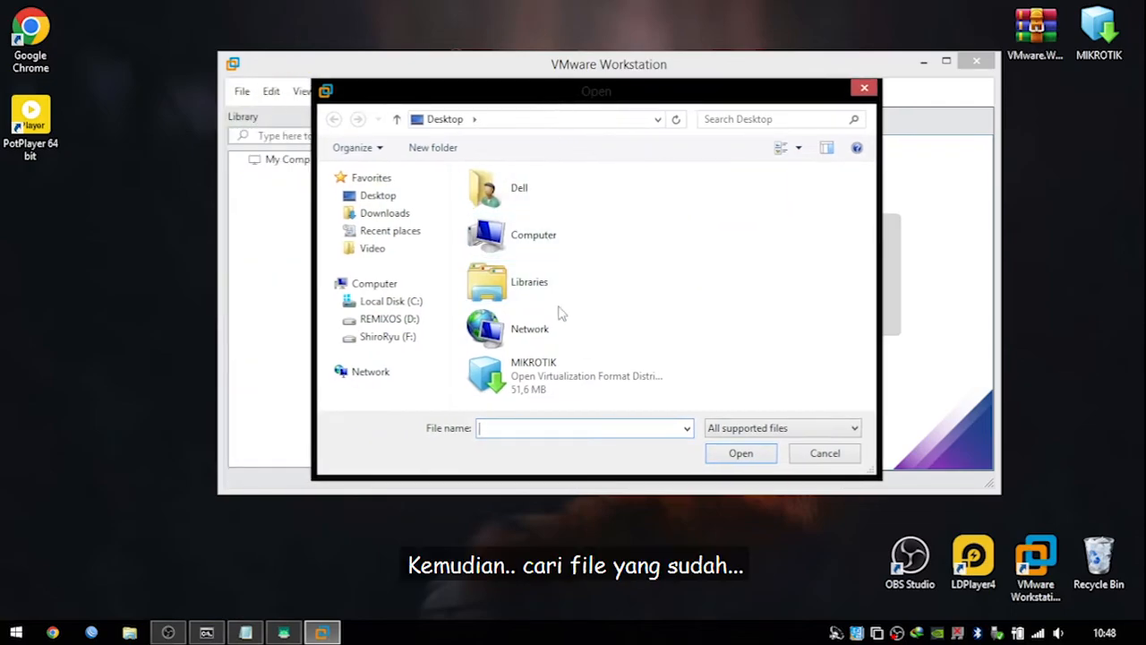
{"action": "left_click", "coordinate": [407, 197]}
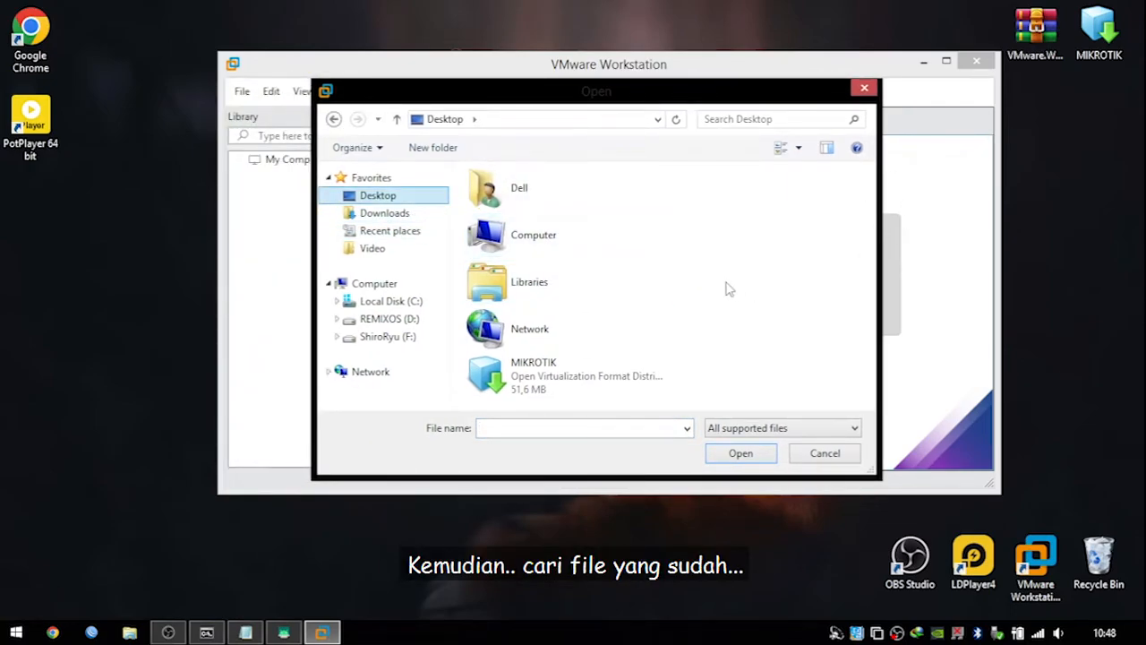
{"action": "left_click", "coordinate": [577, 376]}
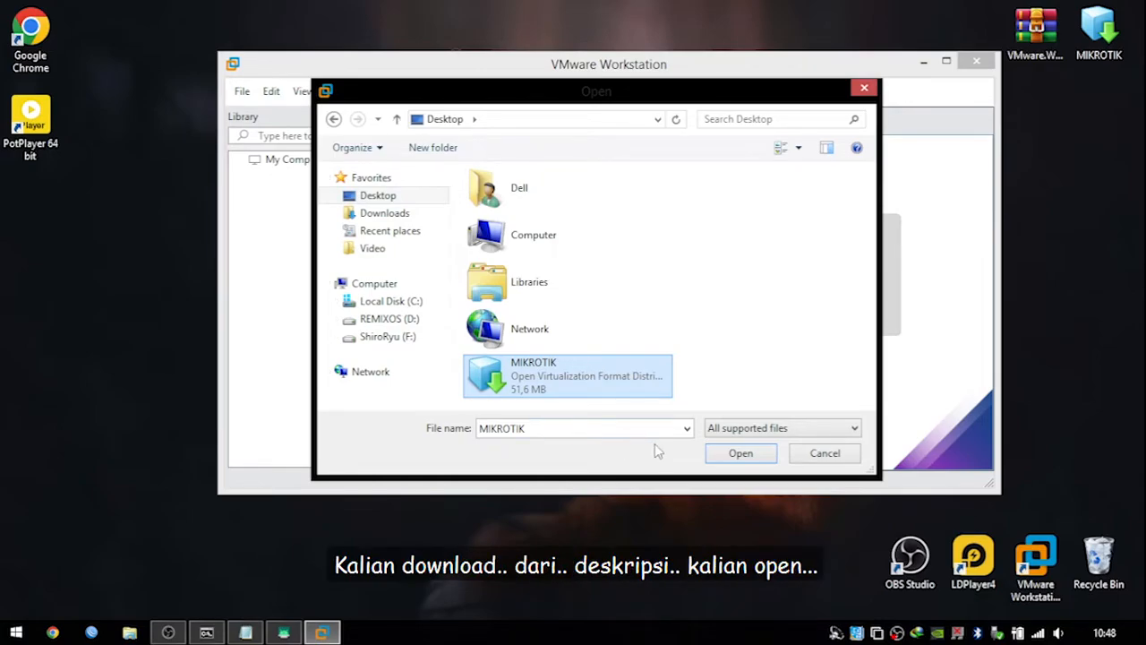
{"action": "left_click", "coordinate": [740, 453]}
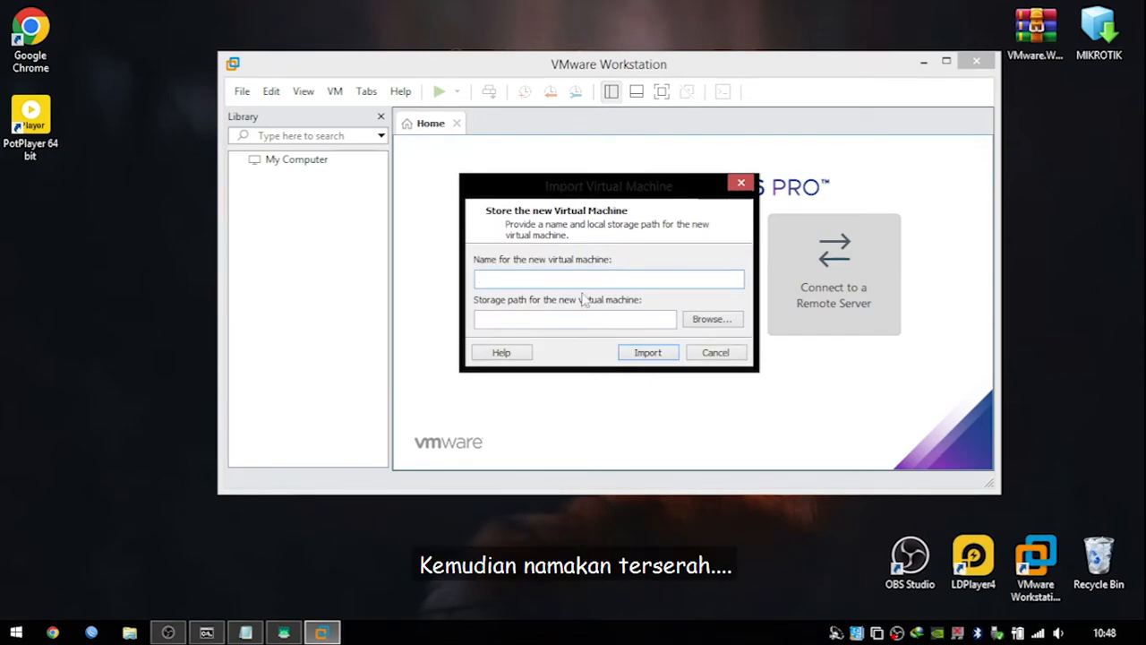
Rename the VM to MikrotikTest after the MIKROTIK path-exists error, then import it.
{"action": "type", "text": "MIKROTIK"}
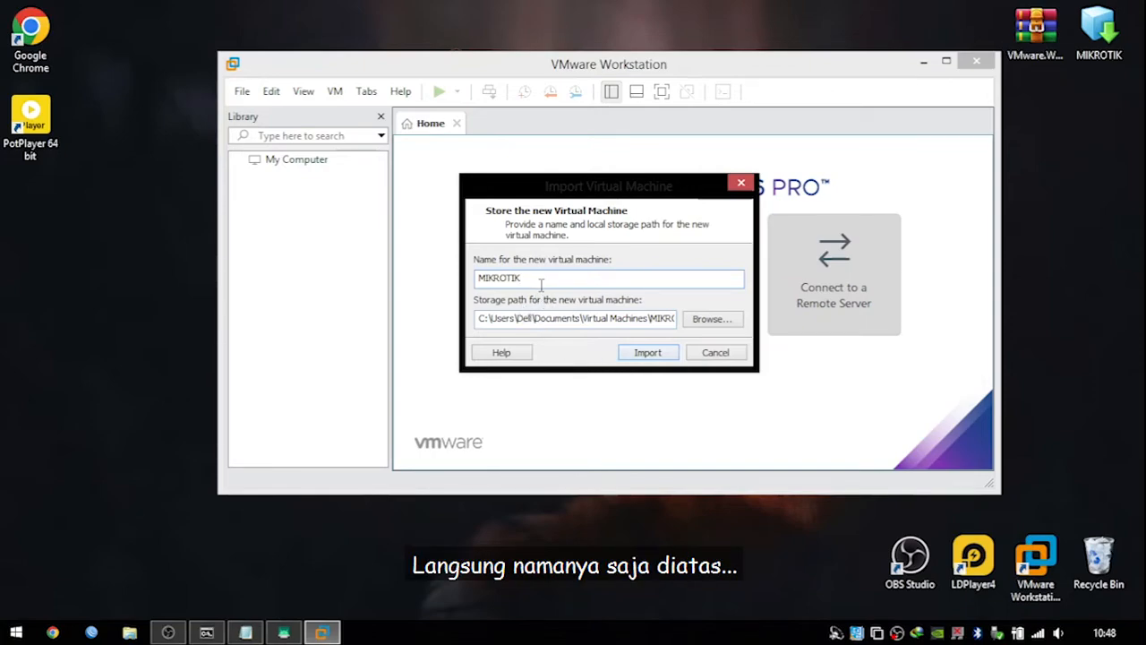
{"action": "left_click", "coordinate": [635, 353]}
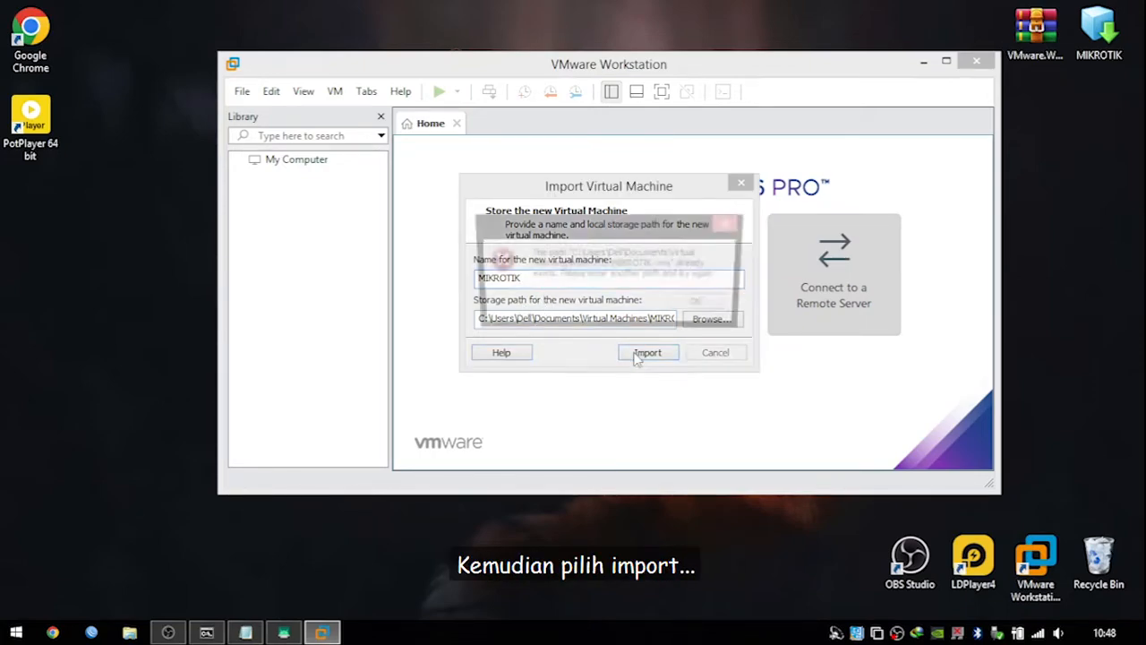
{"action": "left_click", "coordinate": [699, 305]}
{"action": "left_click_drag", "start_coordinate": [543, 278], "coordinate": [438, 283]}
{"action": "type", "text": "MI"}
{"action": "key", "text": "BackSpace"}
{"action": "type", "text": "ikrotik"}
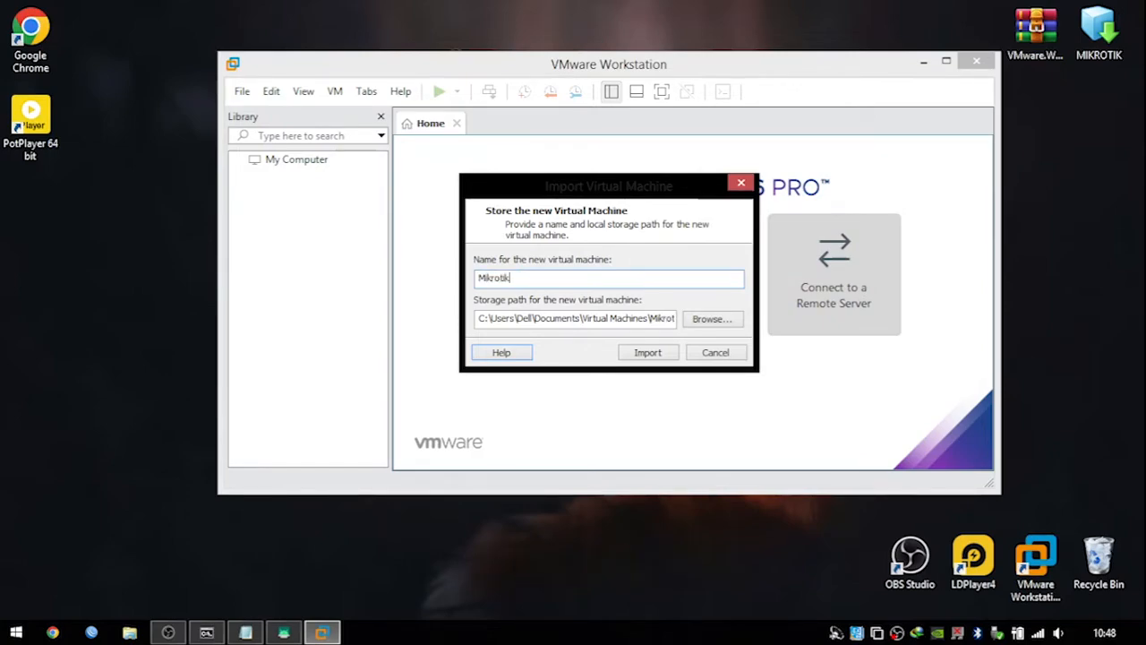
{"action": "type", "text": "Test"}
{"action": "left_click", "coordinate": [638, 354]}
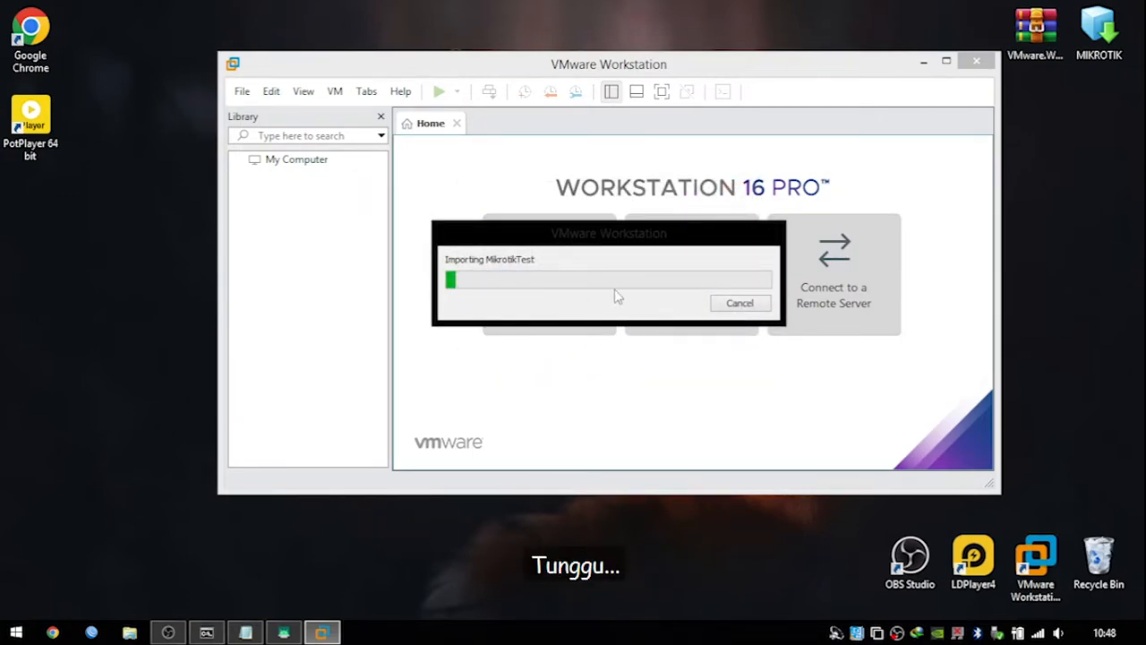
{"action": "left_click_drag", "start_coordinate": [558, 51], "coordinate": [472, 38]}
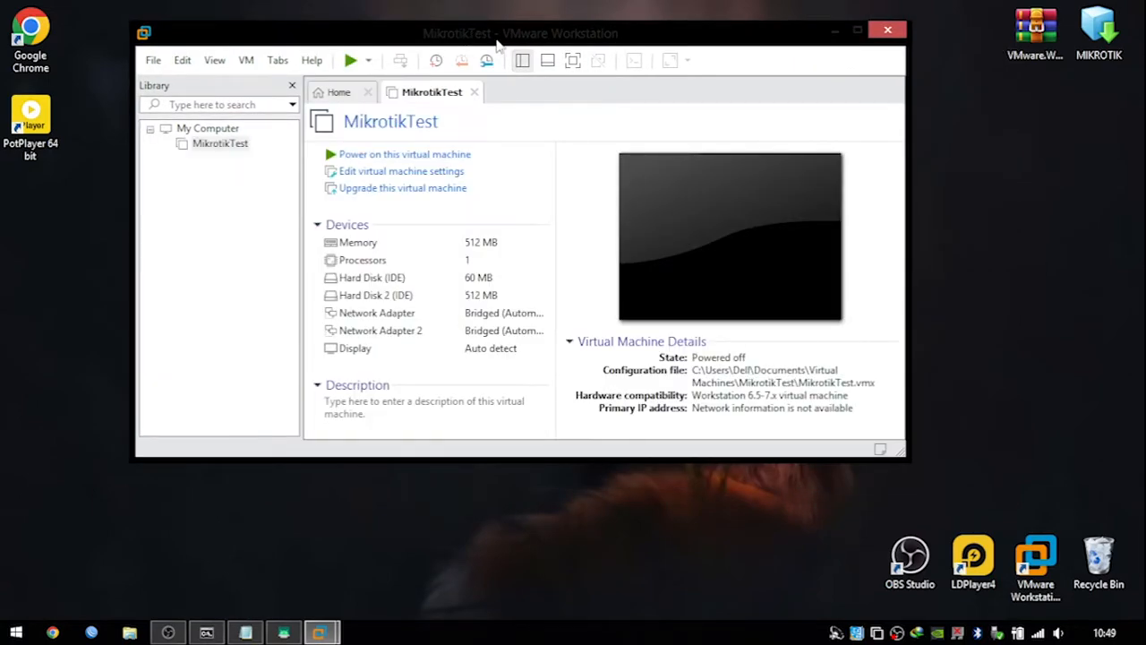
Launch Notepad via Win+R, tile it beside VMware, and open the Virtual Network Editor.
{"action": "key", "text": "super+r"}
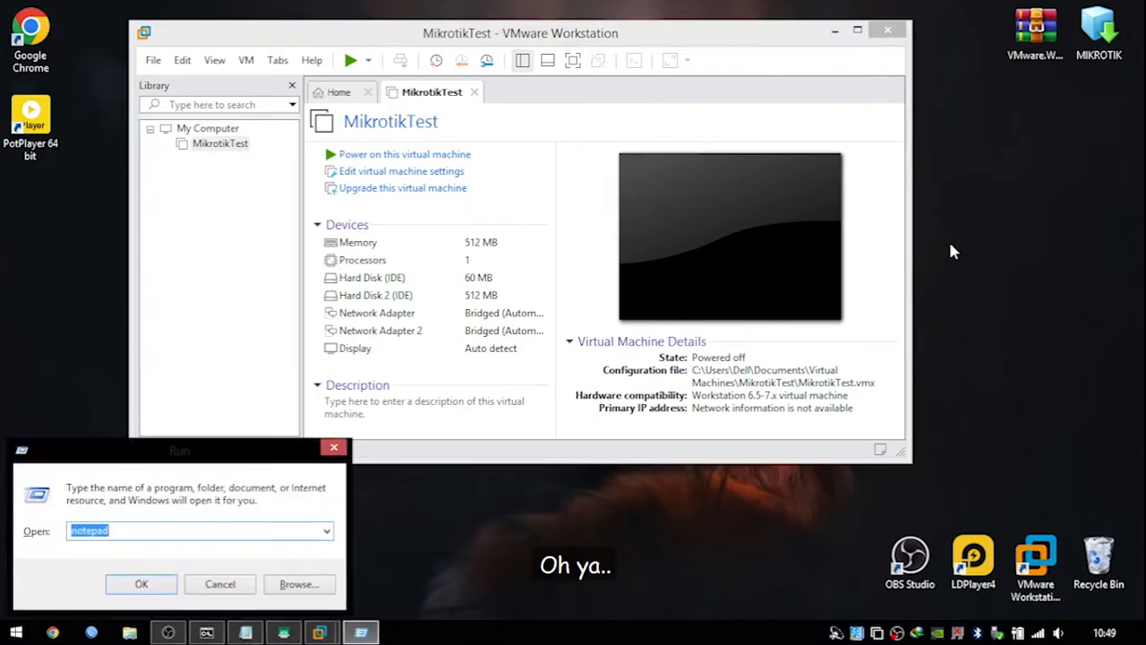
{"action": "key", "text": "Return"}
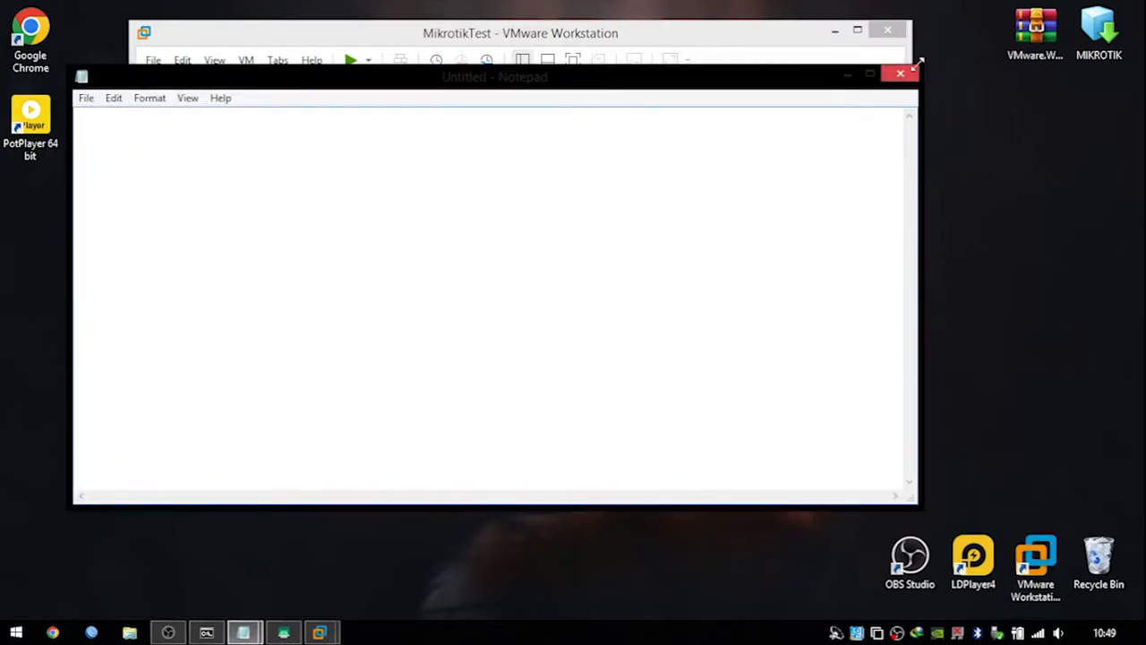
{"action": "left_click_drag", "start_coordinate": [72, 69], "coordinate": [599, 43]}
{"action": "left_click_drag", "start_coordinate": [685, 56], "coordinate": [100, 22]}
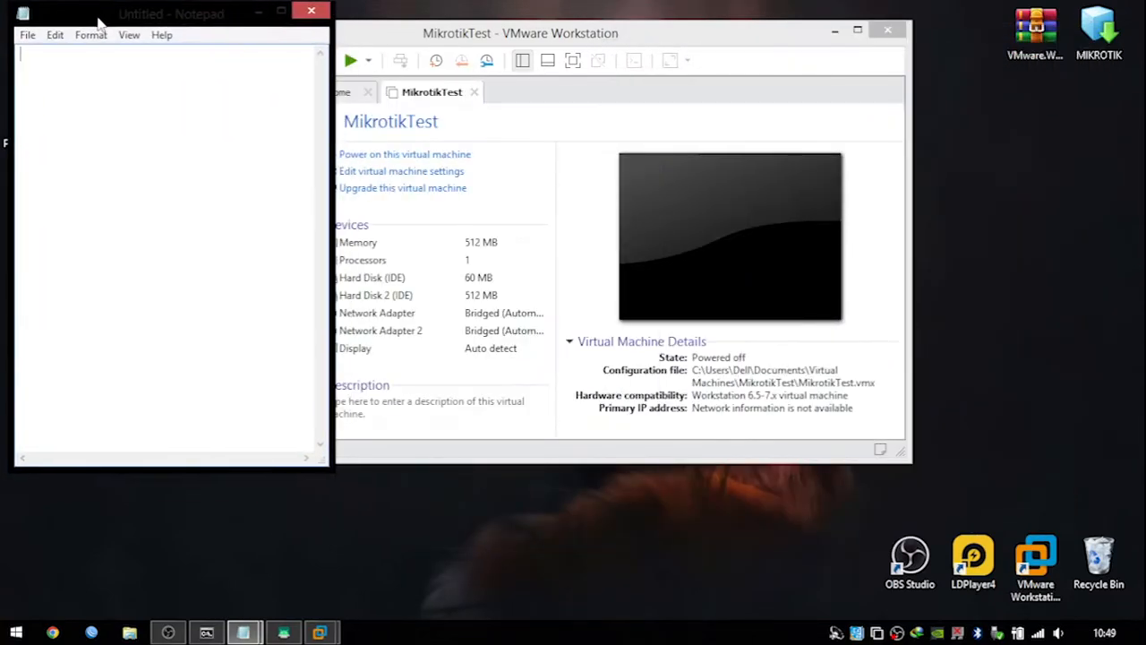
{"action": "left_click_drag", "start_coordinate": [498, 33], "coordinate": [711, 12]}
{"action": "left_click", "coordinate": [210, 133]}
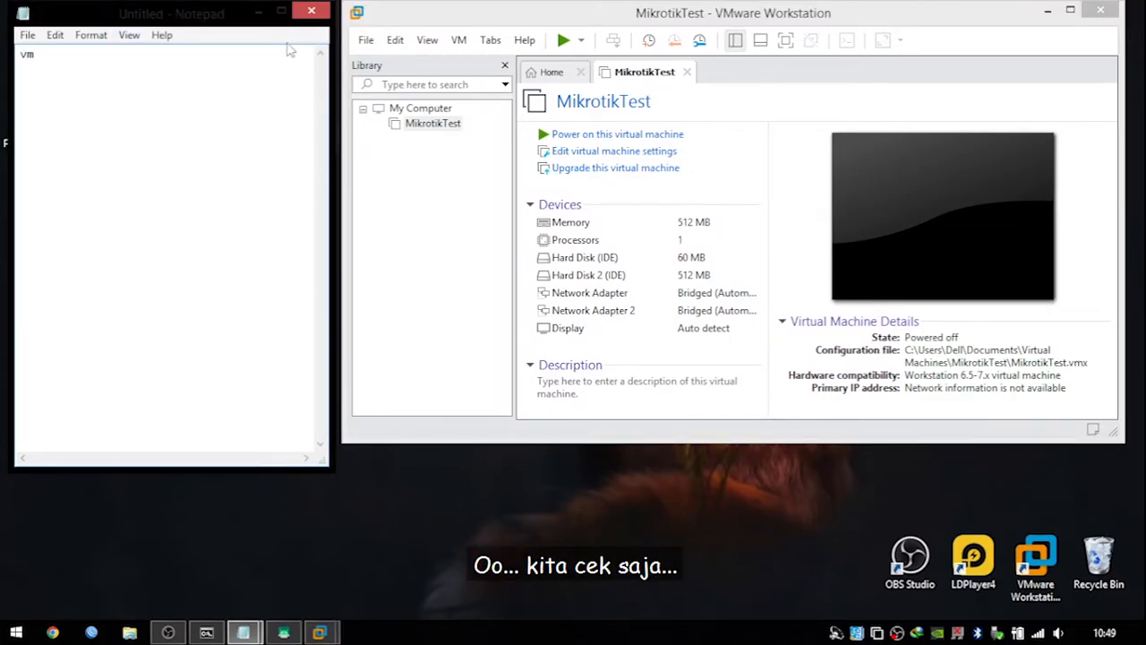
{"action": "left_click", "coordinate": [395, 39]}
{"action": "left_click", "coordinate": [414, 125]}
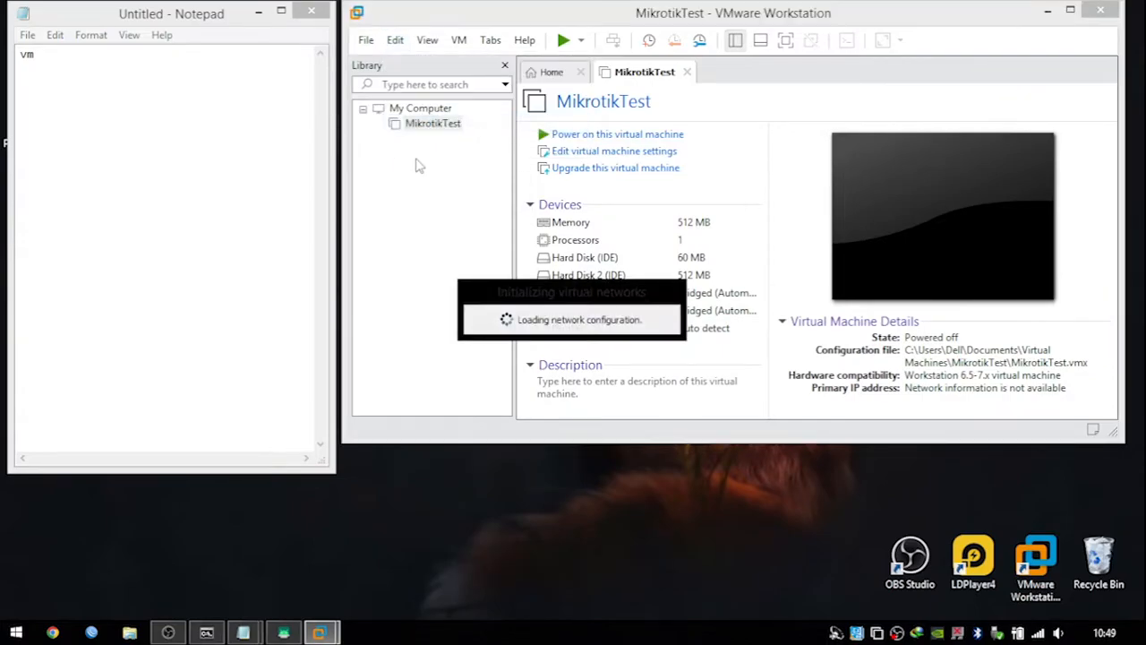
Note 'VMnet0 = INPUT = WIFI LAPTOP' and 'VMnet1 = OUTPUT = LAN LAPTOP' in Notepad, then close the editor.
{"action": "left_click", "coordinate": [776, 499]}
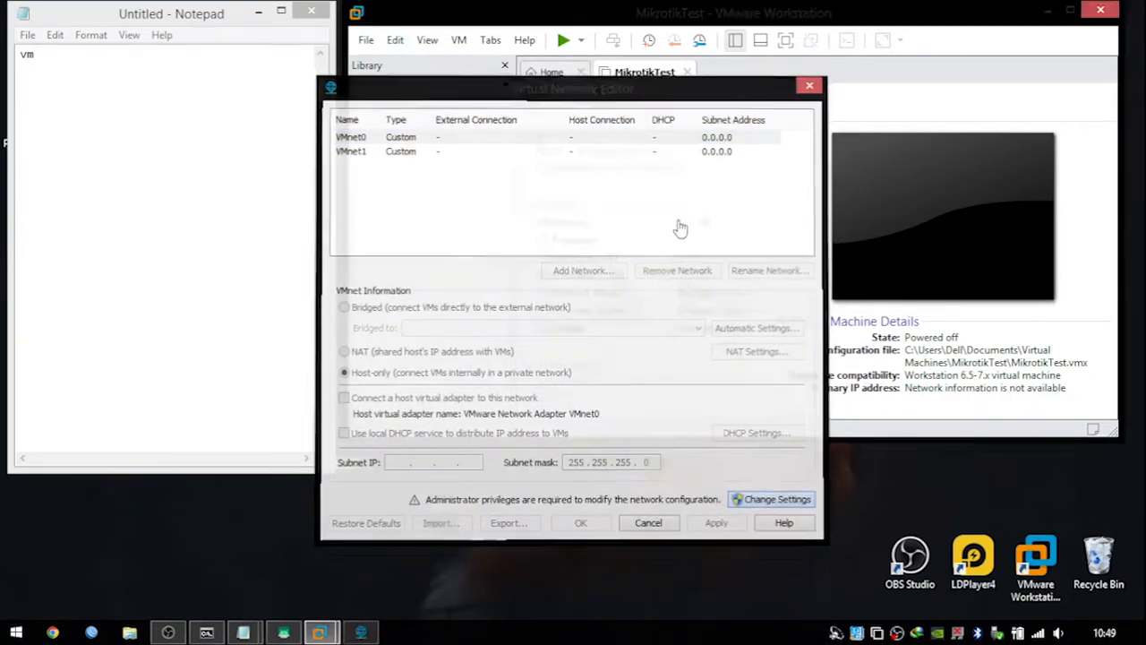
{"action": "left_click_drag", "start_coordinate": [524, 98], "coordinate": [687, 95]}
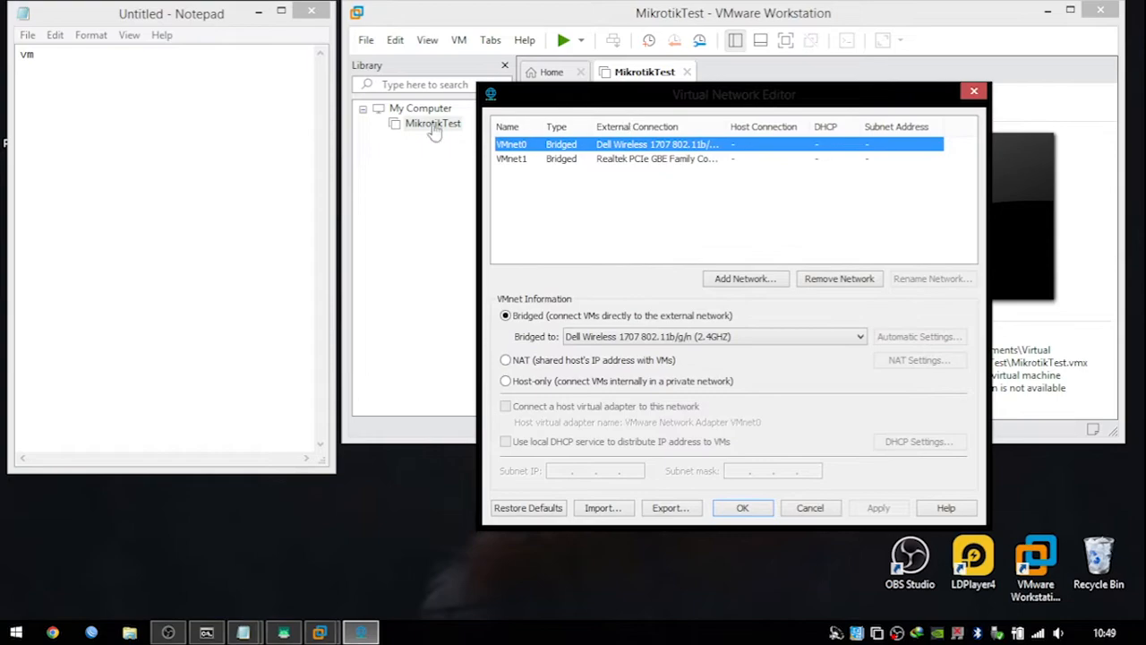
{"action": "left_click", "coordinate": [155, 99]}
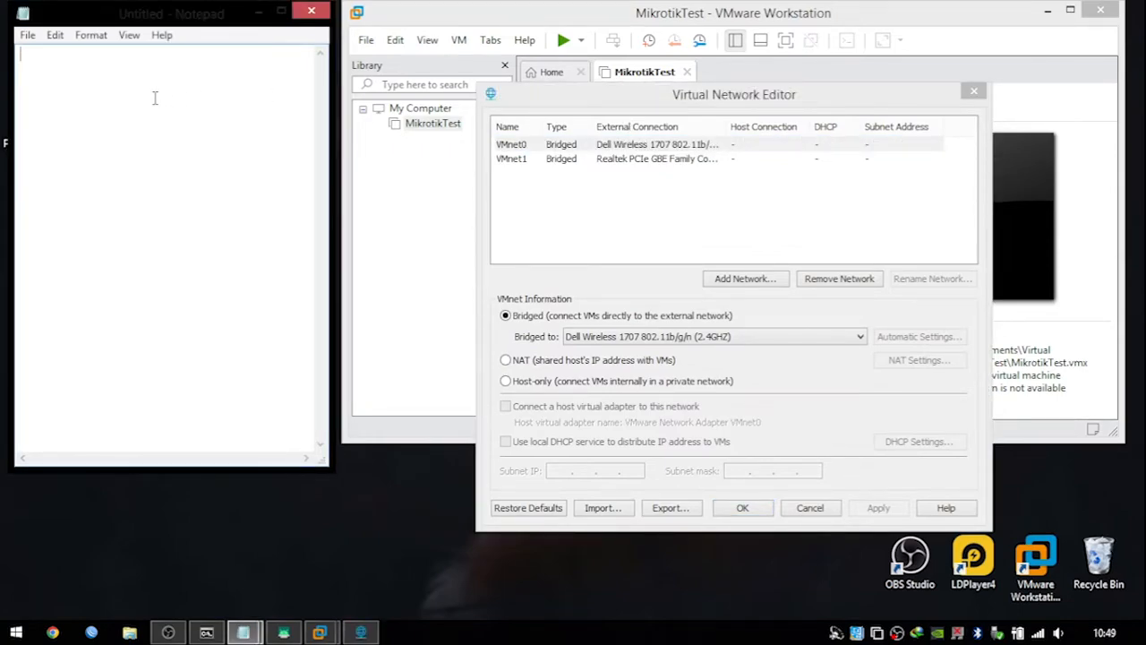
{"action": "type", "text": "Mnet"}
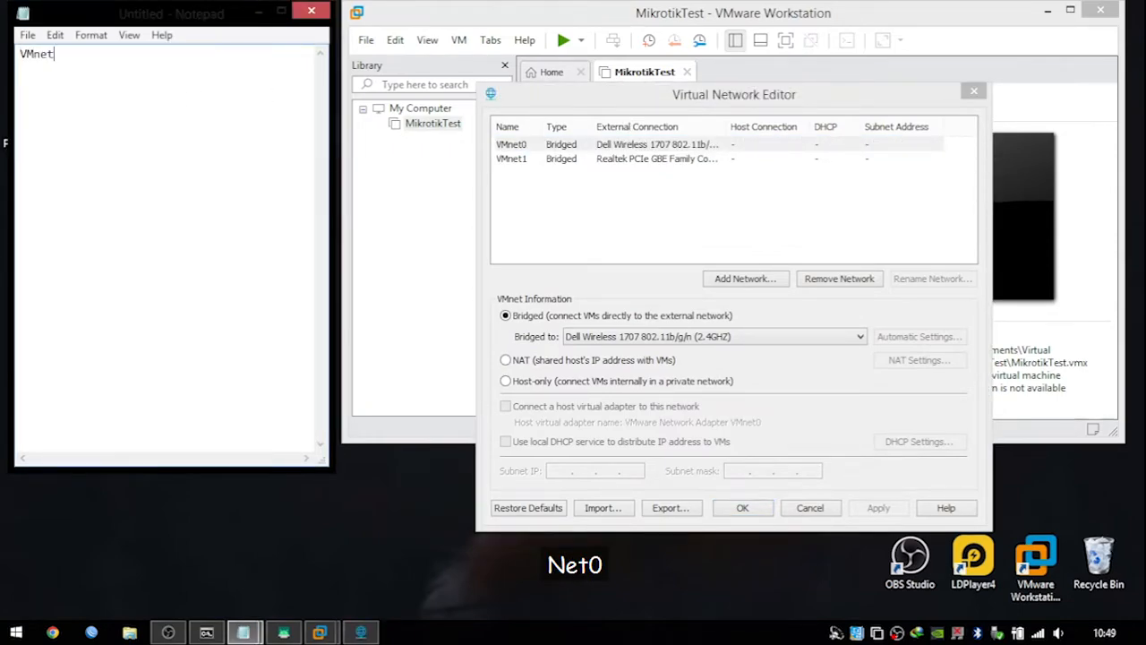
{"action": "type", "text": ")"}
{"action": "key", "text": "BackSpace"}
{"action": "type", "text": "0"}
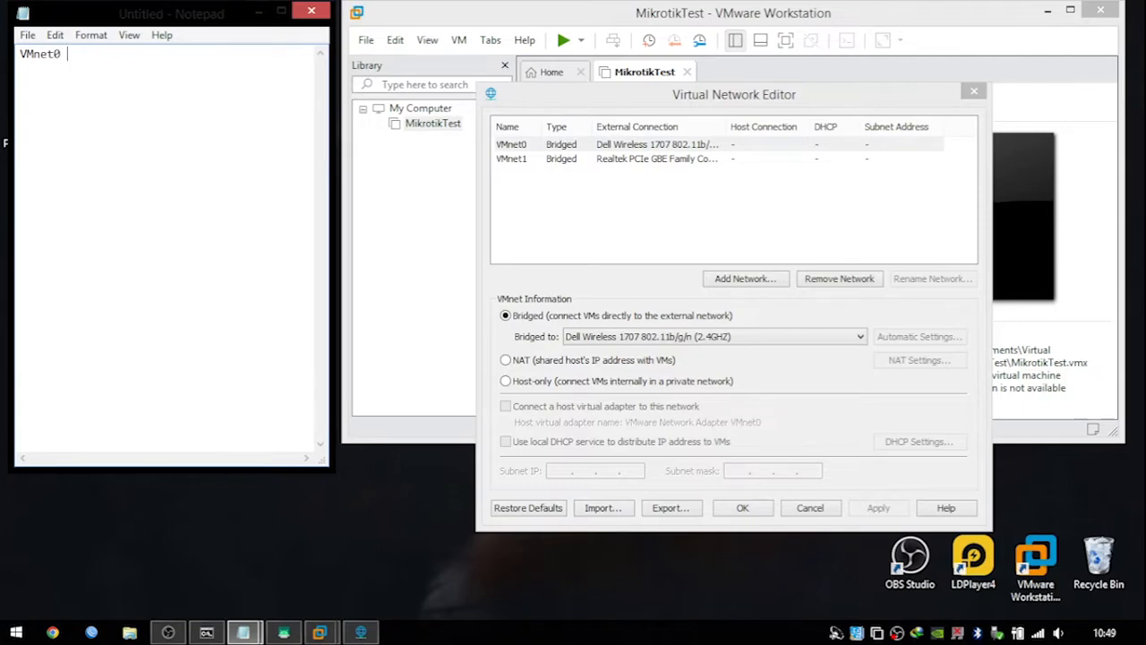
{"action": "type", "text": " = INPUT = "}
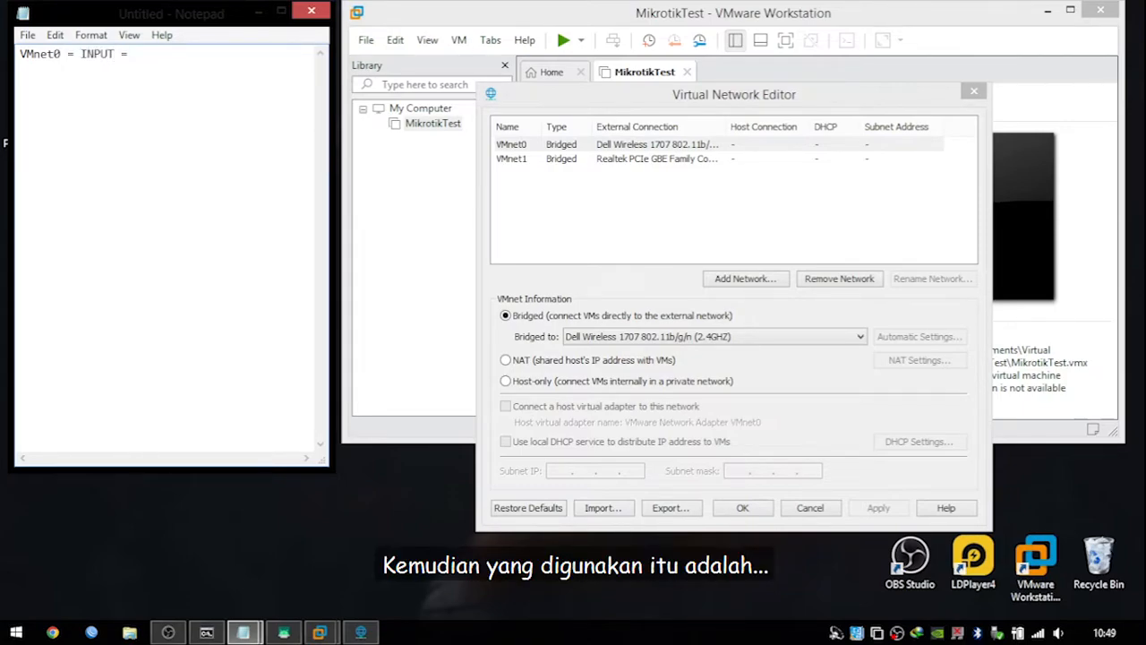
{"action": "type", "text": "WIFI LAPTOP"}
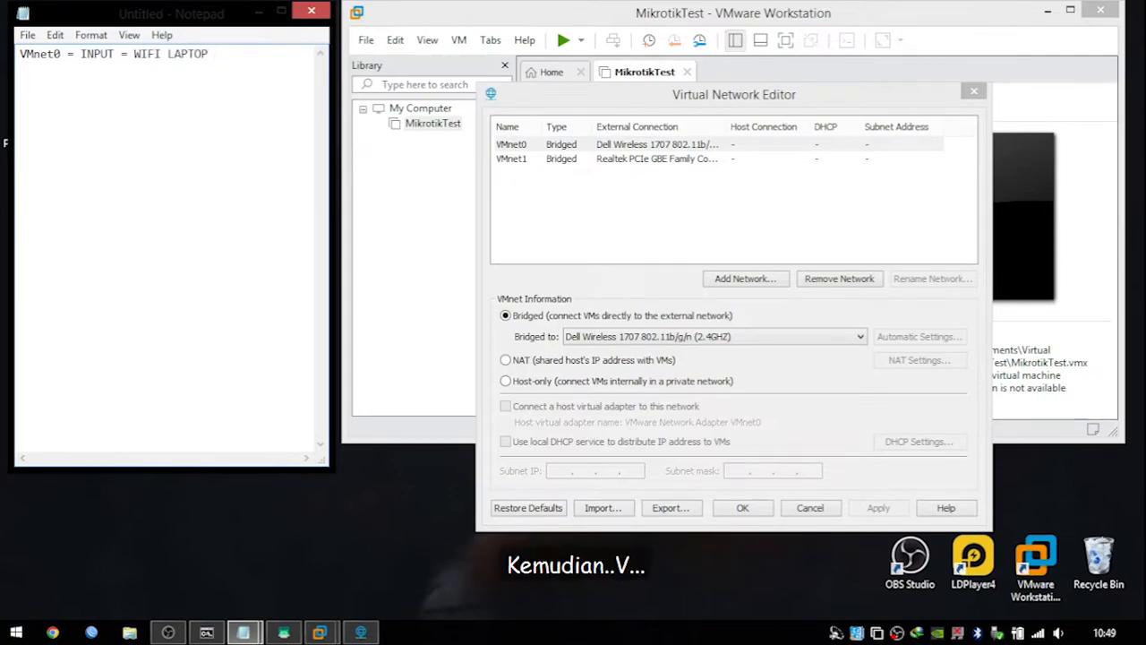
{"action": "type", "text": " VMn"}
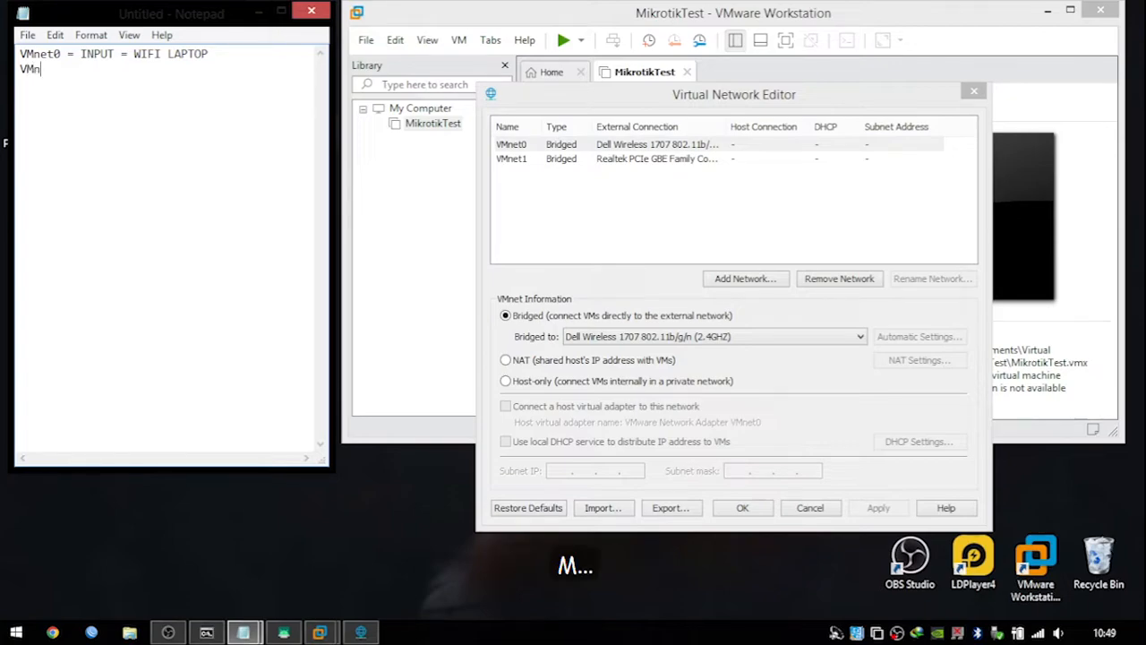
{"action": "key", "text": "BackSpace"}
{"action": "type", "text": "t1 "}
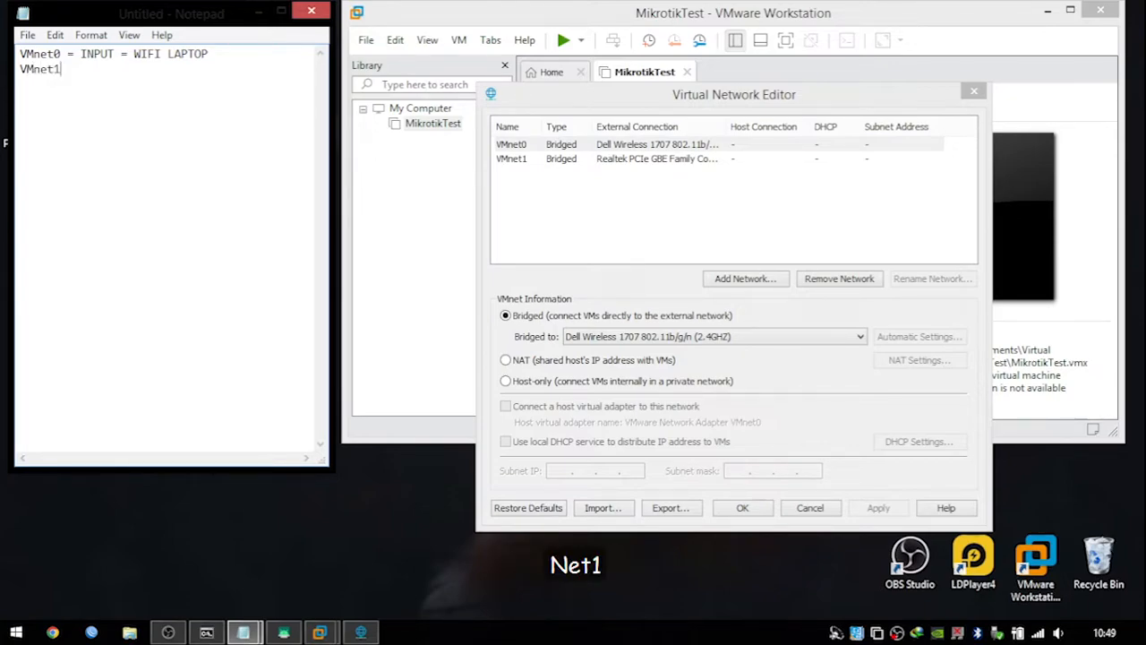
{"action": "type", "text": "= OUTPUT = LAN"}
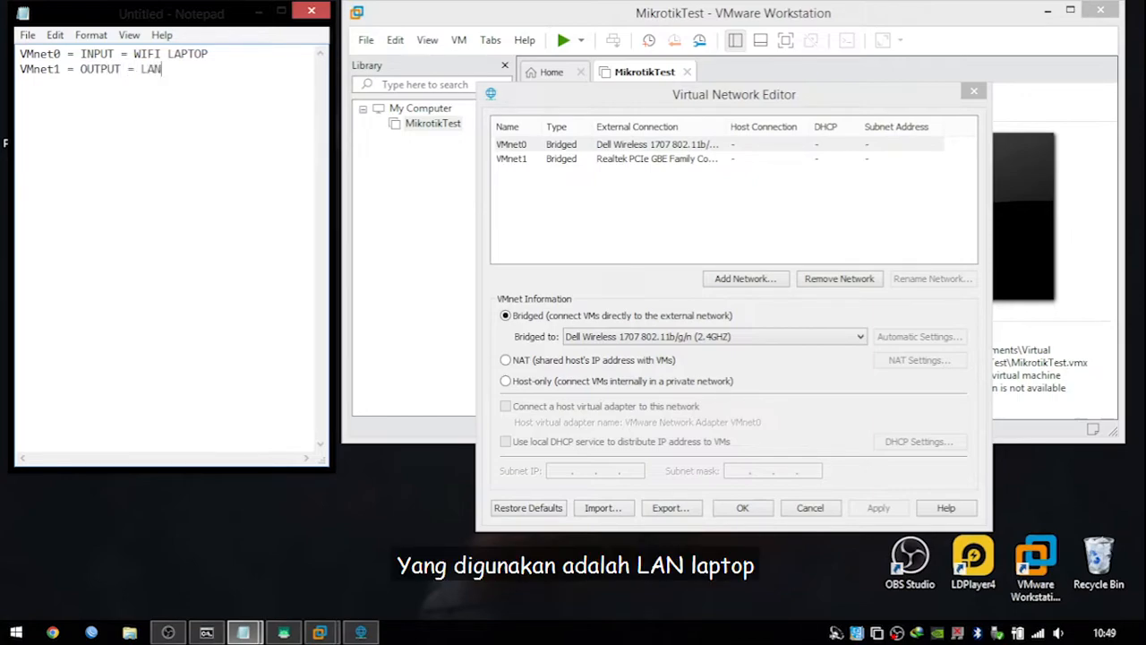
{"action": "type", "text": " LAPTOP"}
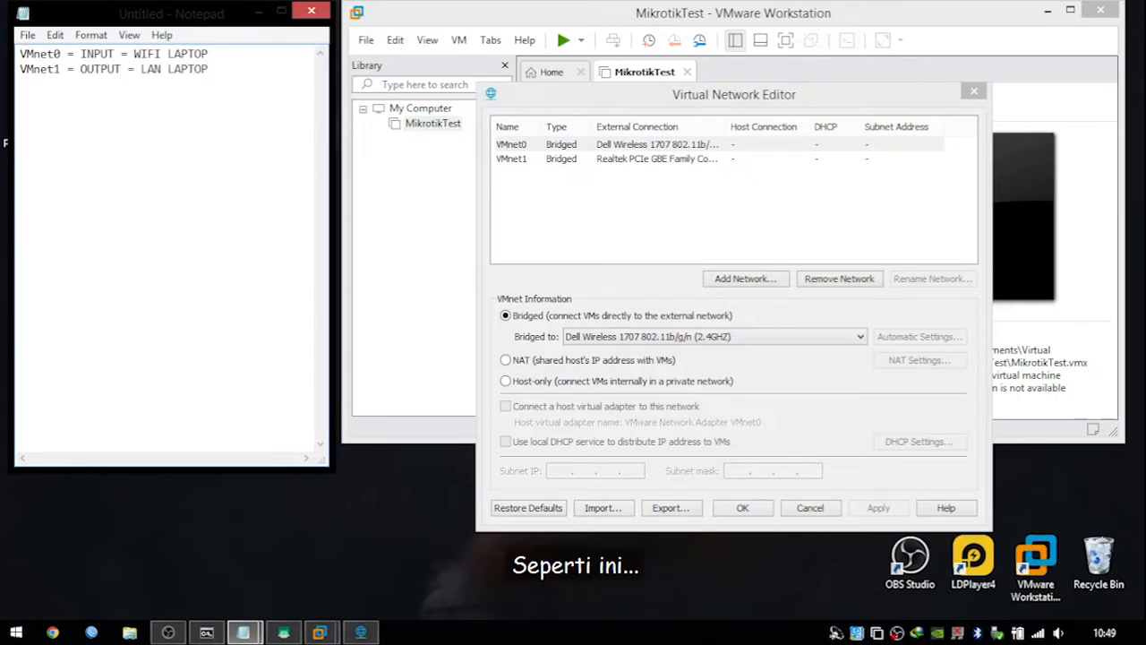
{"action": "left_click", "coordinate": [973, 91]}
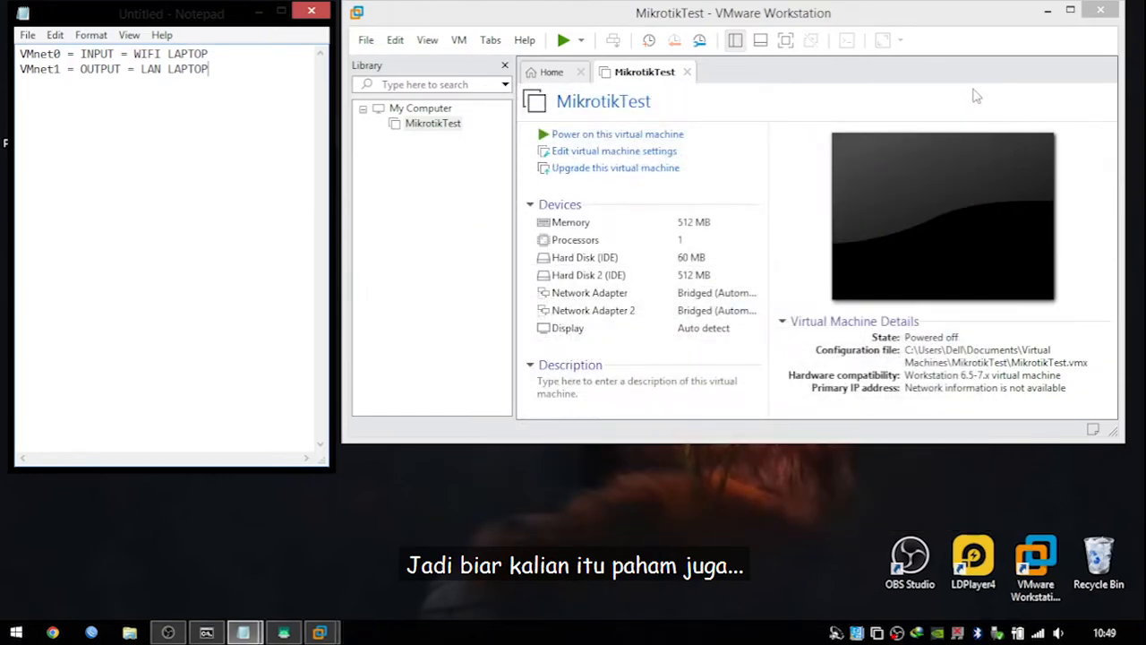
Reopen the Virtual Network Editor to confirm VMnet0 and VMnet1 are listed, then close it.
{"action": "left_click", "coordinate": [395, 40]}
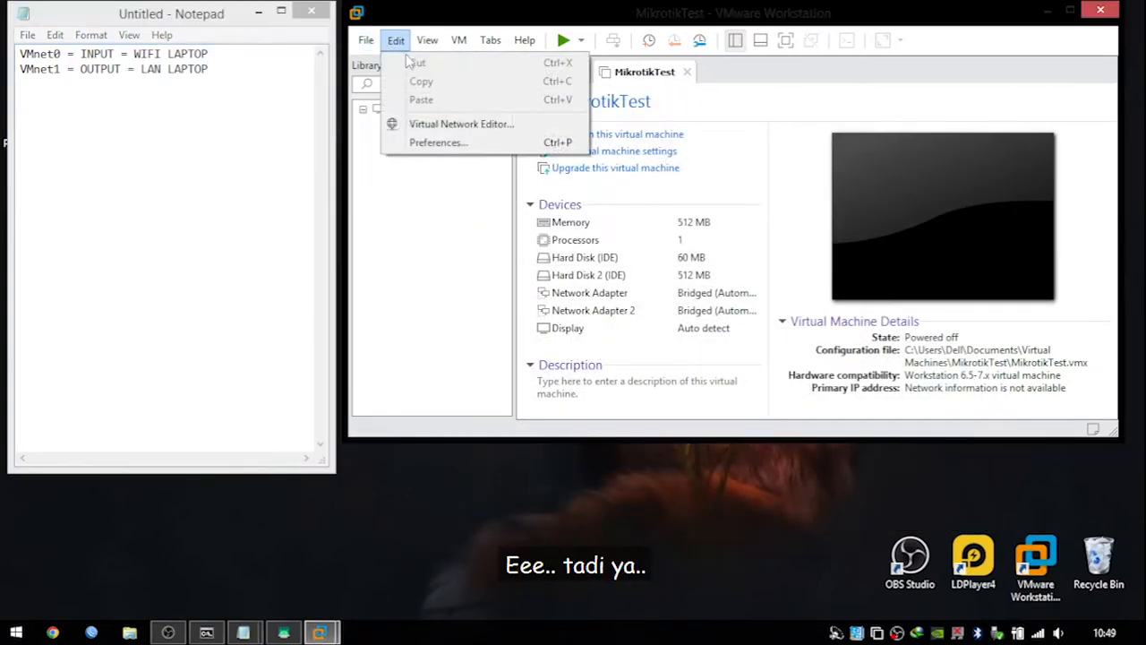
{"action": "left_click", "coordinate": [428, 124]}
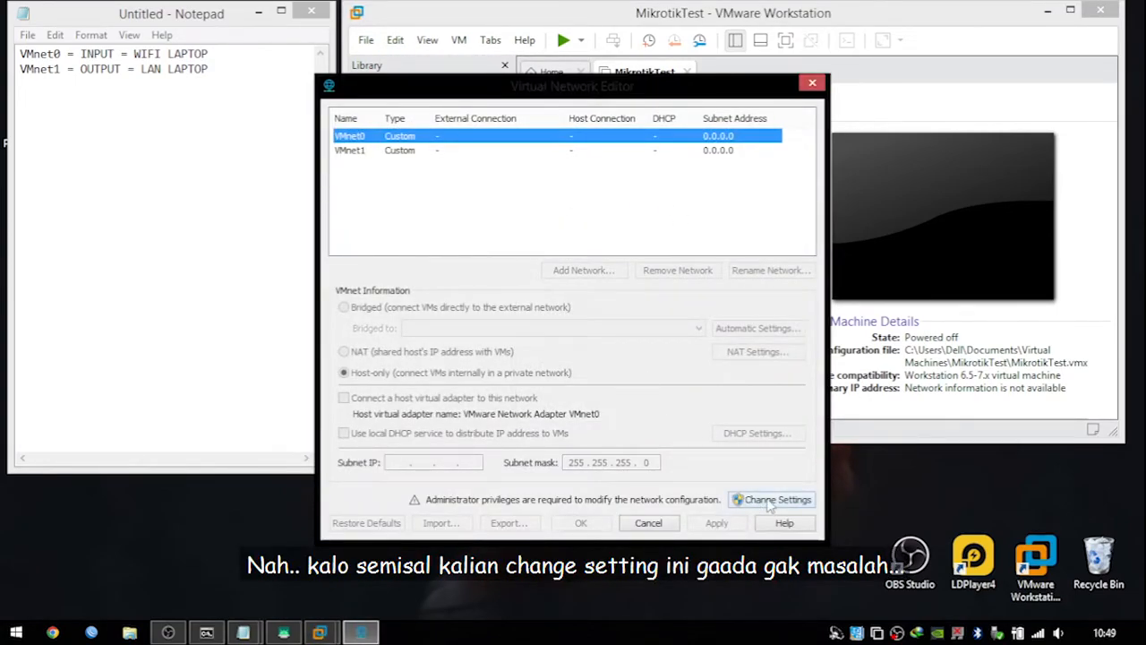
{"action": "left_click_drag", "start_coordinate": [578, 94], "coordinate": [656, 94]}
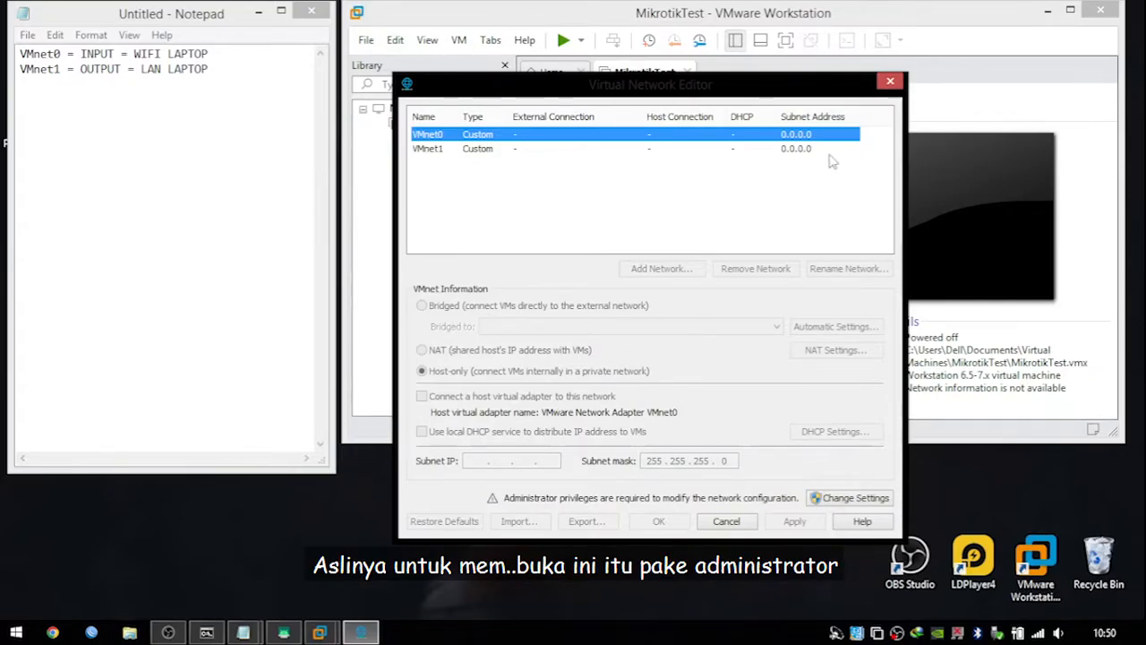
{"action": "left_click", "coordinate": [890, 81]}
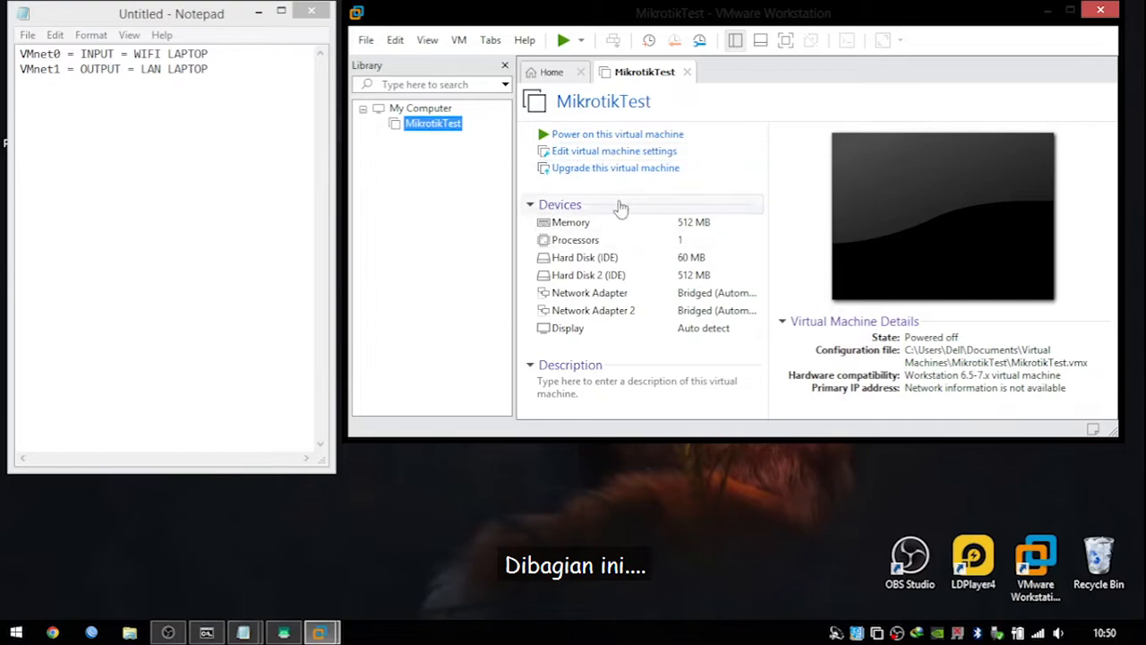
In MikrotikTest's settings, connect the first network adapter to Custom VMnet0.
{"action": "left_click", "coordinate": [629, 156]}
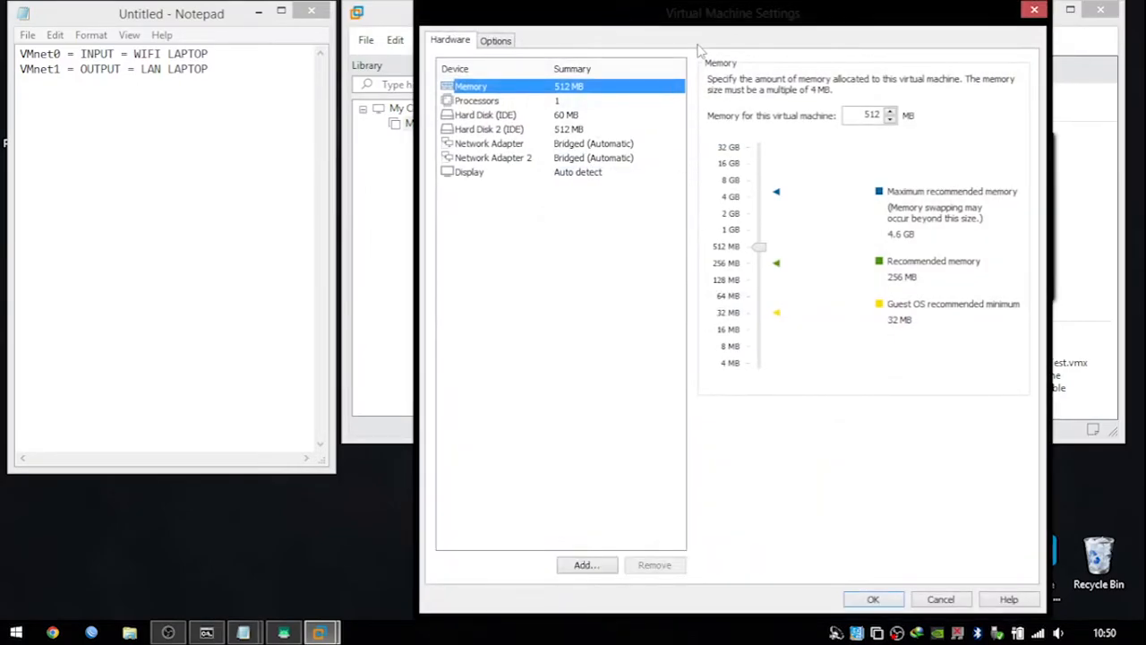
{"action": "left_click_drag", "start_coordinate": [707, 28], "coordinate": [651, 36]}
{"action": "left_click", "coordinate": [438, 156]}
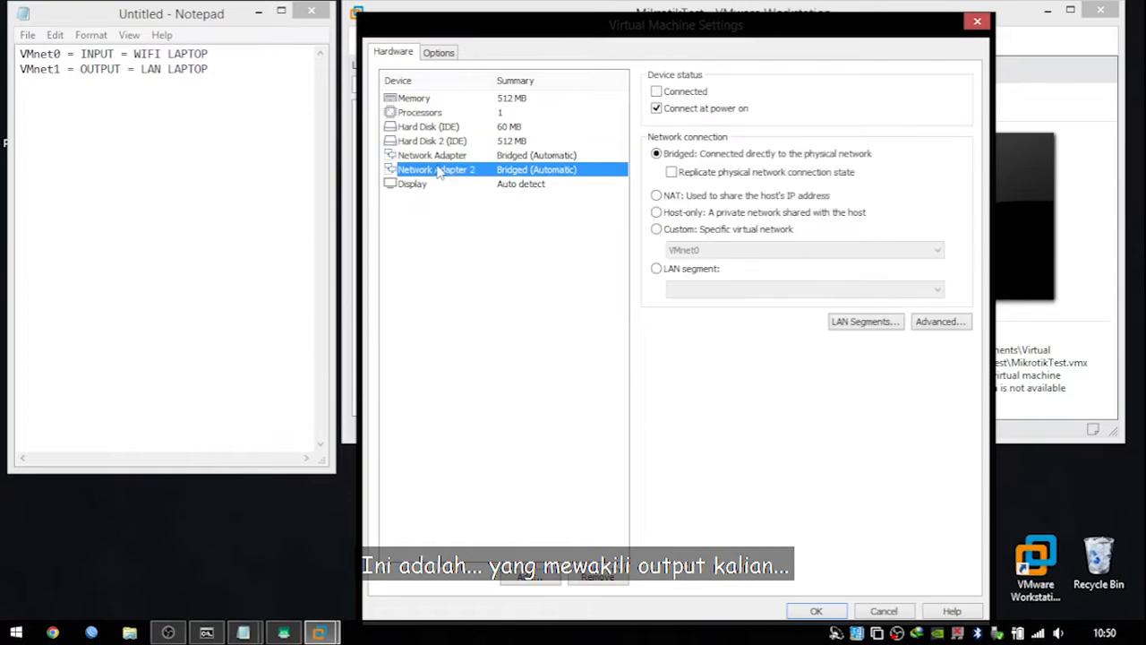
{"action": "left_click", "coordinate": [439, 170]}
{"action": "left_click", "coordinate": [435, 156]}
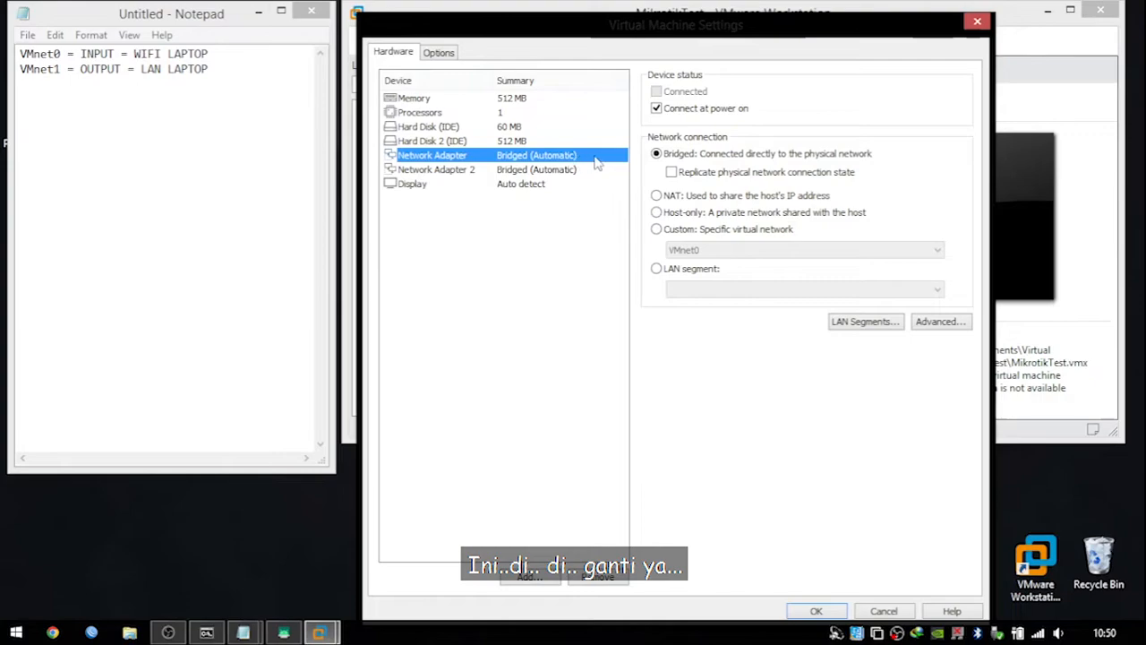
{"action": "left_click", "coordinate": [667, 232]}
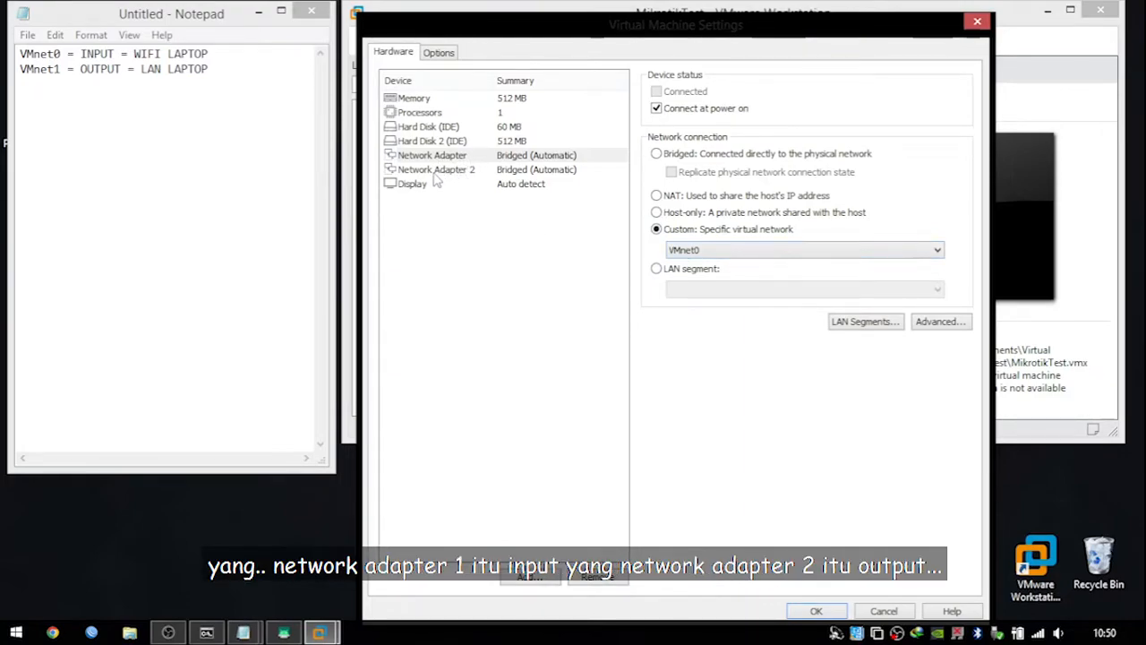
{"action": "left_click", "coordinate": [688, 252]}
{"action": "left_click", "coordinate": [706, 260]}
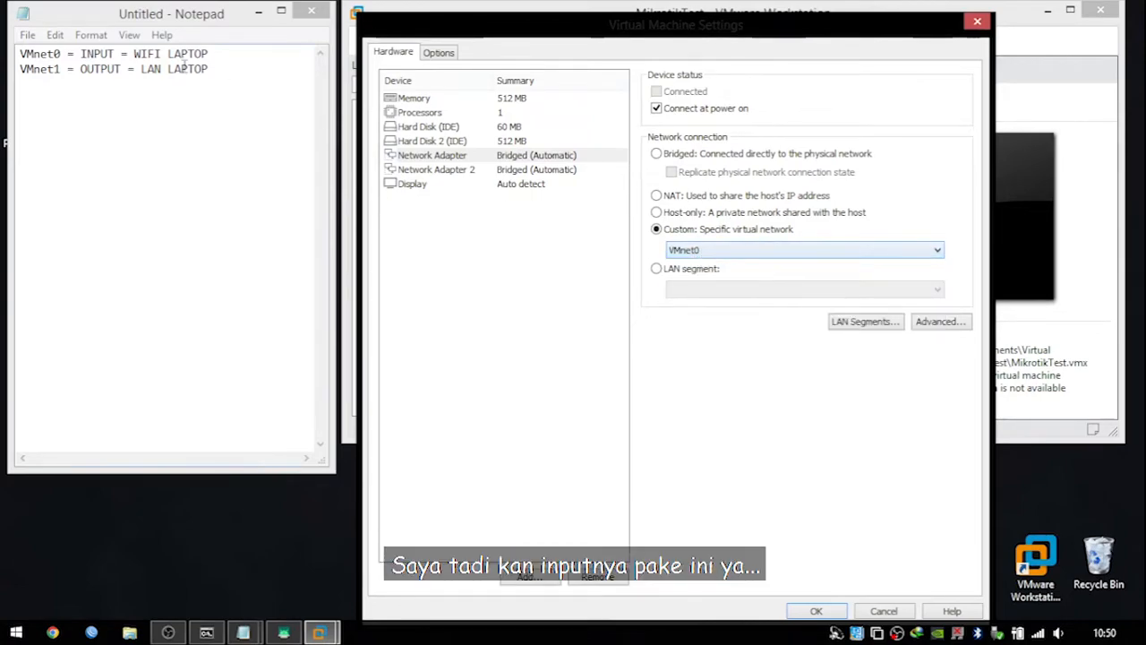
{"action": "left_click_drag", "start_coordinate": [23, 53], "coordinate": [96, 56]}
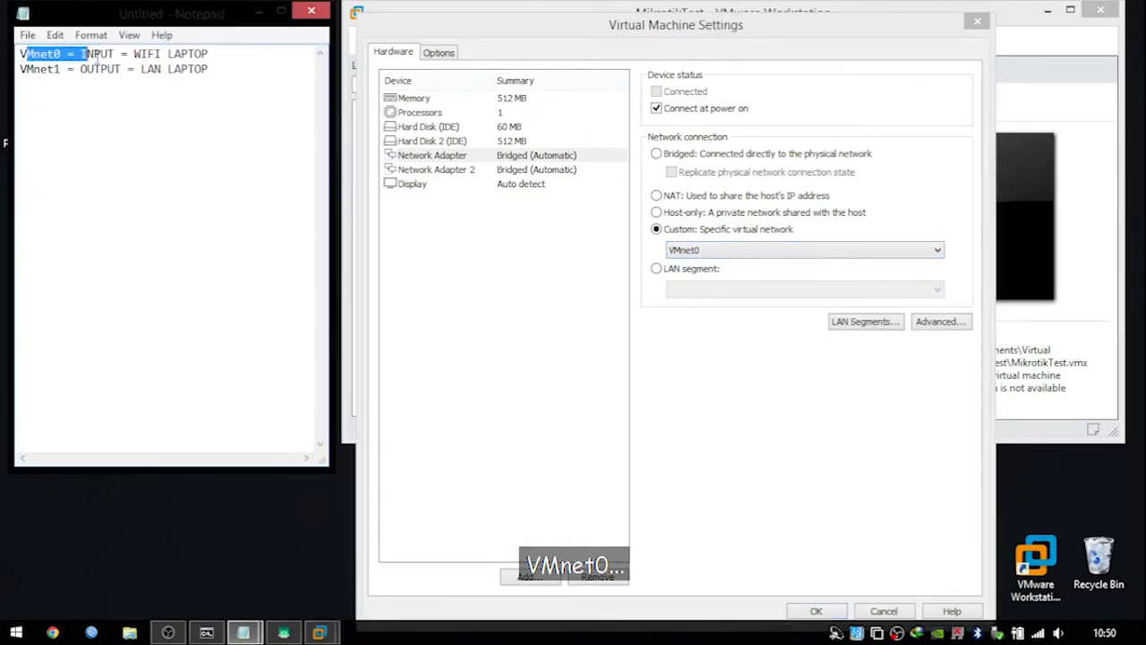
{"action": "left_click", "coordinate": [787, 255]}
{"action": "left_click", "coordinate": [733, 262]}
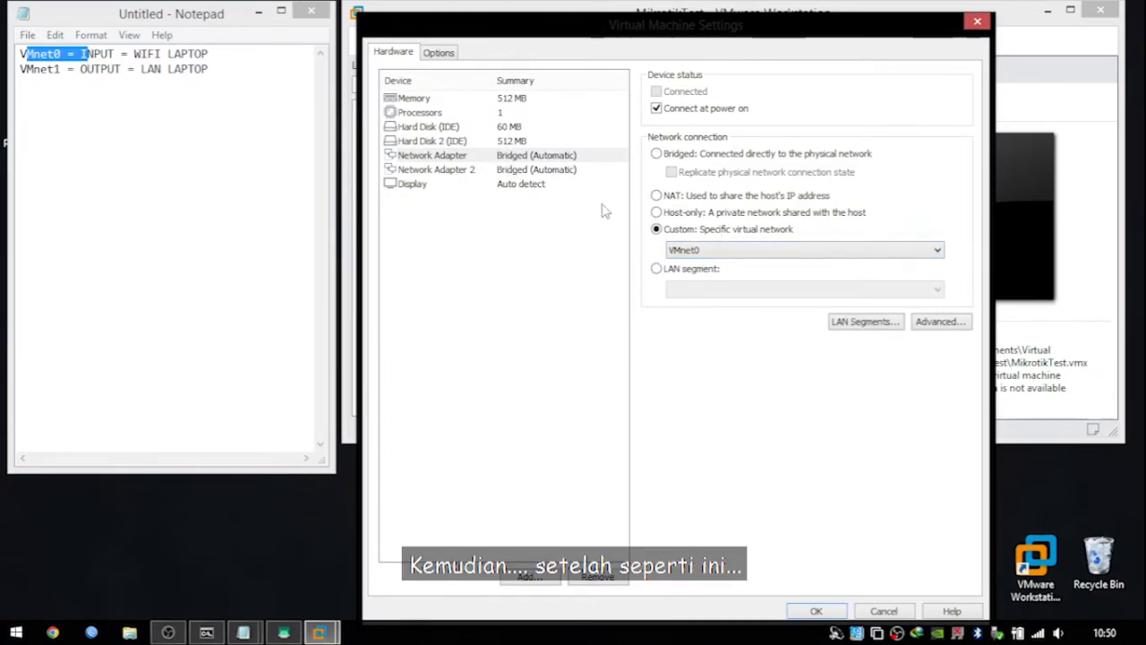
Connect Network Adapter 2 to Custom VMnet1 and save the settings.
{"action": "left_click", "coordinate": [472, 173]}
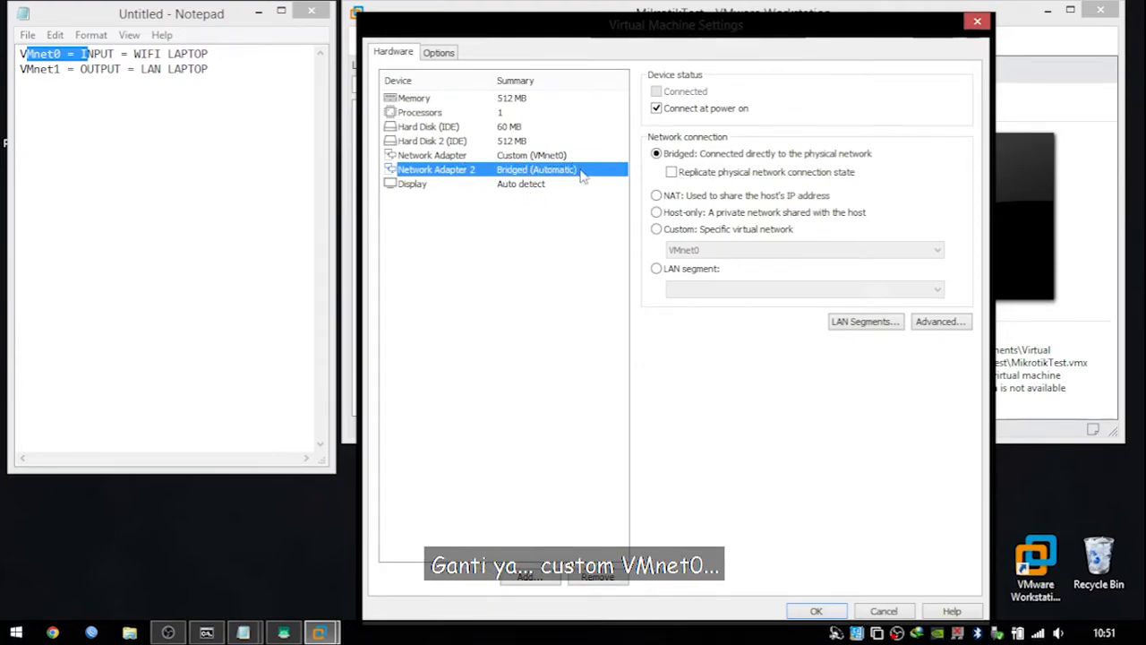
{"action": "left_click", "coordinate": [679, 231]}
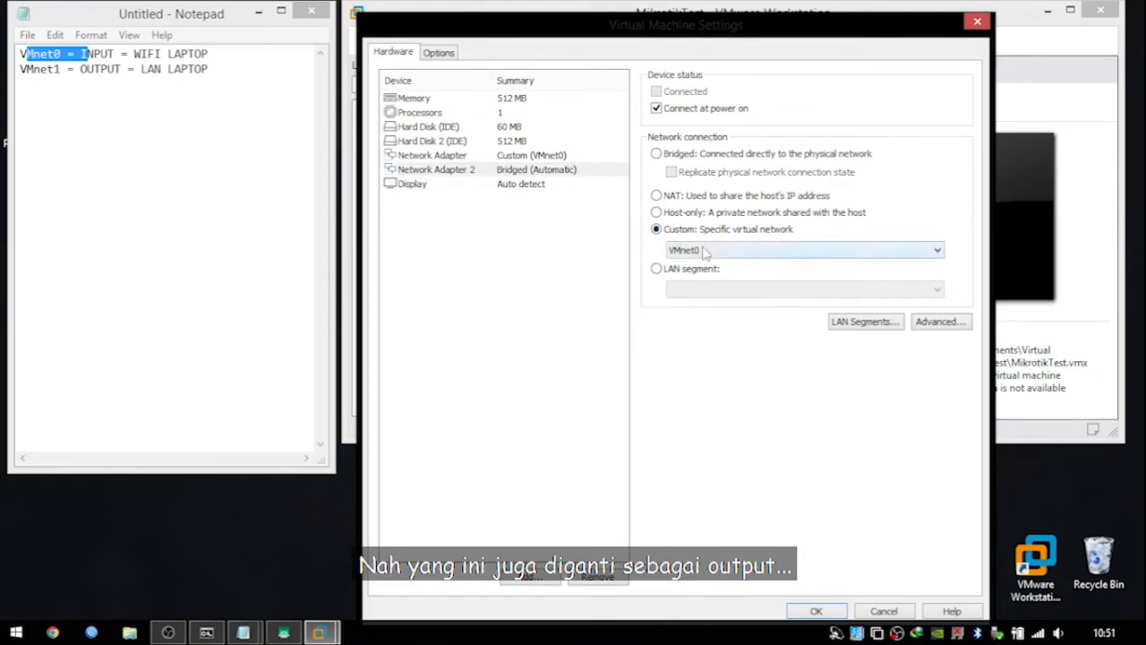
{"action": "left_click", "coordinate": [705, 251]}
{"action": "left_click", "coordinate": [688, 276]}
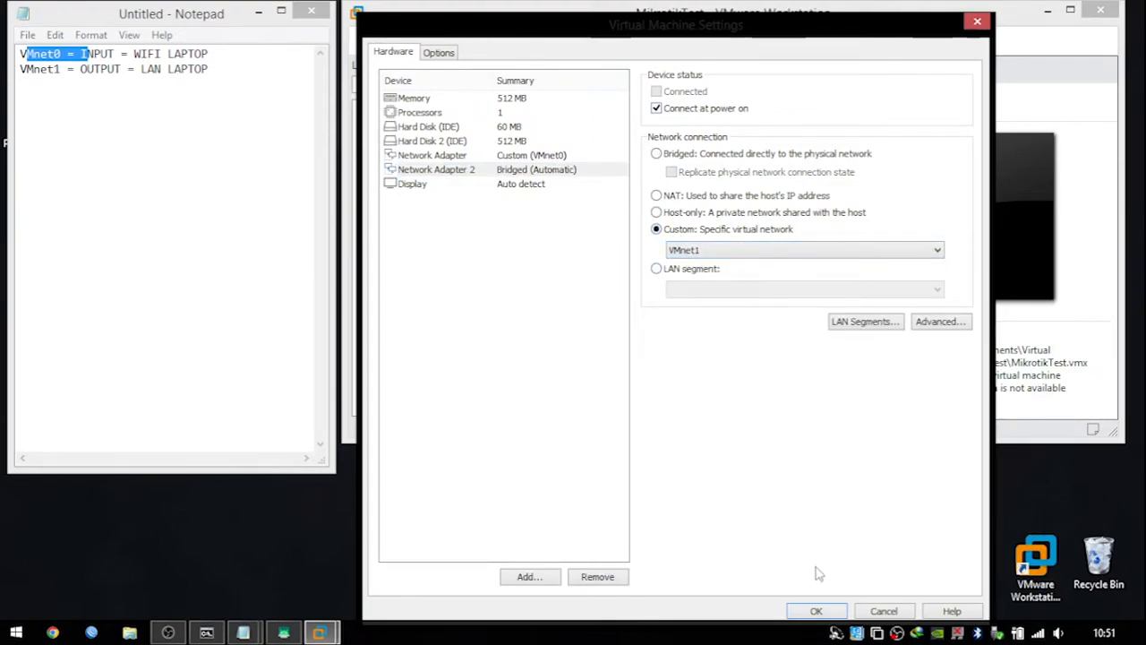
{"action": "left_click", "coordinate": [818, 611]}
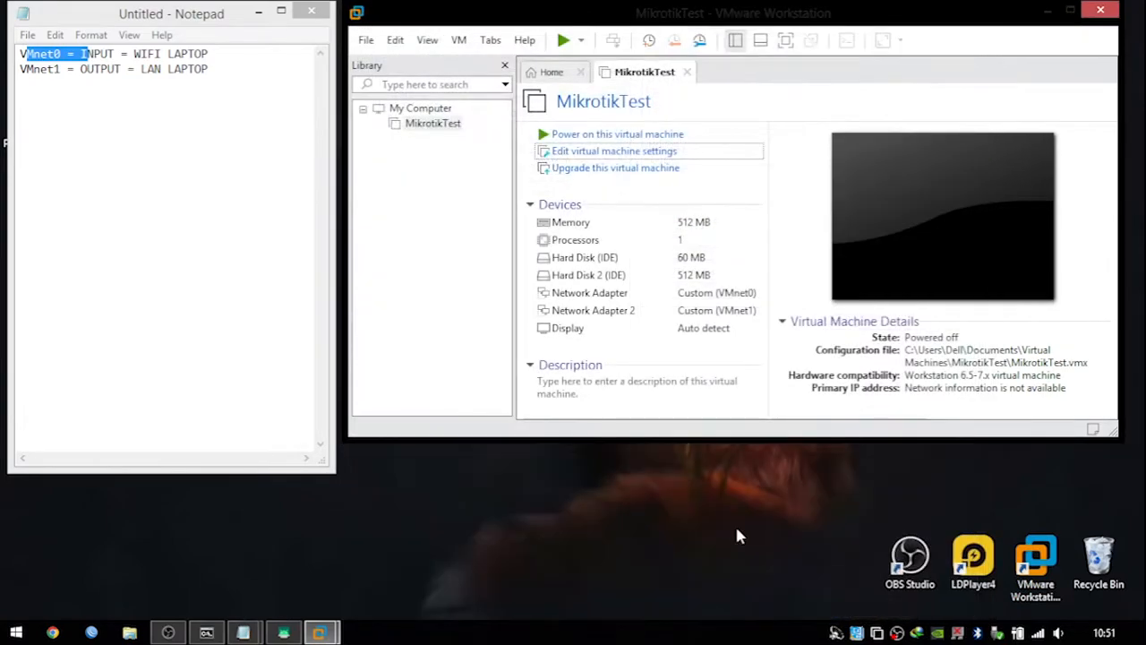
Power on MikrotikTest to its login prompt, minimize VMware, and launch WinBox from the taskbar.
{"action": "left_click", "coordinate": [563, 41]}
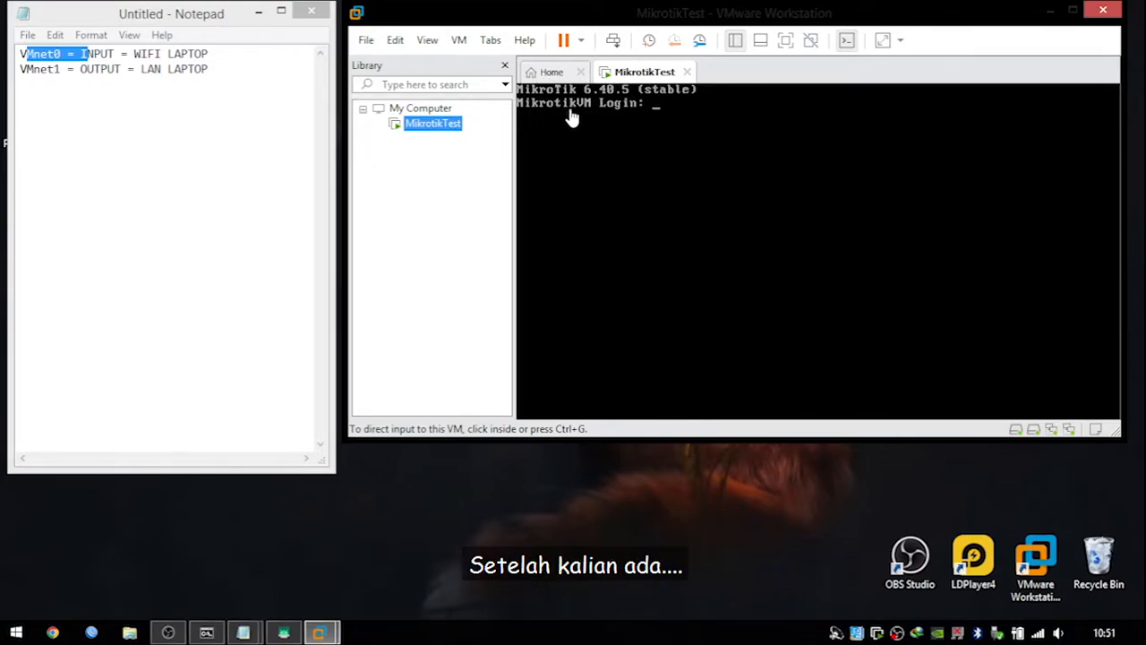
{"action": "left_click", "coordinate": [1052, 15]}
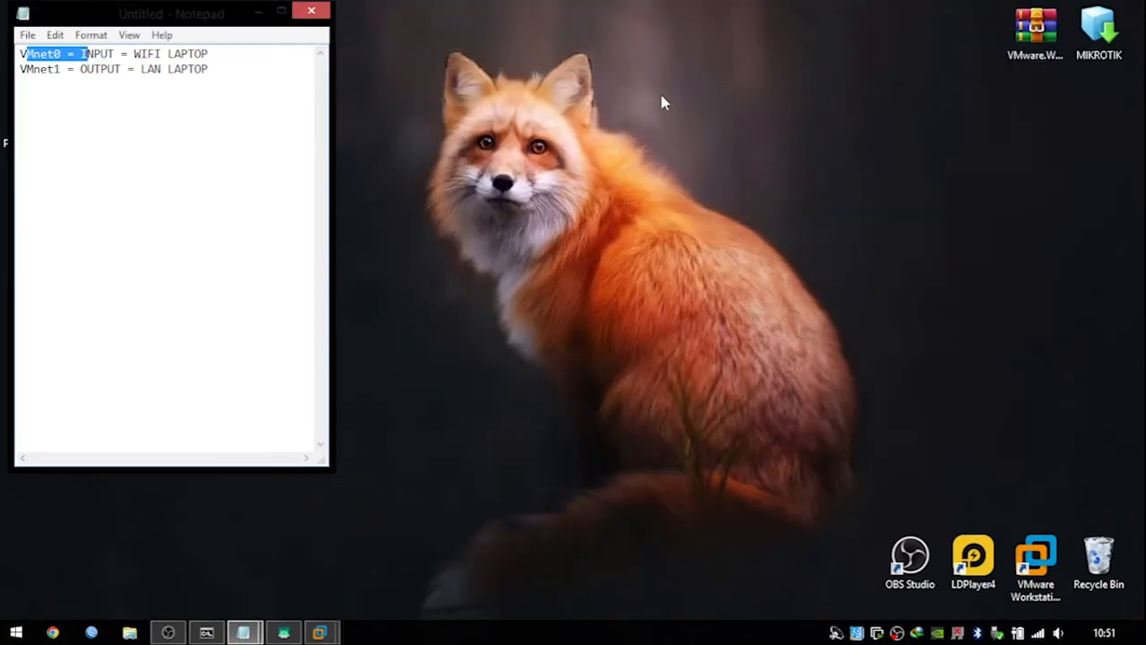
{"action": "right_click", "coordinate": [660, 98]}
{"action": "left_click", "coordinate": [720, 143]}
{"action": "left_click_drag", "start_coordinate": [235, 2], "coordinate": [183, 49]}
{"action": "left_click", "coordinate": [218, 184]}
{"action": "left_click", "coordinate": [459, 194]}
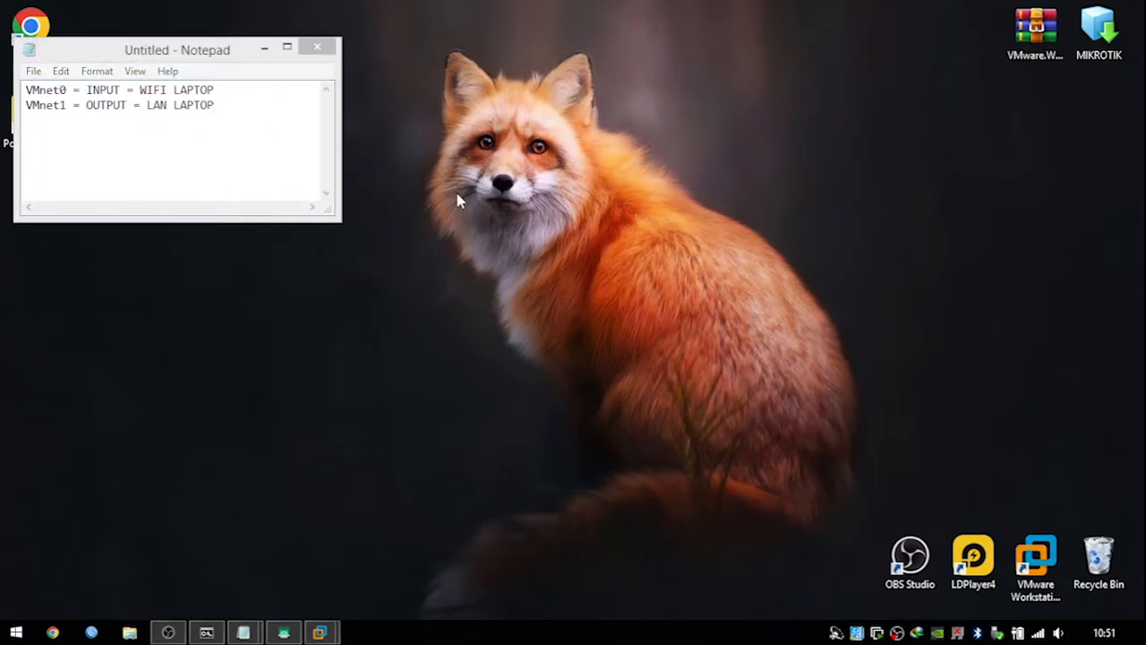
{"action": "left_click", "coordinate": [92, 633]}
{"action": "left_click_drag", "start_coordinate": [584, 73], "coordinate": [631, 59]}
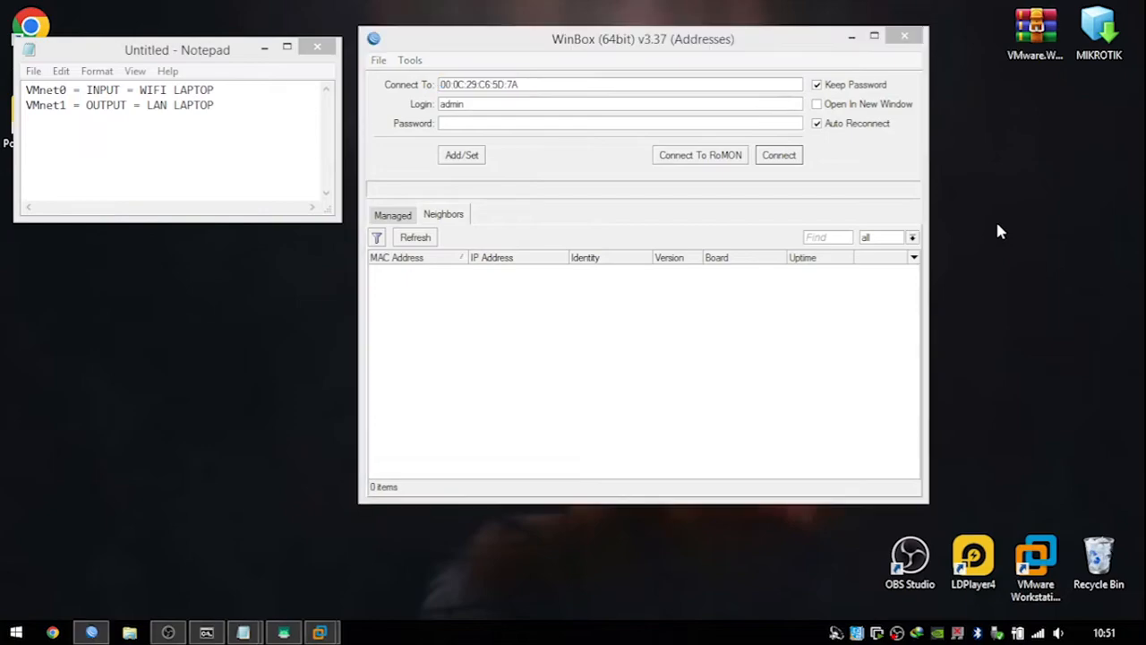
{"action": "right_click", "coordinate": [995, 218]}
{"action": "left_click", "coordinate": [1007, 270]}
{"action": "left_click", "coordinate": [644, 310]}
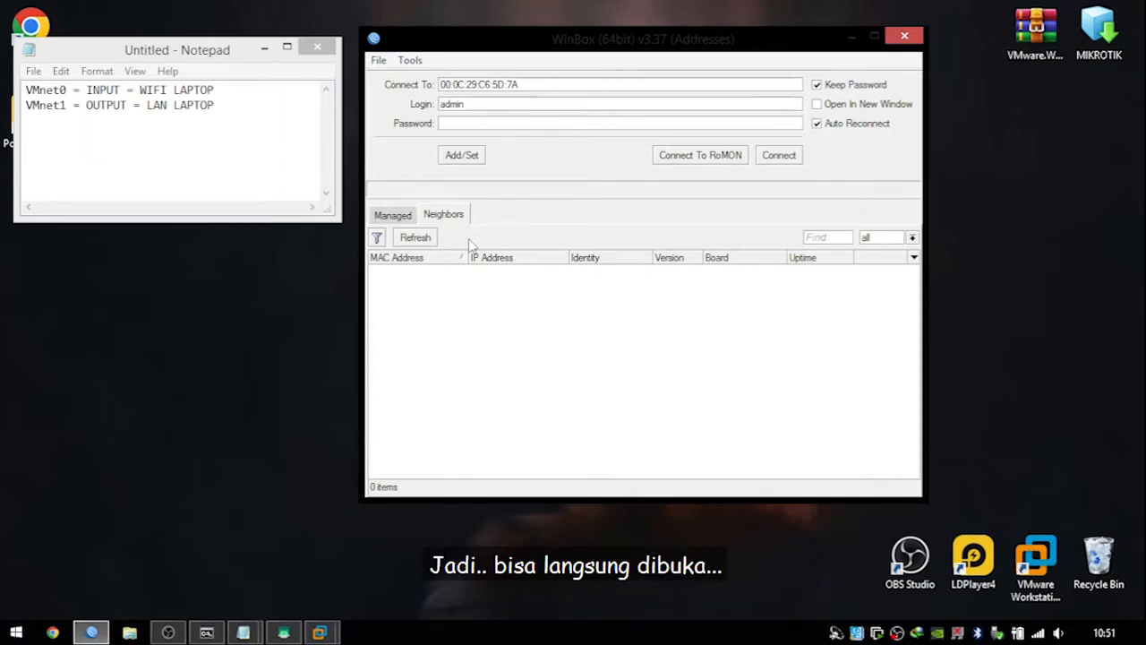
{"action": "left_click", "coordinate": [431, 244]}
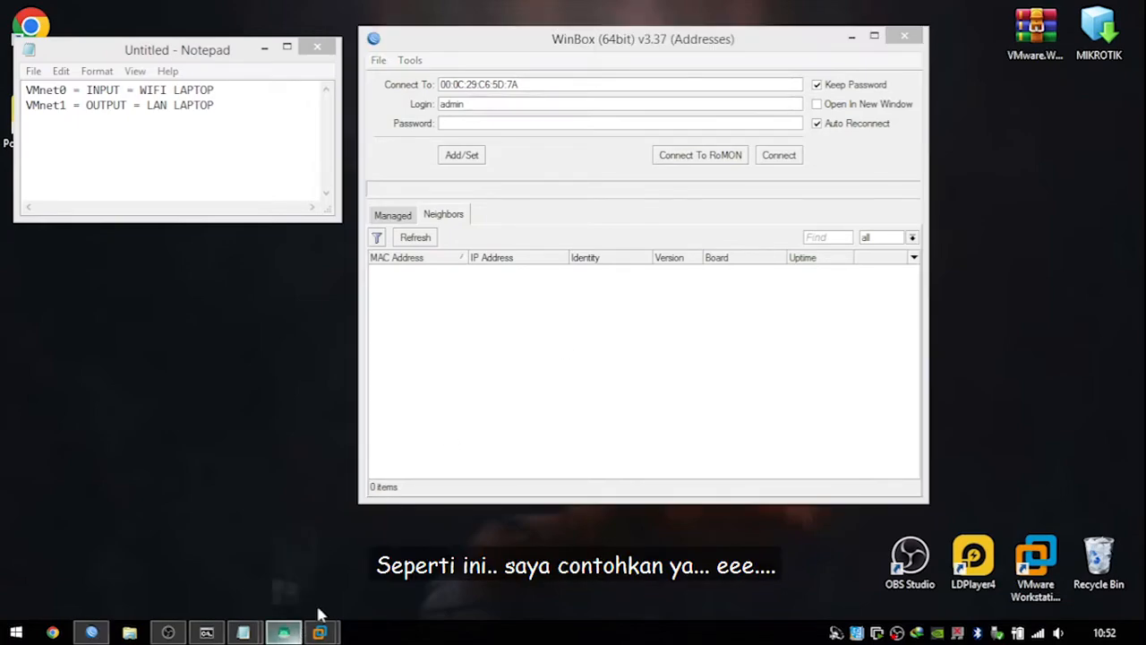
Refresh WinBox's Neighbors list so MikrotikVM appears with IP 0.0.0.0, then minimize the phone mirror.
{"action": "left_click", "coordinate": [283, 633]}
{"action": "left_click_drag", "start_coordinate": [425, 27], "coordinate": [374, 25]}
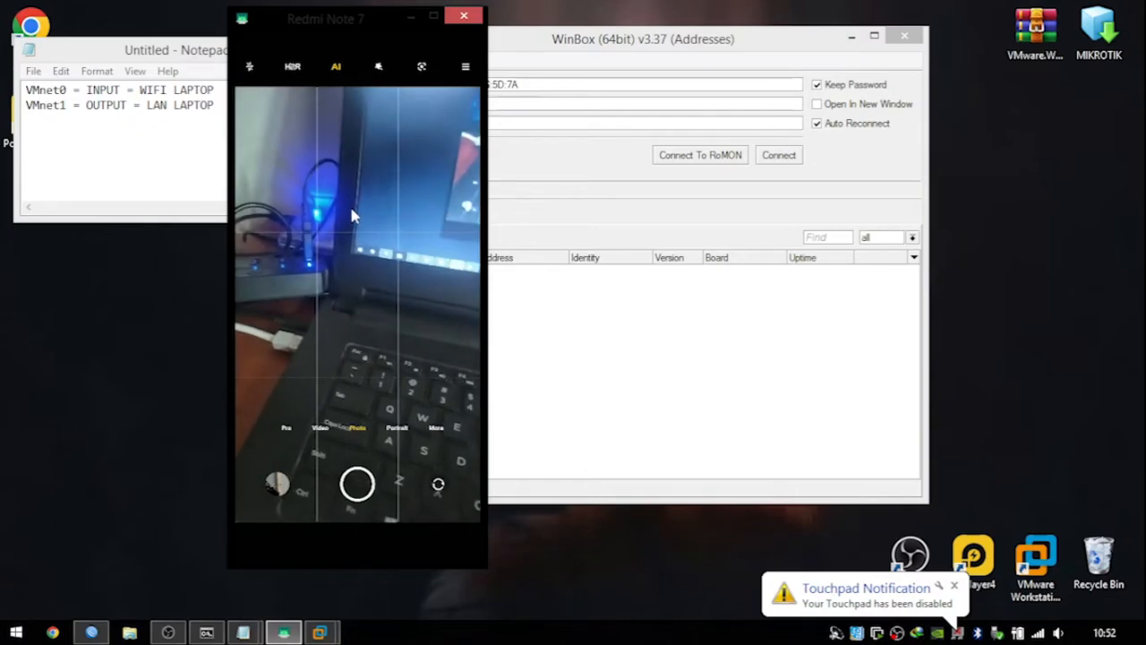
{"action": "left_click", "coordinate": [599, 39]}
{"action": "left_click_drag", "start_coordinate": [598, 38], "coordinate": [745, 25]}
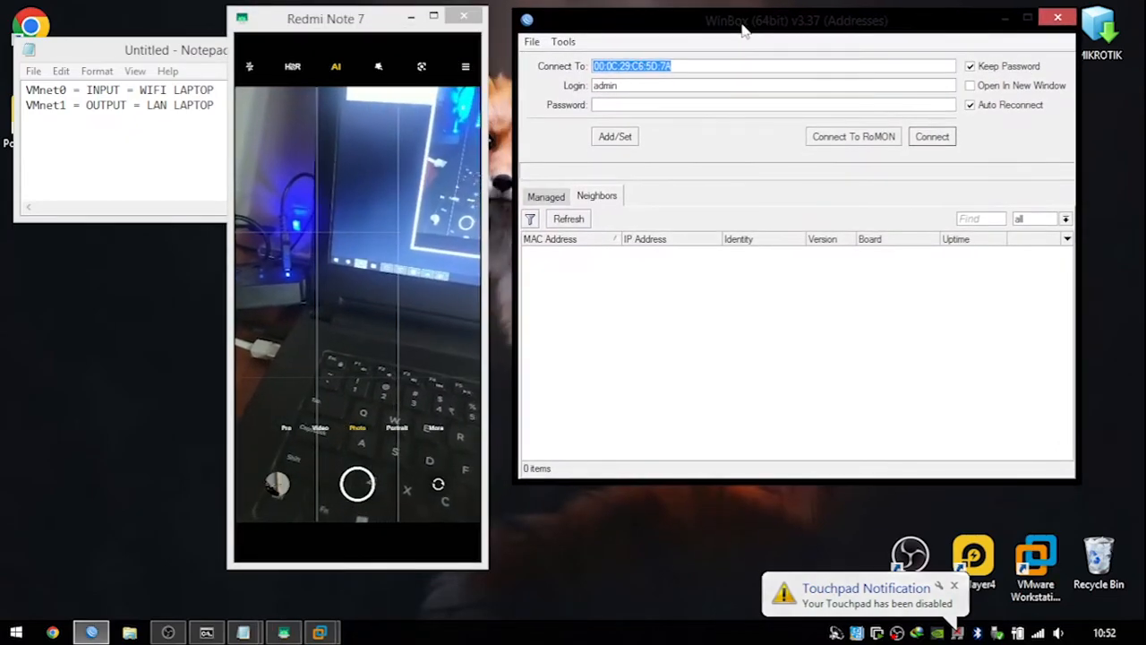
{"action": "left_click", "coordinate": [564, 219]}
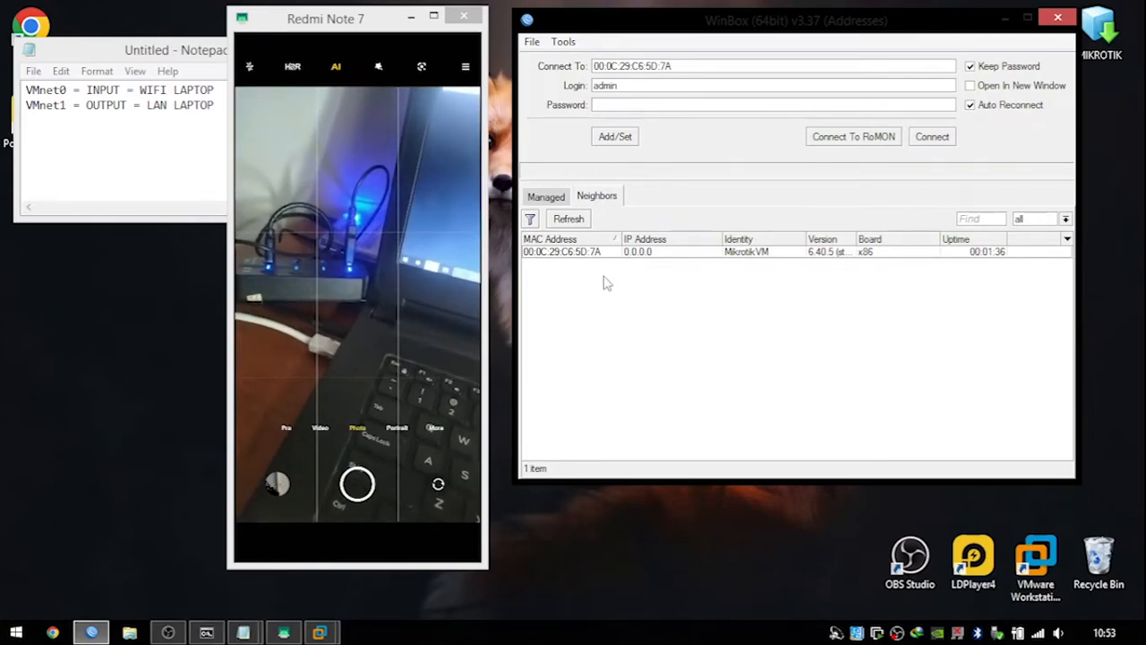
{"action": "left_click", "coordinate": [411, 18]}
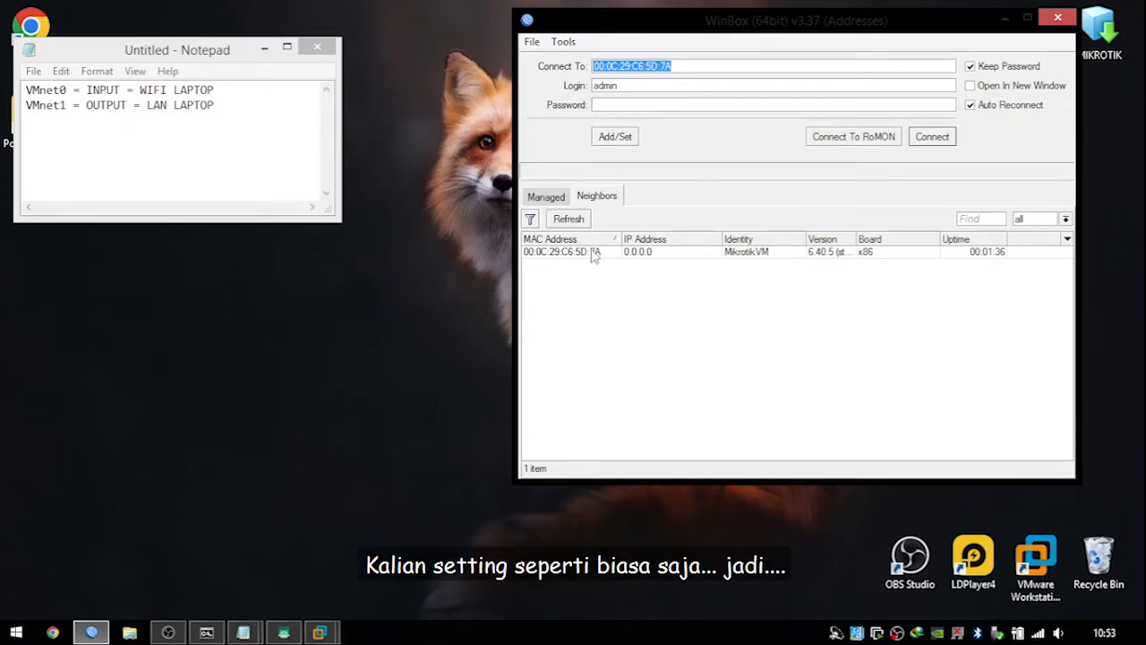
Confirm Legacy Mode is enabled, select the MikrotikVM neighbor and connect to it by MAC.
{"action": "left_click_drag", "start_coordinate": [595, 27], "coordinate": [458, 29]}
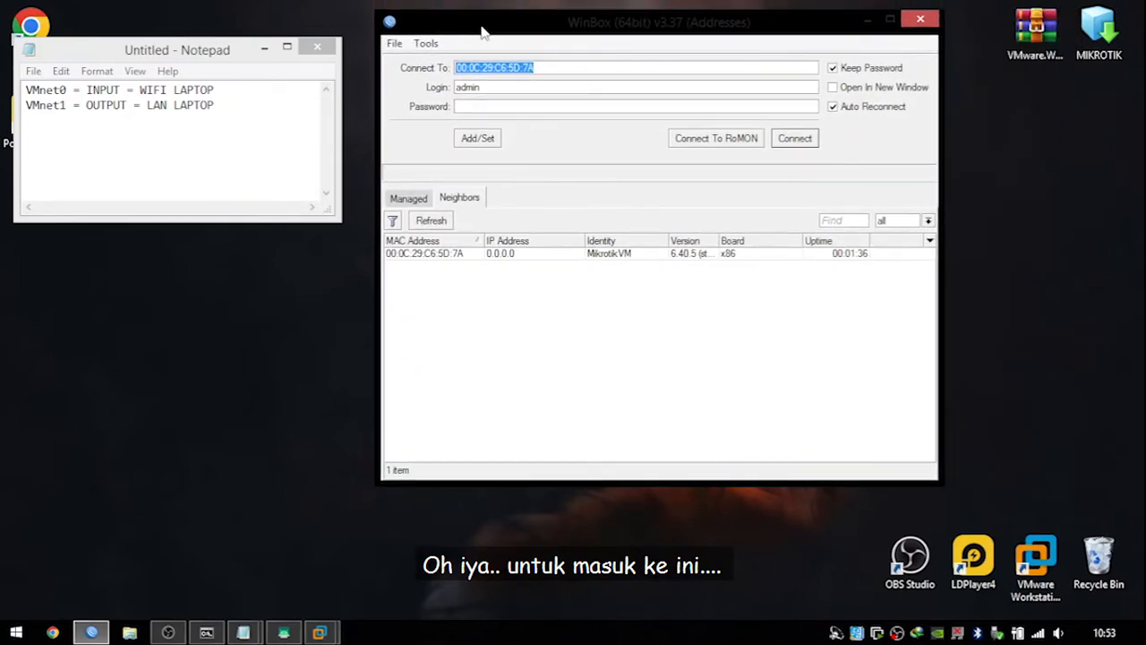
{"action": "left_click", "coordinate": [431, 47]}
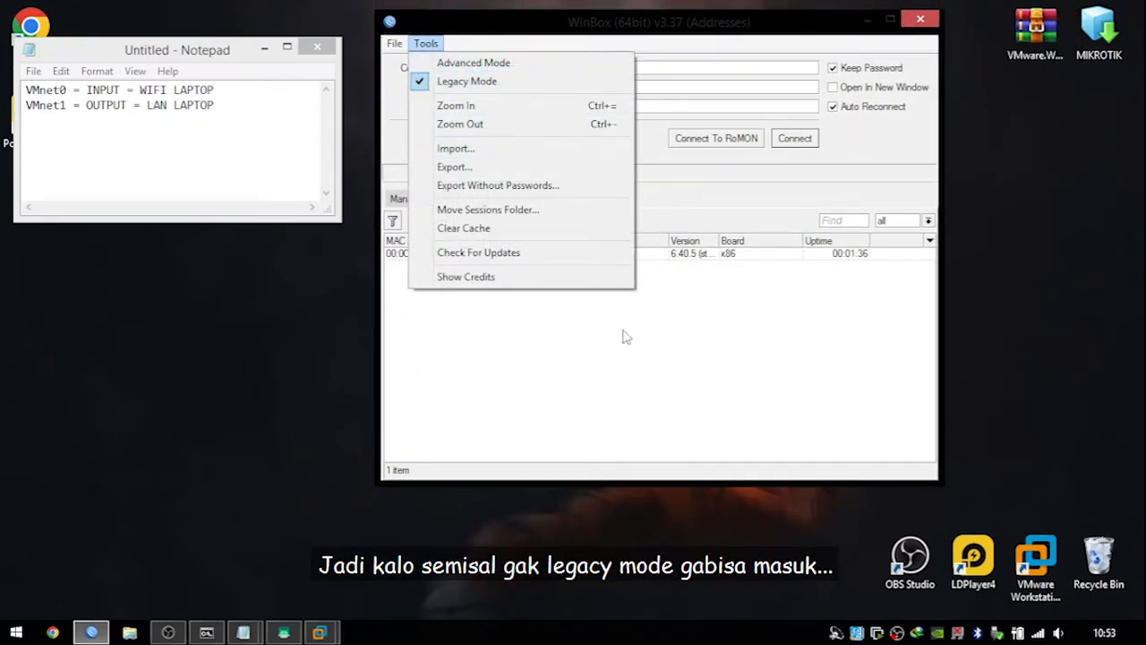
{"action": "left_click", "coordinate": [577, 342]}
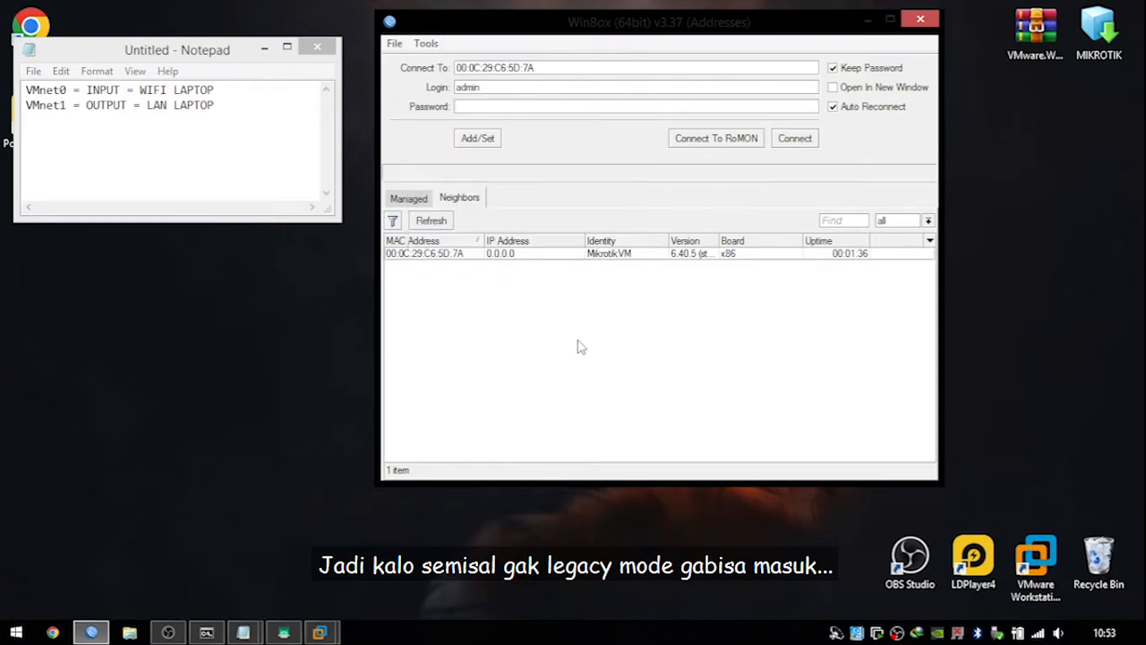
{"action": "left_click", "coordinate": [457, 255]}
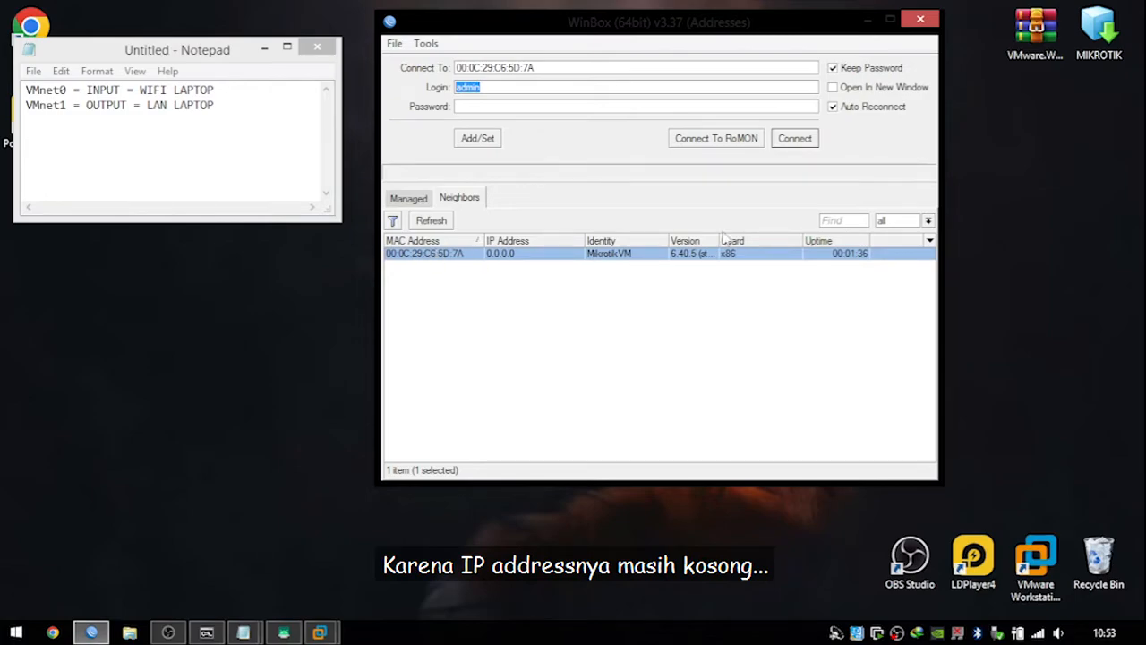
{"action": "left_click", "coordinate": [794, 141]}
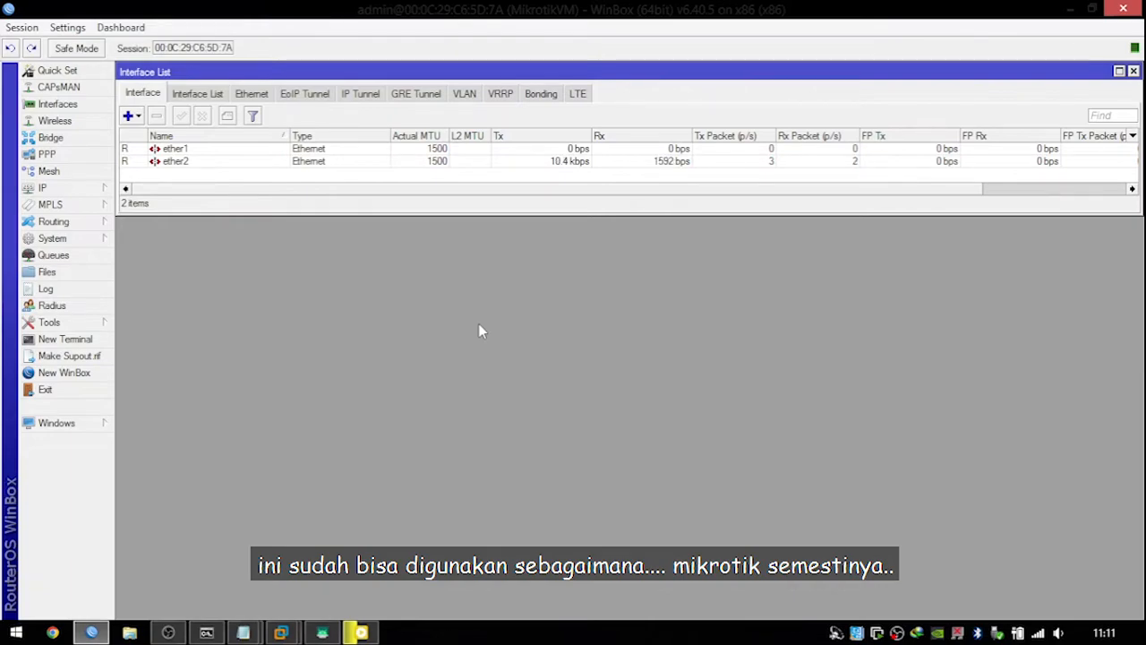
Rename interface ether1 to ether1_INPUT_VMnet0.
{"action": "left_click", "coordinate": [224, 150]}
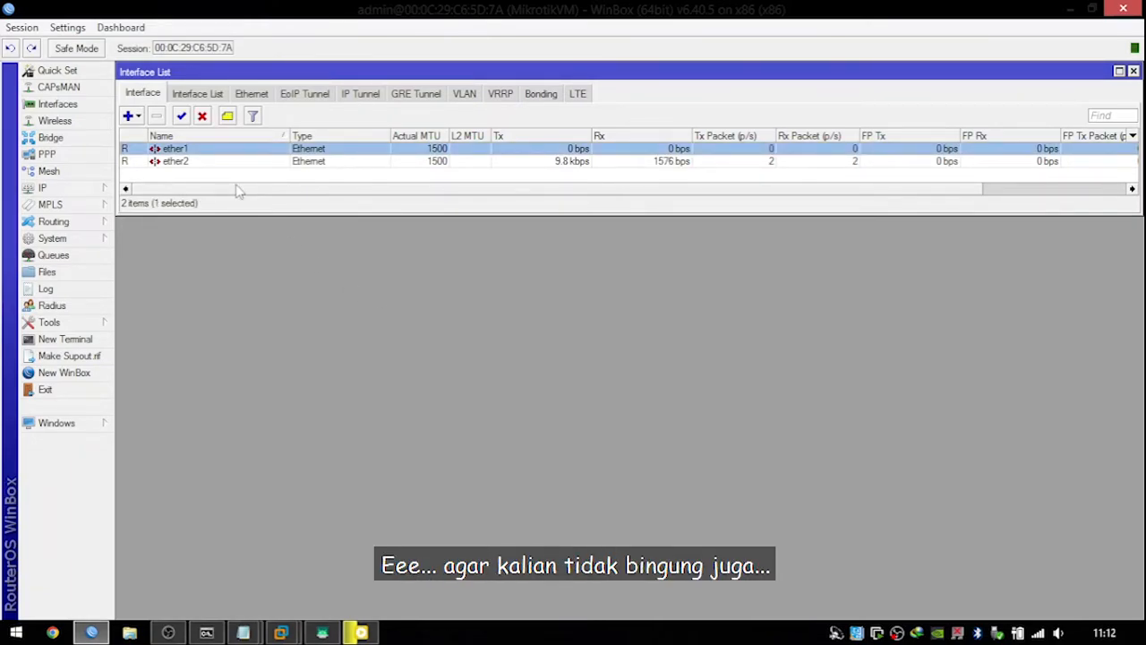
{"action": "key", "text": "Return"}
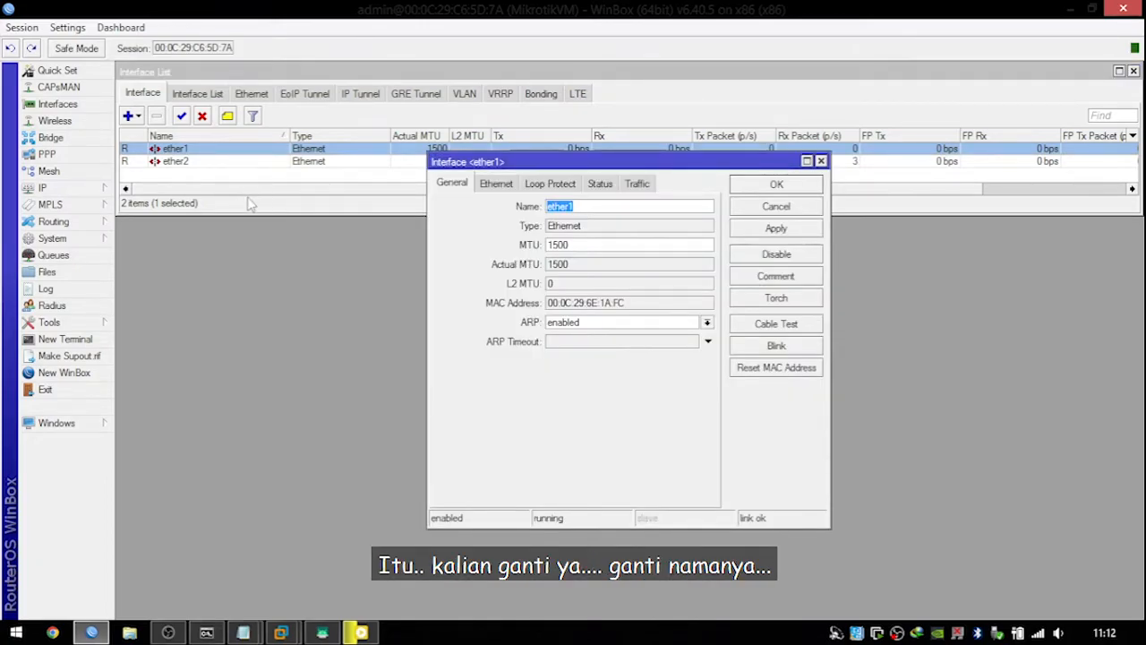
{"action": "left_click", "coordinate": [591, 207]}
{"action": "type", "text": "_"}
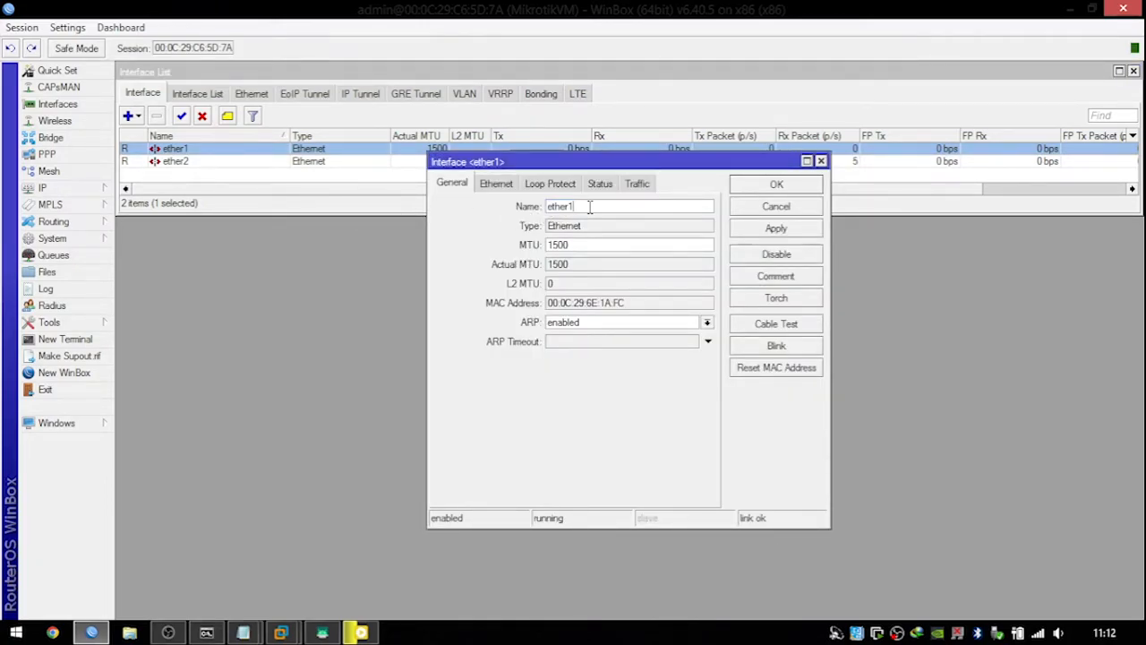
{"action": "type", "text": "INPUT_"}
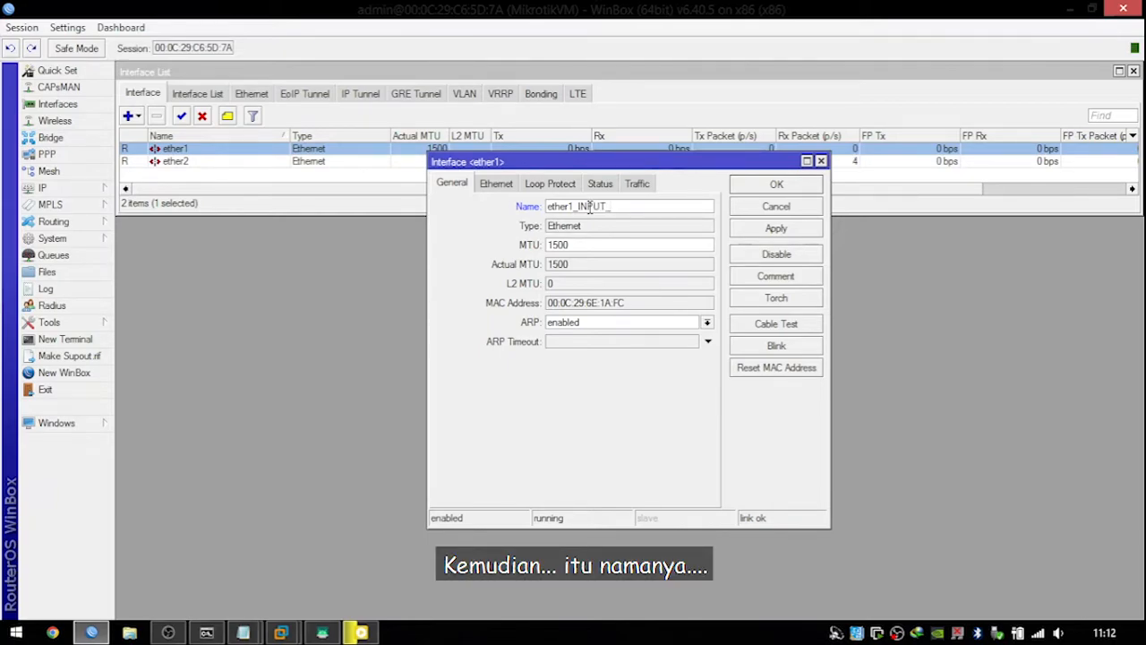
{"action": "type", "text": "C"}
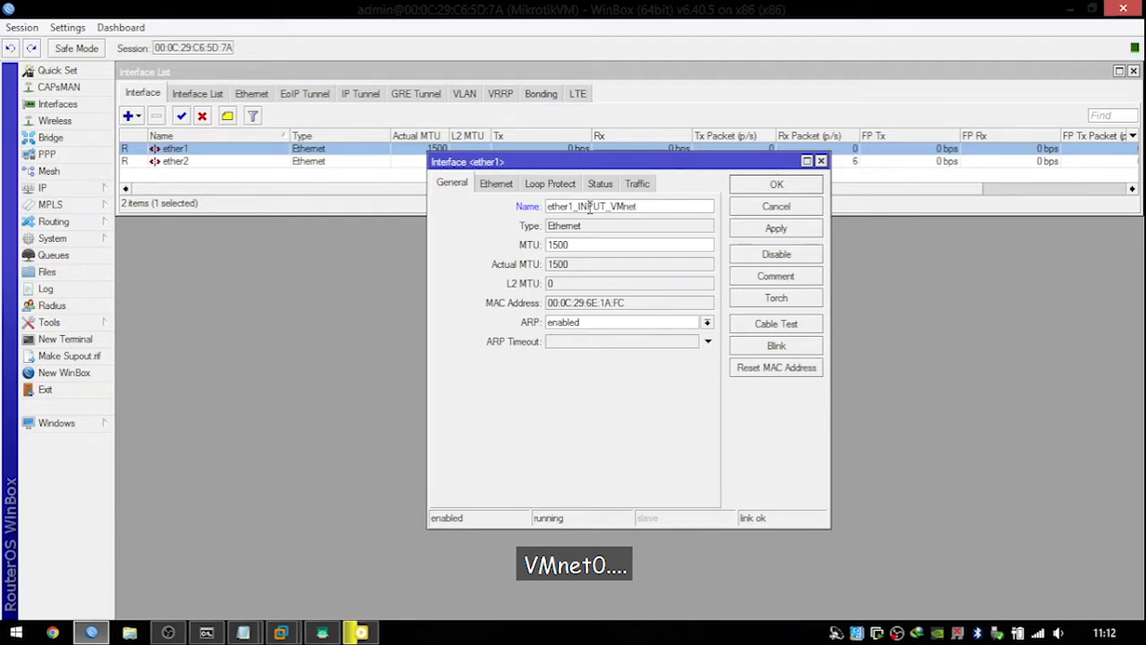
{"action": "type", "text": "Mnet0"}
{"action": "left_click", "coordinate": [776, 228]}
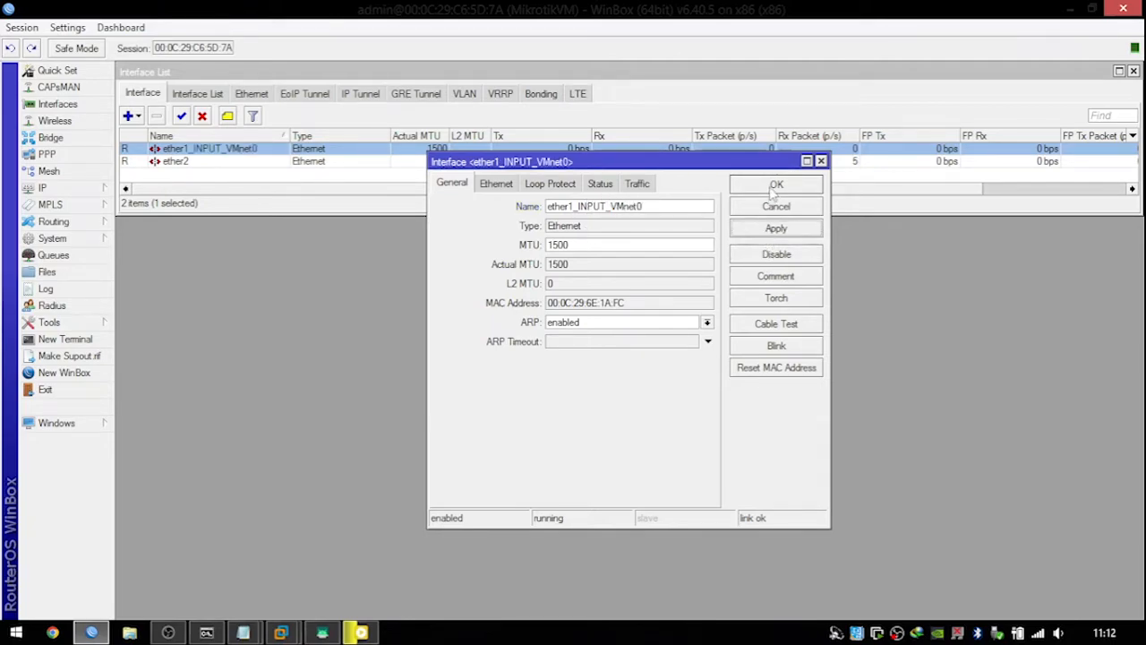
{"action": "left_click", "coordinate": [776, 185]}
Rename interface ether2 to ether2_OUTPUT_VMnet1.
{"action": "double_click", "coordinate": [339, 163]}
{"action": "left_click", "coordinate": [603, 207]}
{"action": "type", "text": "_OUTPUT_"}
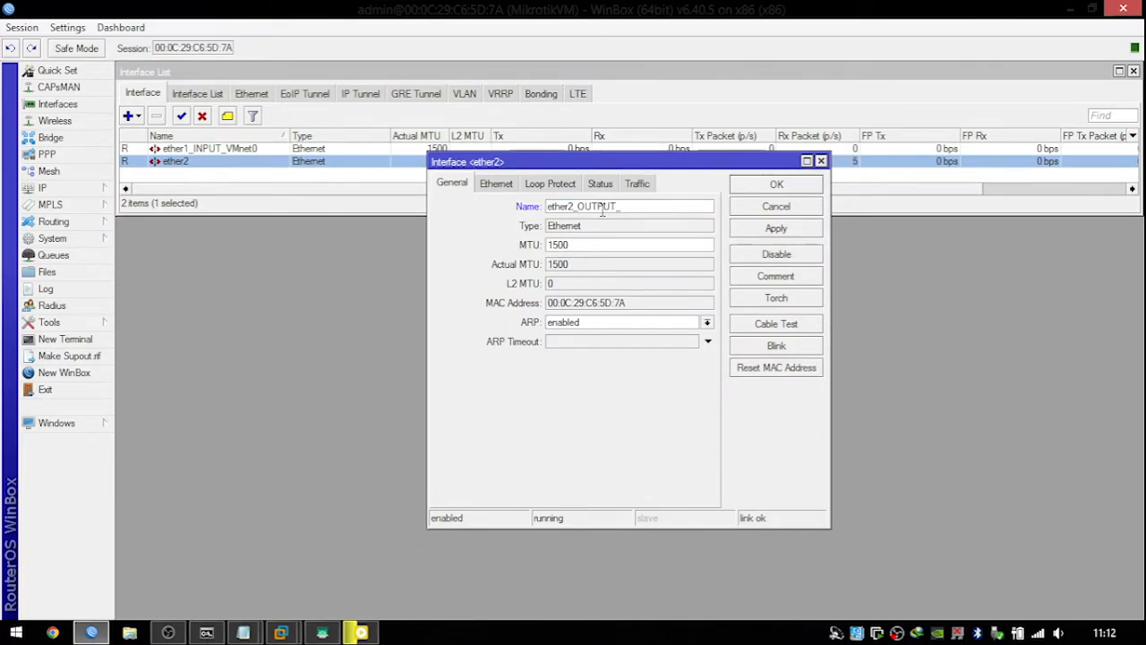
{"action": "type", "text": "VMnet"}
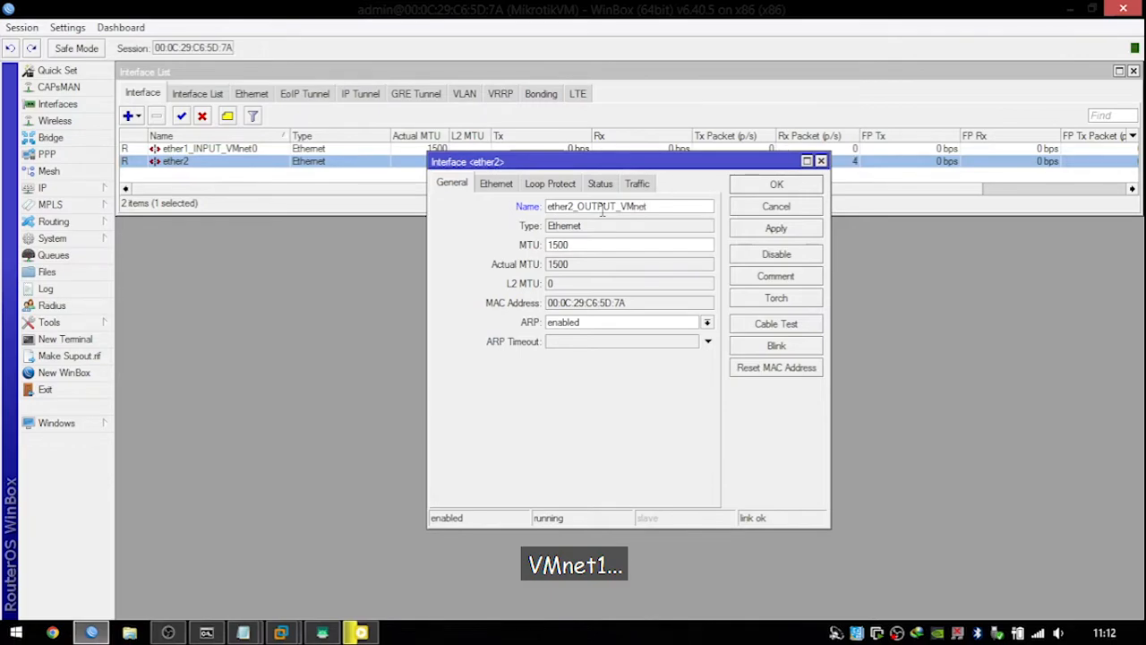
{"action": "type", "text": "1"}
{"action": "left_click", "coordinate": [779, 231]}
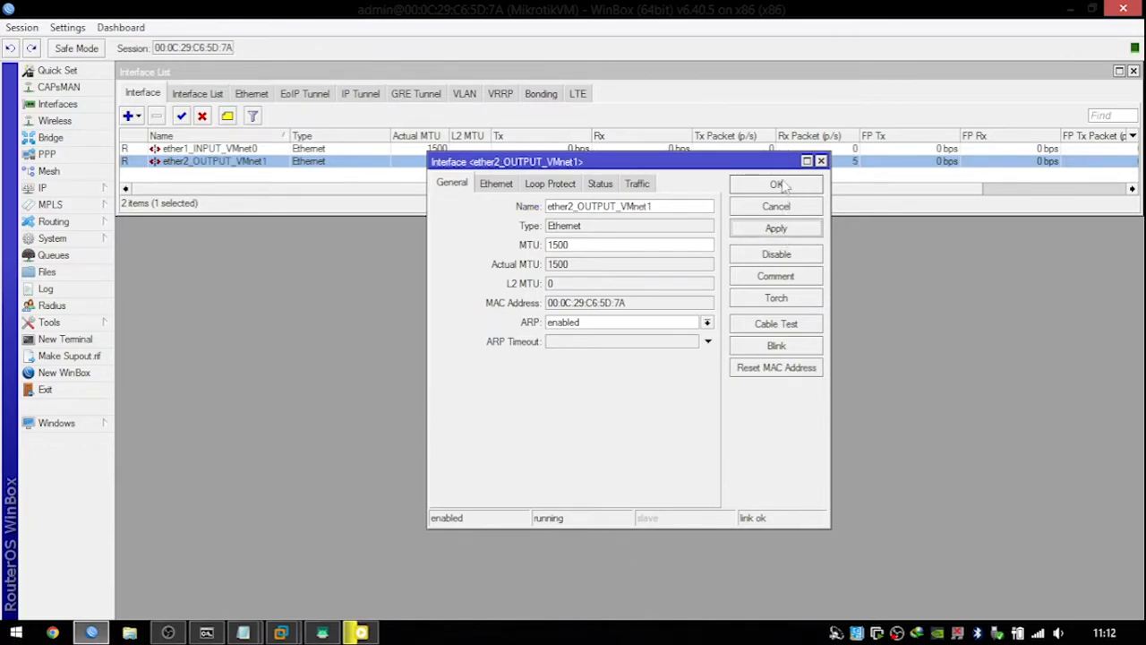
{"action": "left_click", "coordinate": [775, 184]}
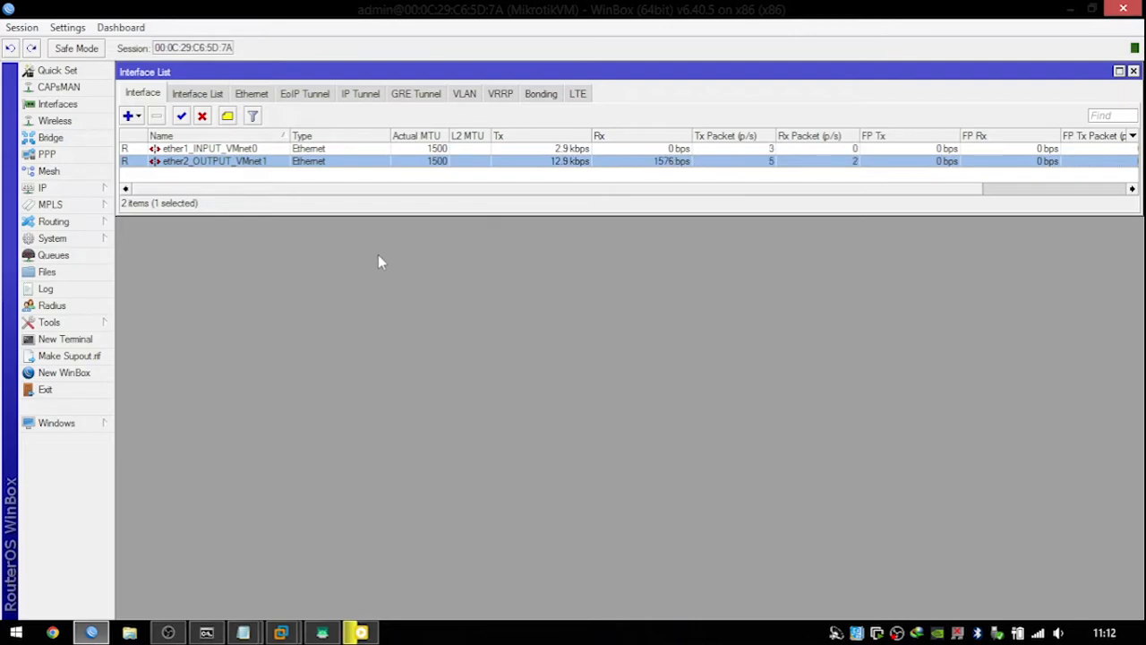
Add a DHCP client on ether1_INPUT_VMnet0.
{"action": "left_click", "coordinate": [82, 194]}
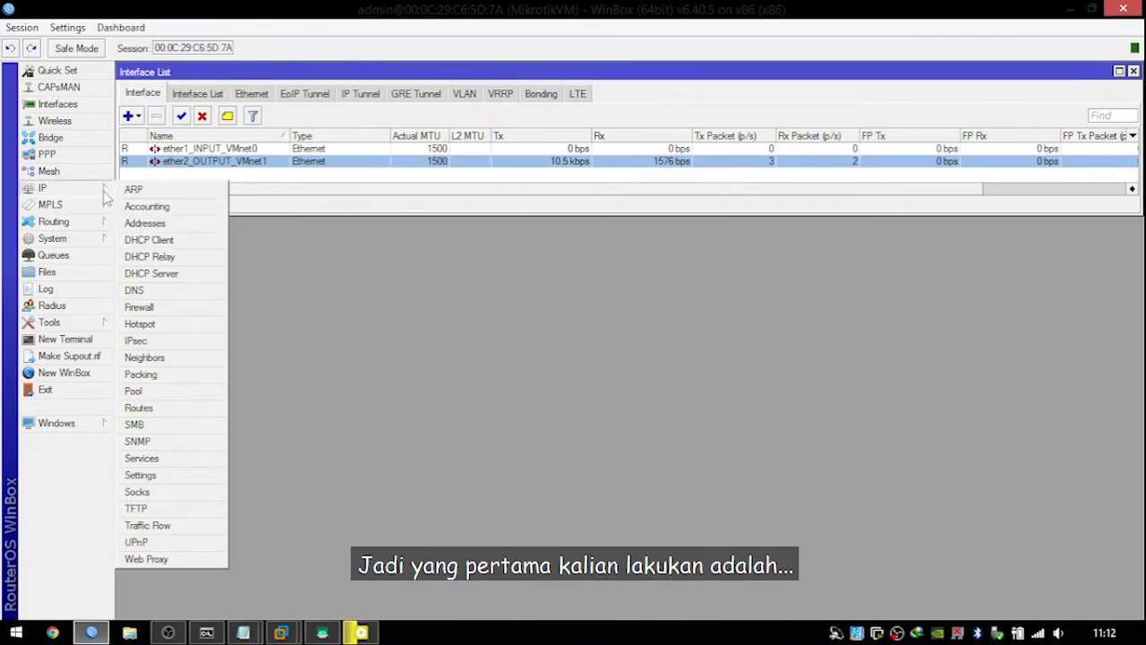
{"action": "left_click", "coordinate": [152, 240]}
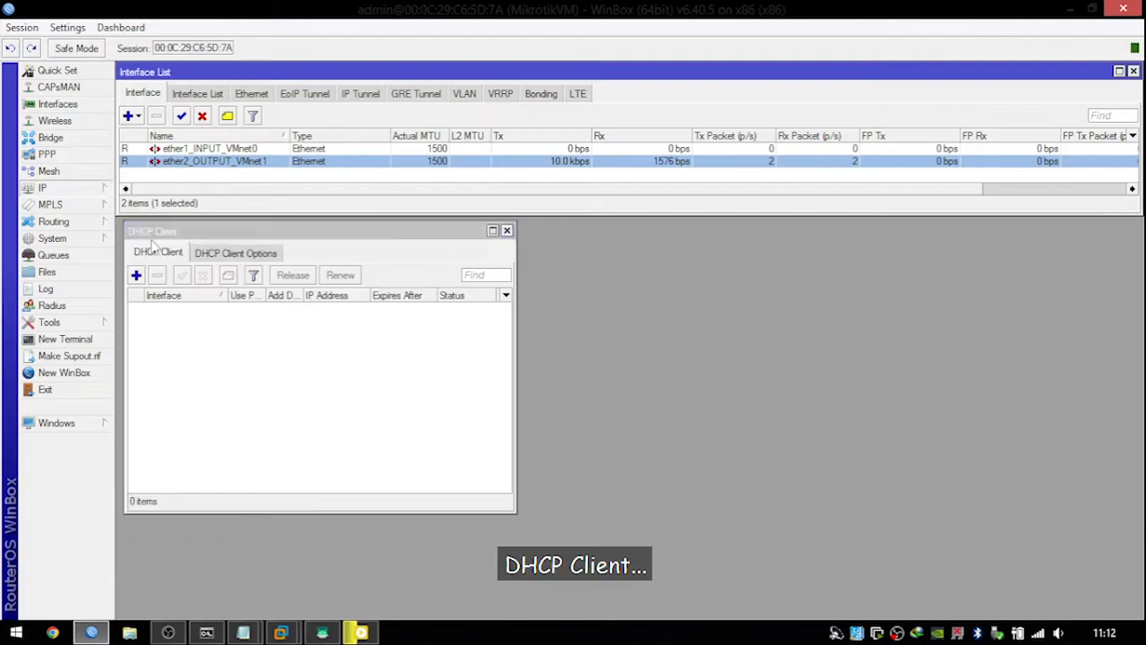
{"action": "left_click", "coordinate": [137, 276]}
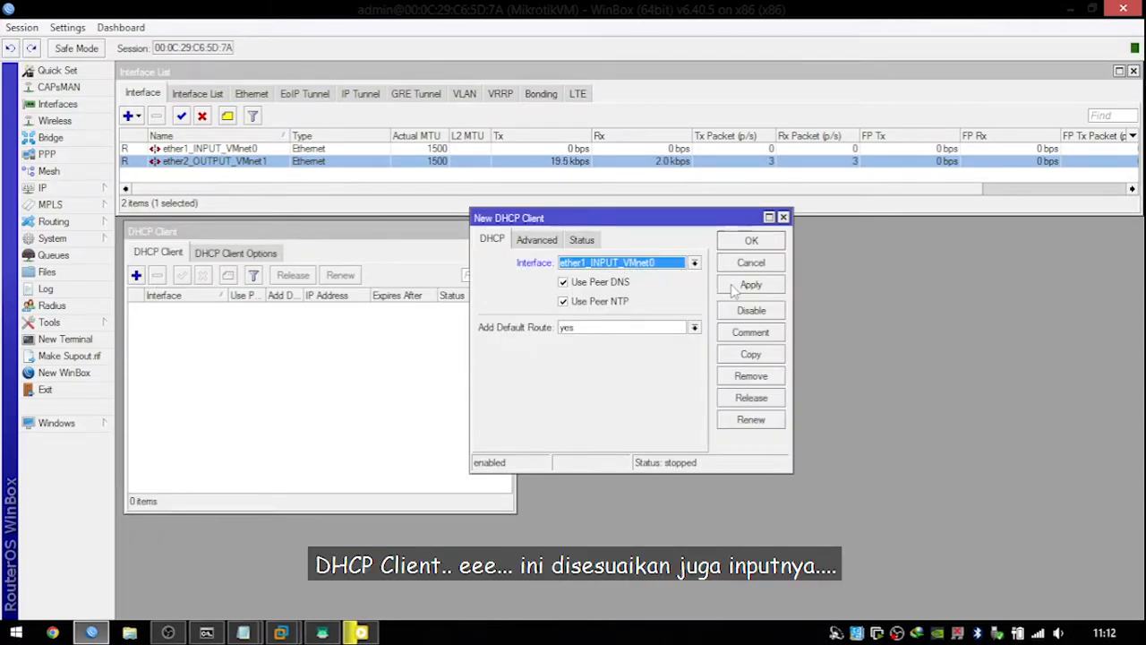
{"action": "left_click", "coordinate": [752, 240]}
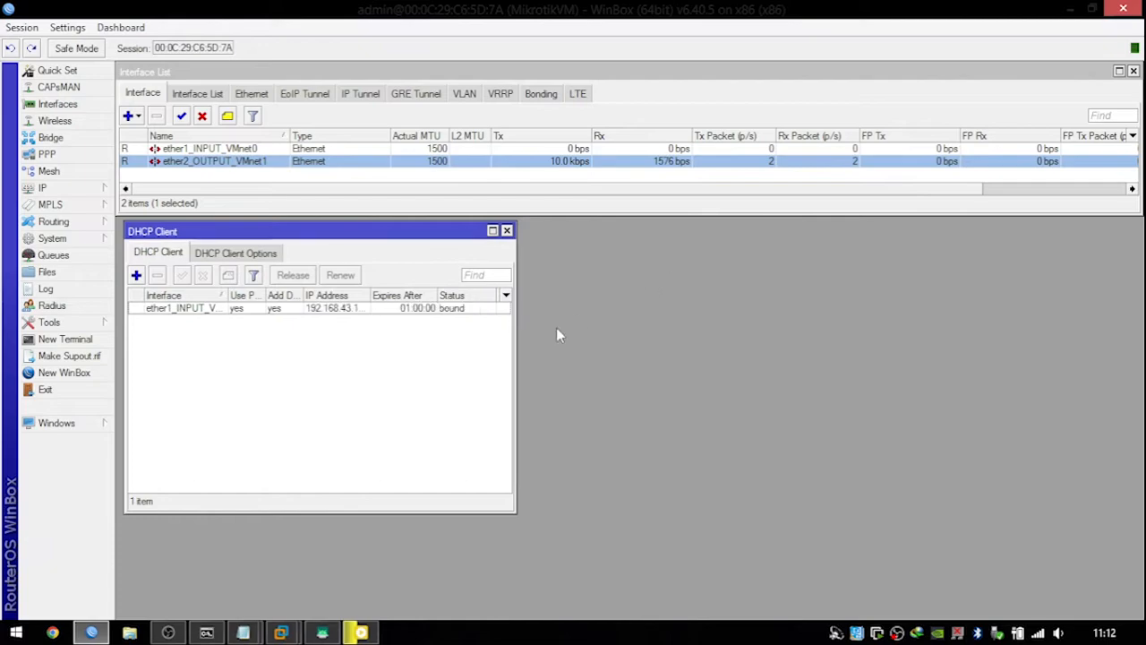
Ping google.com from a router terminal and confirm replies arrive.
{"action": "left_click", "coordinate": [82, 339]}
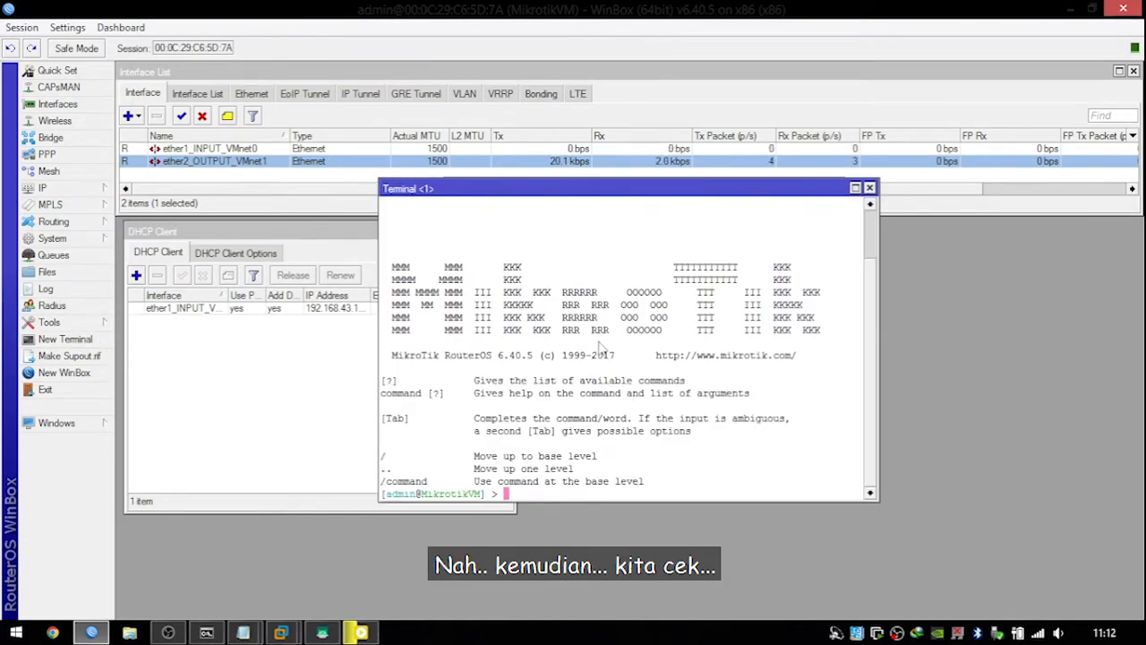
{"action": "type", "text": "ping google."}
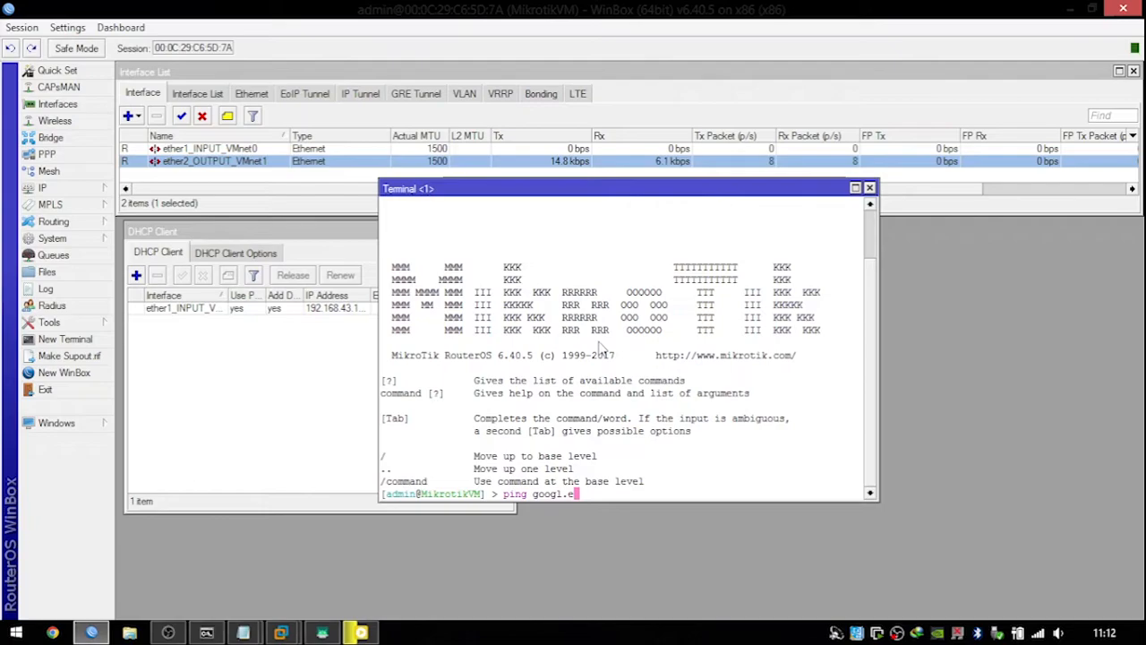
{"action": "type", "text": "com"}
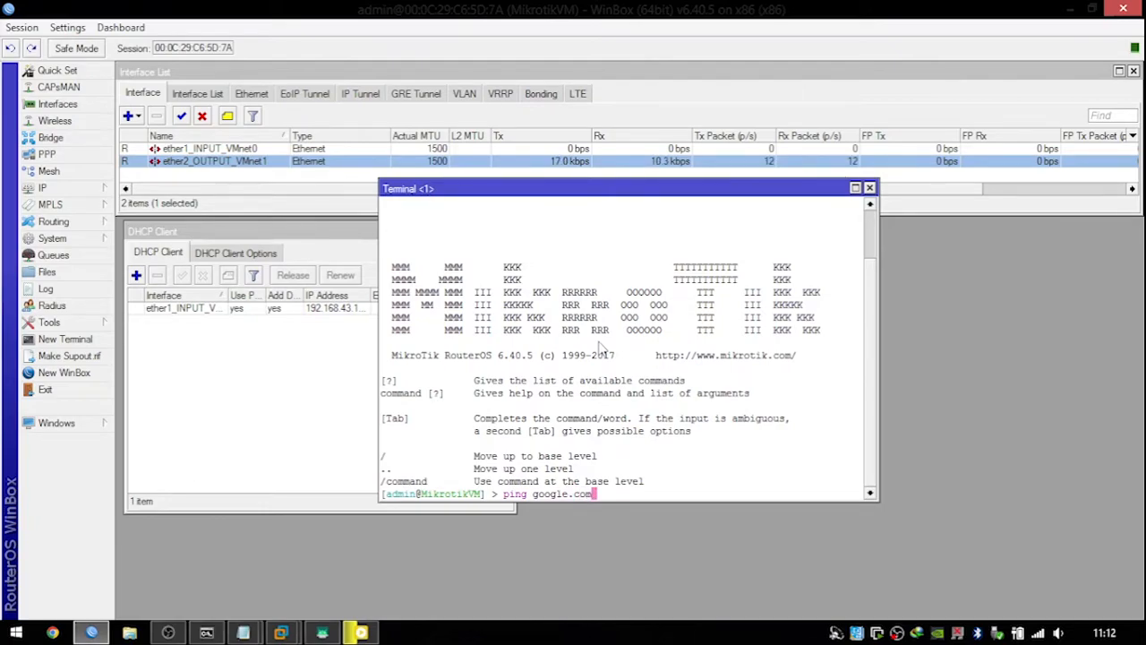
{"action": "key", "text": "Return"}
{"action": "left_click_drag", "start_coordinate": [666, 196], "coordinate": [863, 244]}
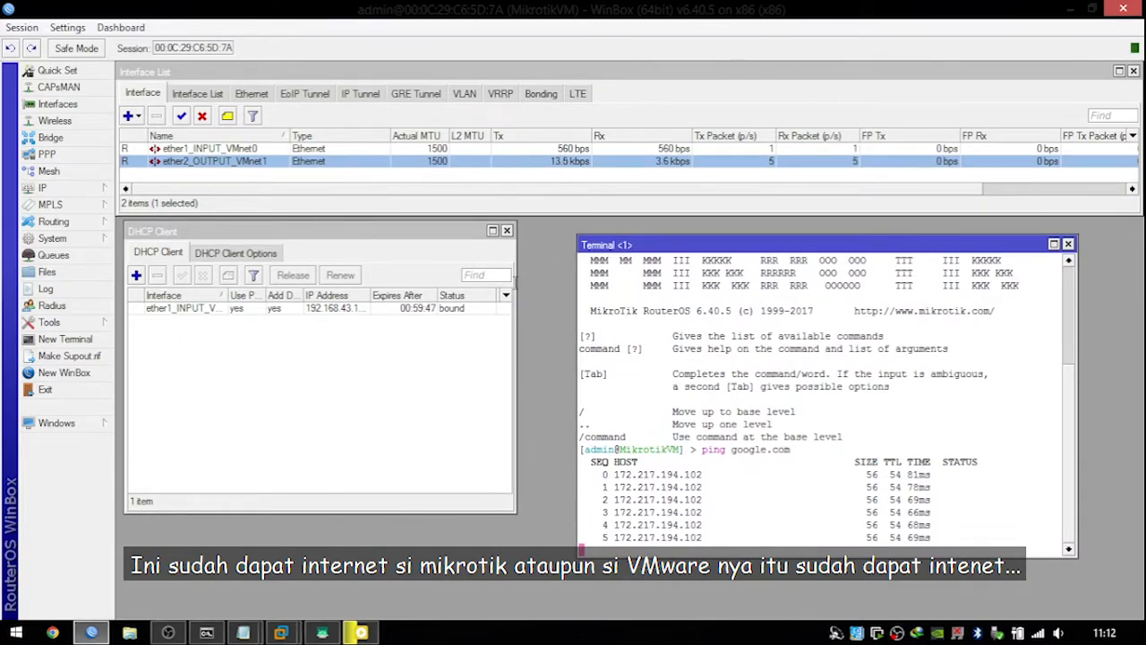
Close Terminal and DHCP Client, and start a new IP address entry of 192.168.10.1/24.
{"action": "left_click", "coordinate": [1069, 244]}
{"action": "left_click", "coordinate": [507, 230]}
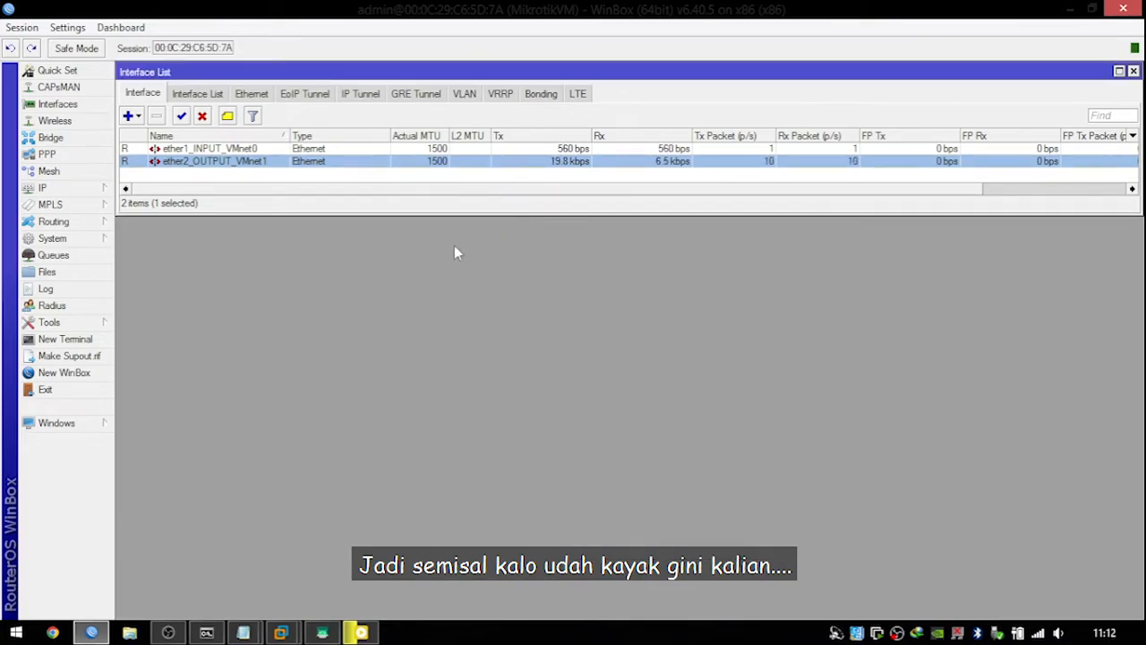
{"action": "left_click", "coordinate": [62, 188]}
{"action": "left_click", "coordinate": [143, 224]}
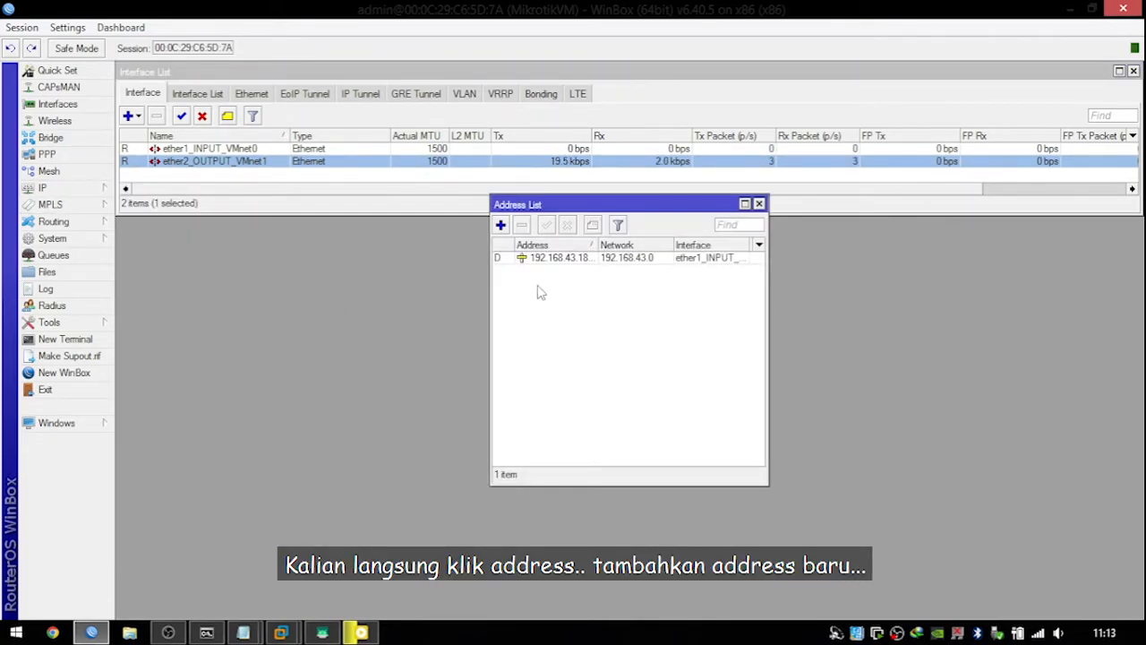
{"action": "left_click", "coordinate": [500, 225]}
{"action": "type", "text": "192.168.1"}
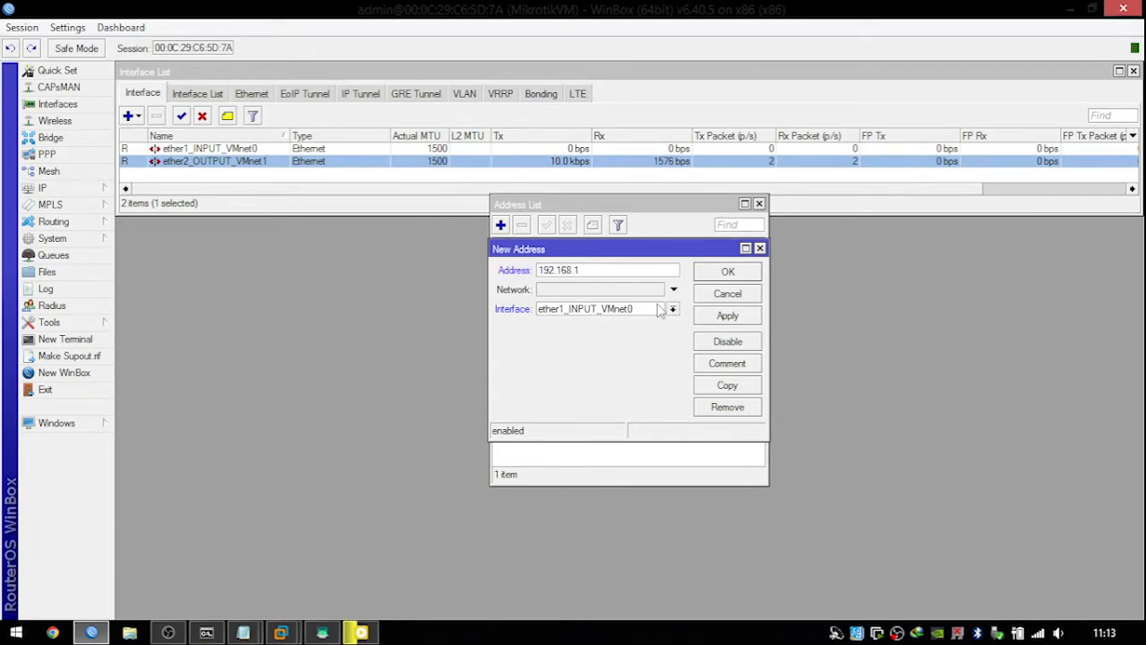
{"action": "type", "text": "0.1"}
{"action": "key", "text": "BackSpace"}
{"action": "type", "text": "/24"}
Assign 192.168.10.1/24 to ether2_OUTPUT_VMnet1, save it, and review the Address List.
{"action": "left_click", "coordinate": [652, 309]}
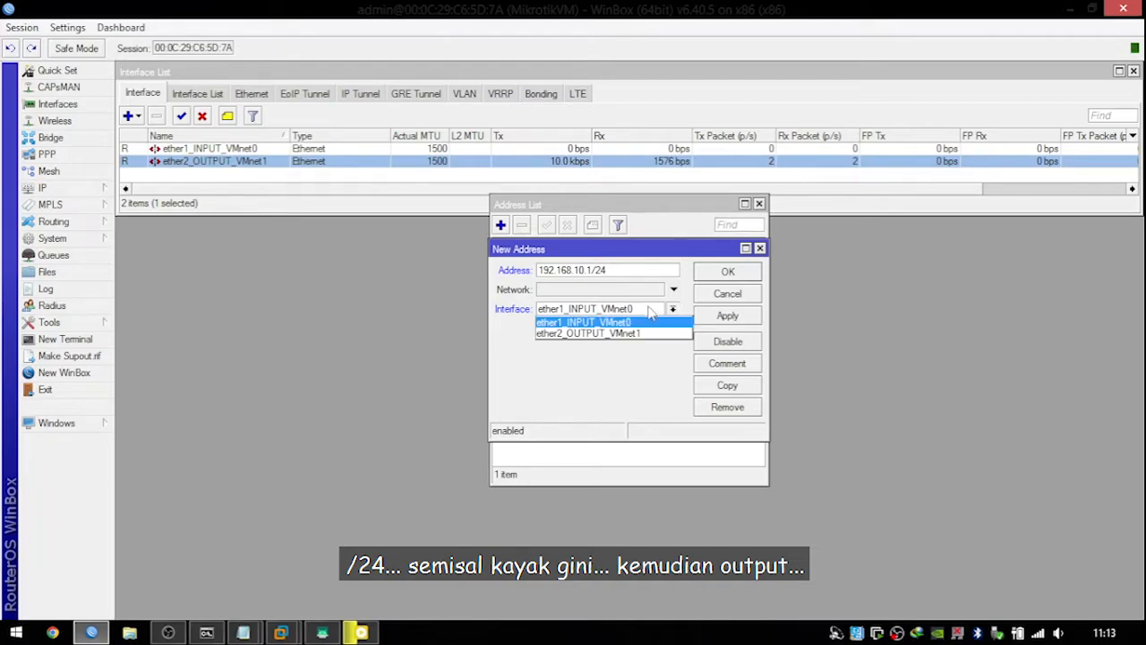
{"action": "left_click", "coordinate": [652, 336]}
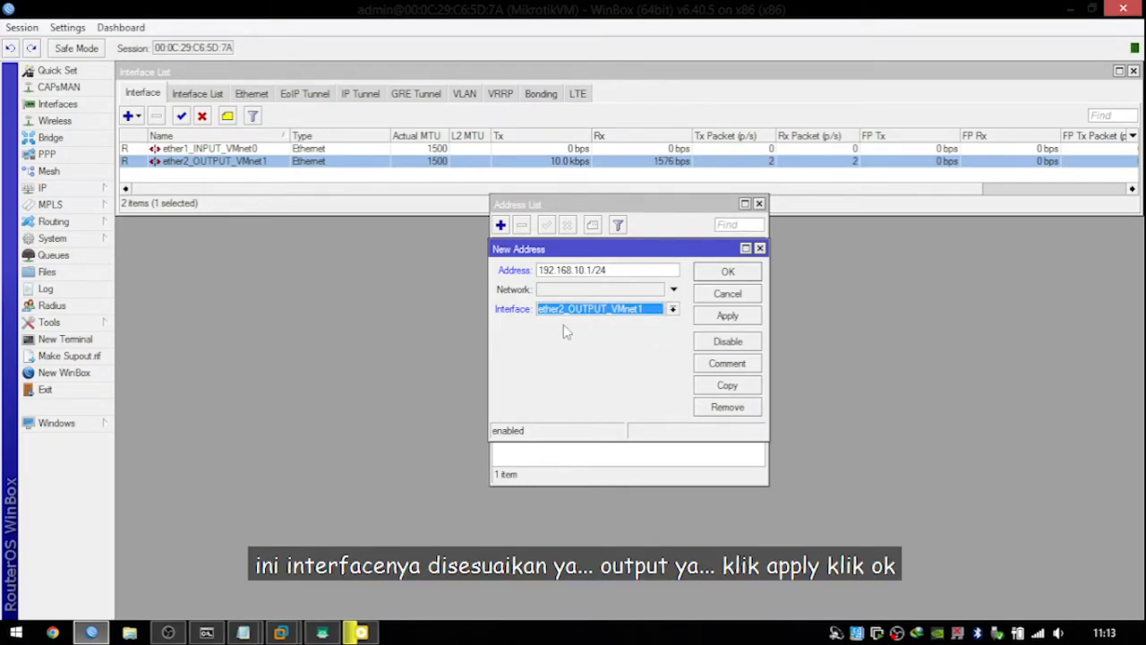
{"action": "left_click", "coordinate": [727, 316]}
{"action": "left_click", "coordinate": [728, 271]}
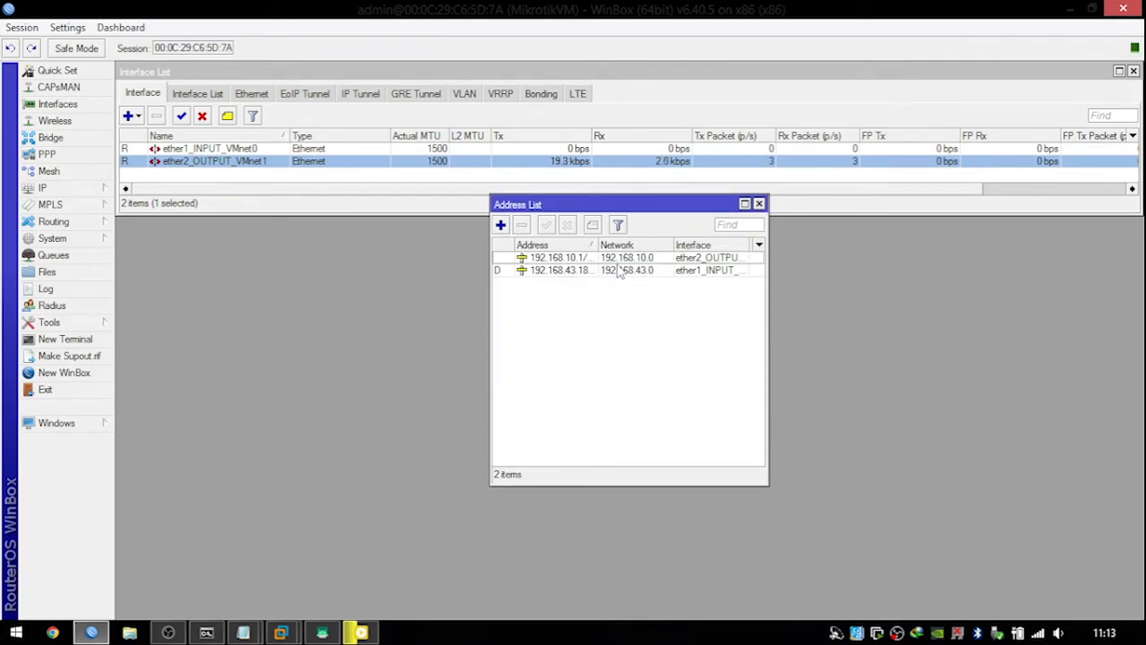
{"action": "left_click", "coordinate": [618, 267]}
{"action": "left_click", "coordinate": [618, 259]}
{"action": "left_click", "coordinate": [619, 271]}
{"action": "left_click", "coordinate": [626, 315]}
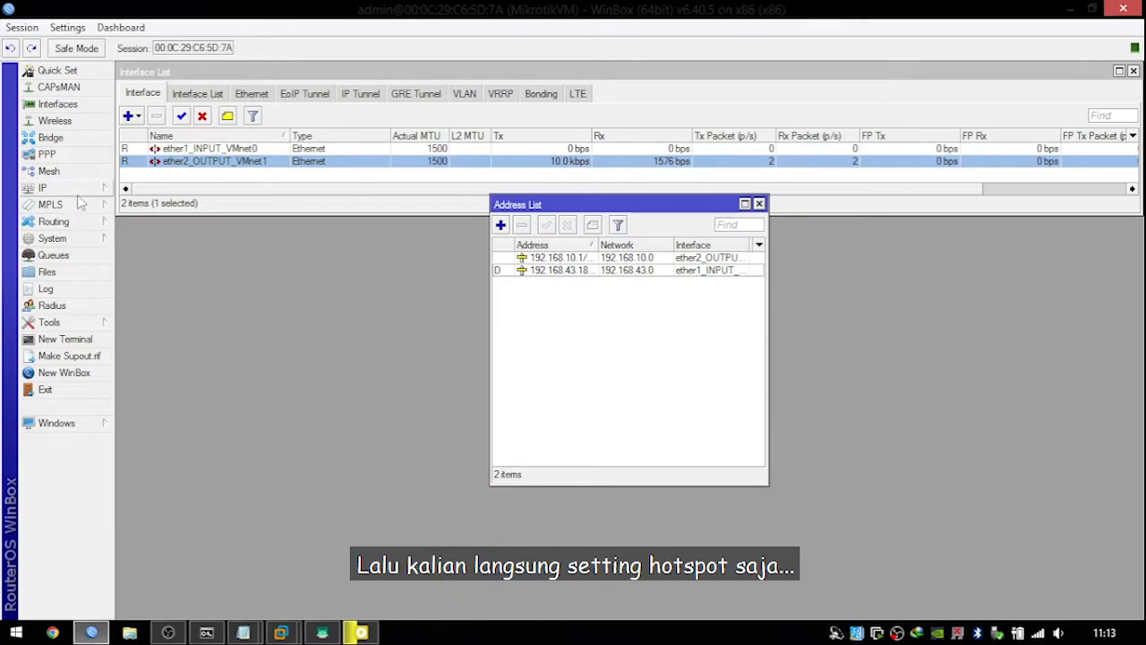
Run Hotspot Setup on ether2_OUTPUT_VMnet1, accepting the default address, pool, certificate and SMTP settings.
{"action": "left_click", "coordinate": [45, 188]}
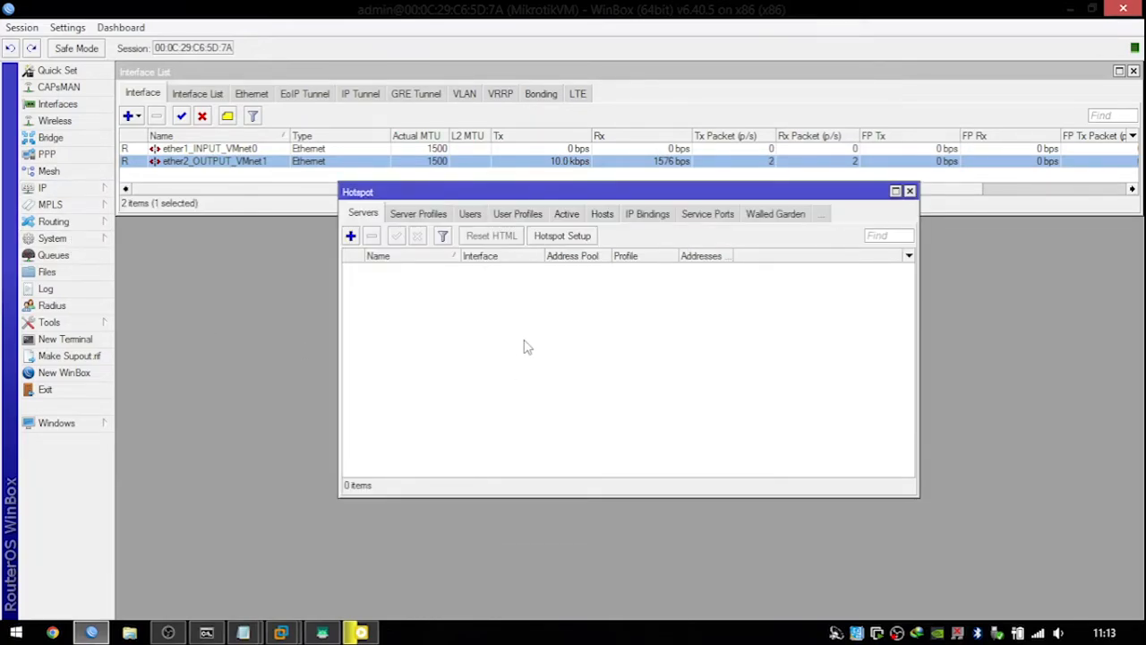
{"action": "left_click", "coordinate": [560, 235]}
{"action": "left_click", "coordinate": [681, 330]}
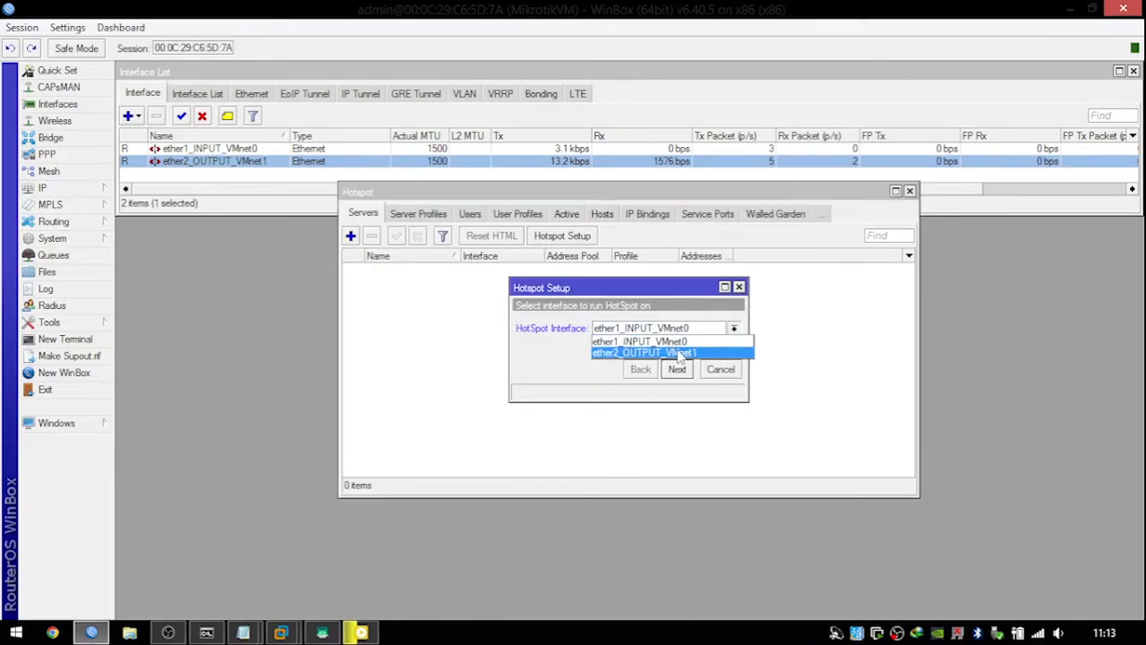
{"action": "left_click", "coordinate": [667, 351]}
{"action": "left_click", "coordinate": [677, 369]}
{"action": "left_click", "coordinate": [677, 369]}
{"action": "left_click", "coordinate": [677, 369]}
{"action": "left_click", "coordinate": [677, 369]}
{"action": "left_click", "coordinate": [677, 369]}
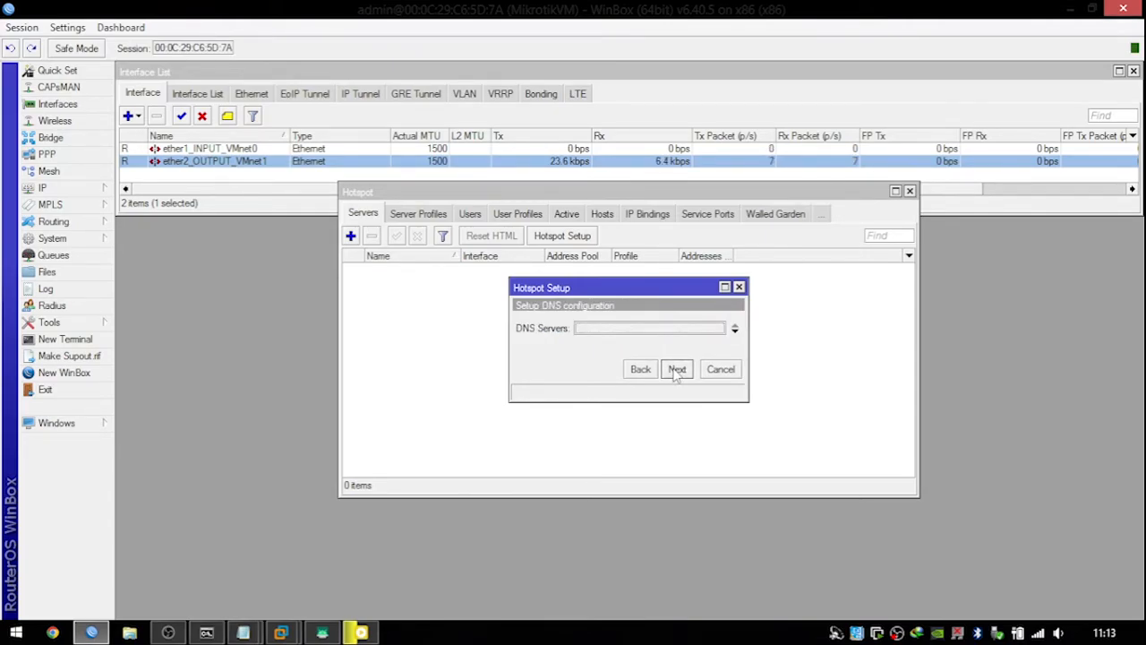
Enter DNS server 8.8.8.8 plus a second server, and DNS name mikrotiktestvm.net.
{"action": "type", "text": "8.8.8.8"}
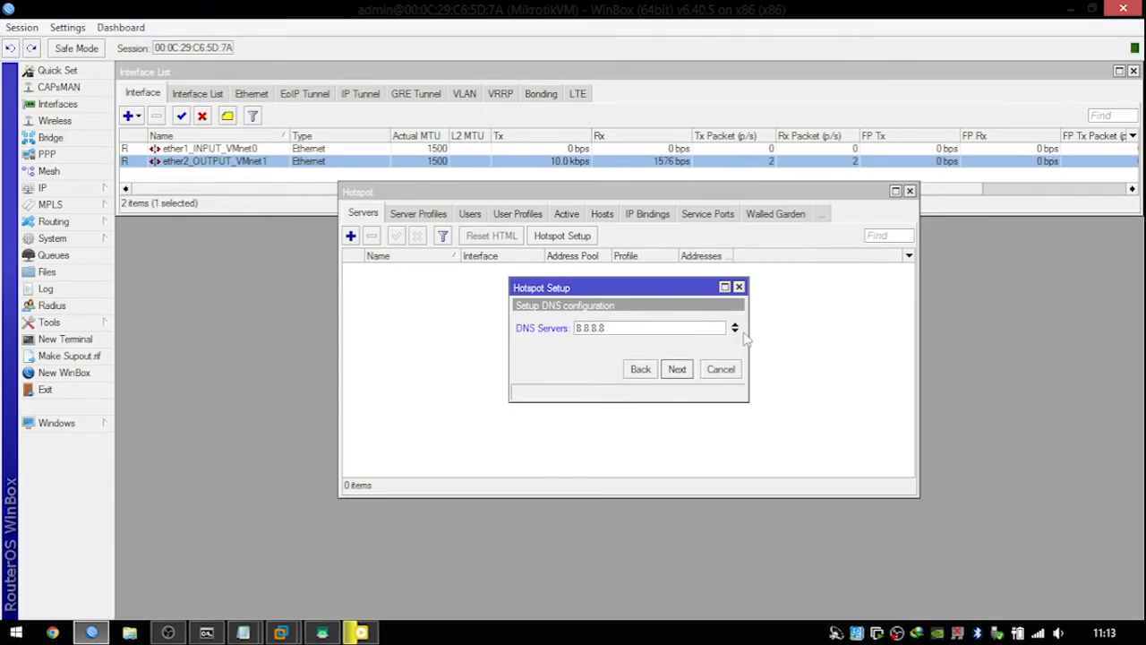
{"action": "left_click", "coordinate": [735, 332]}
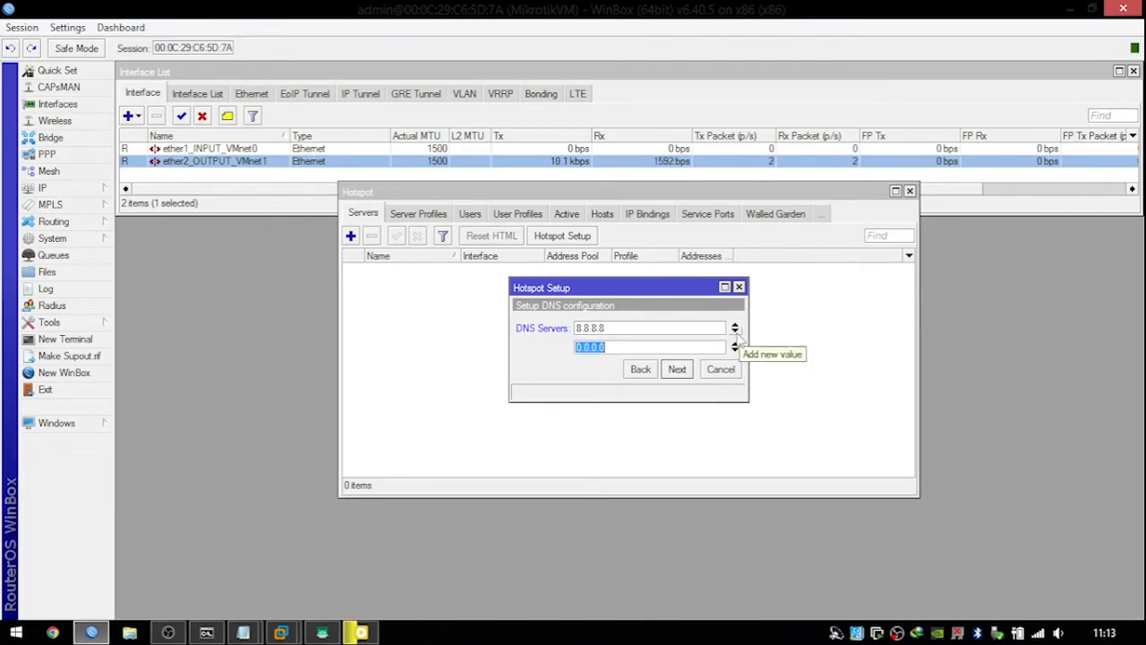
{"action": "type", "text": "8.4.8"}
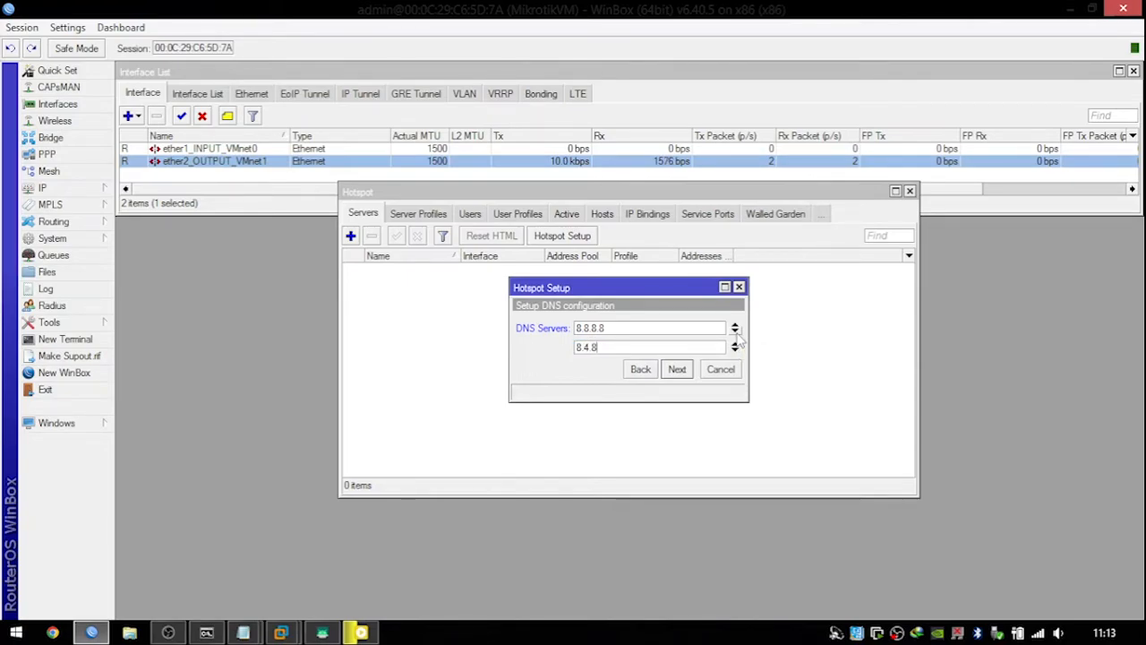
{"action": "type", "text": "1.1.1.1"}
{"action": "left_click", "coordinate": [689, 370]}
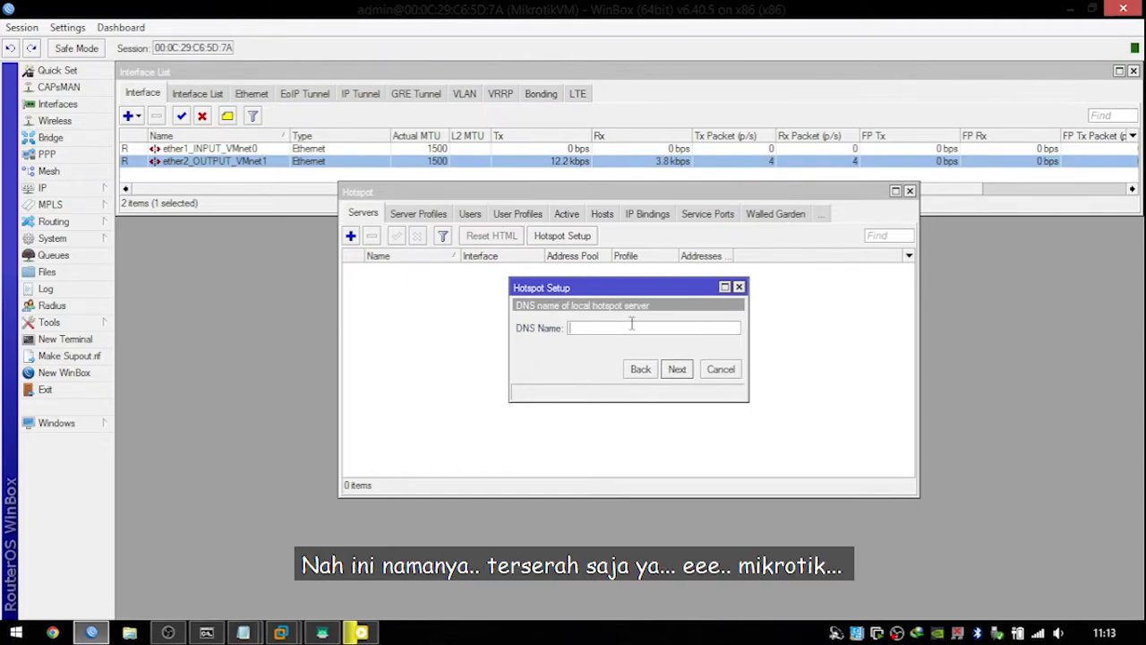
{"action": "type", "text": "mikrotiktes"}
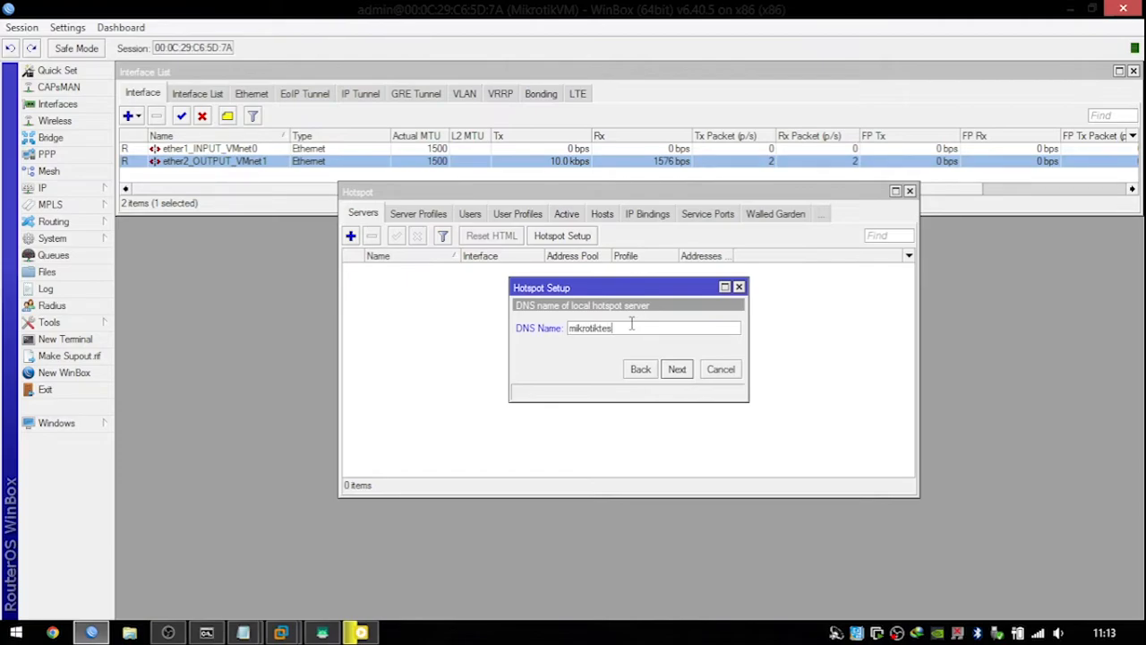
{"action": "type", "text": "tvm"}
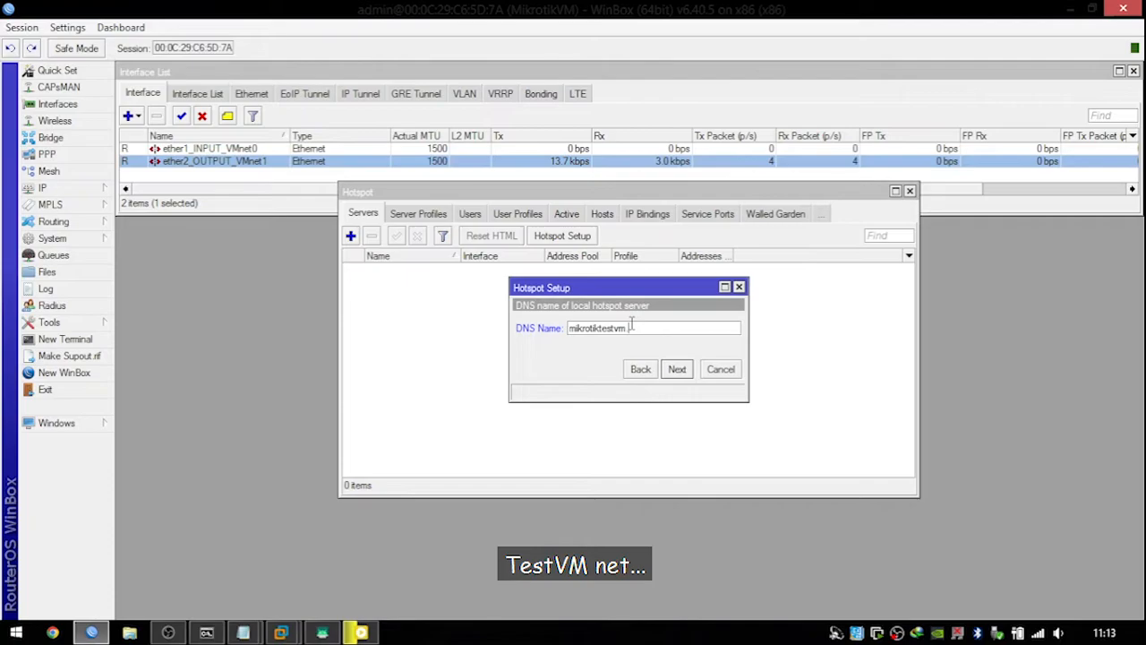
{"action": "type", "text": ".net"}
Create the local hotspot user with its password and finish the wizard.
{"action": "left_click", "coordinate": [676, 369]}
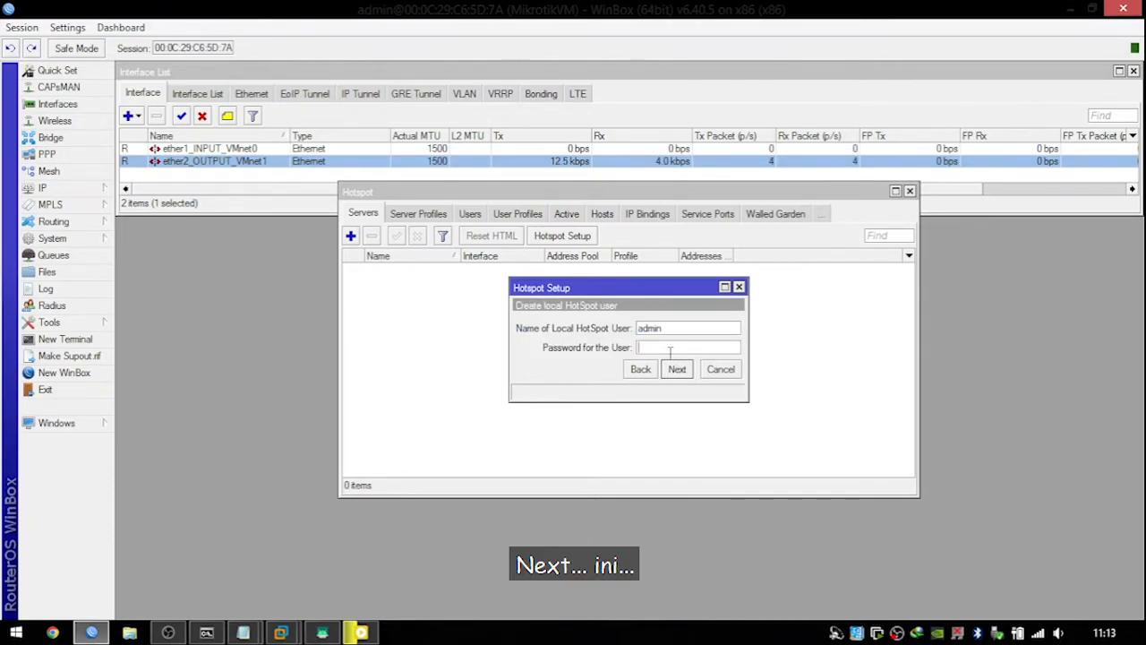
{"action": "left_click", "coordinate": [670, 347]}
{"action": "type", "text": "admin"}
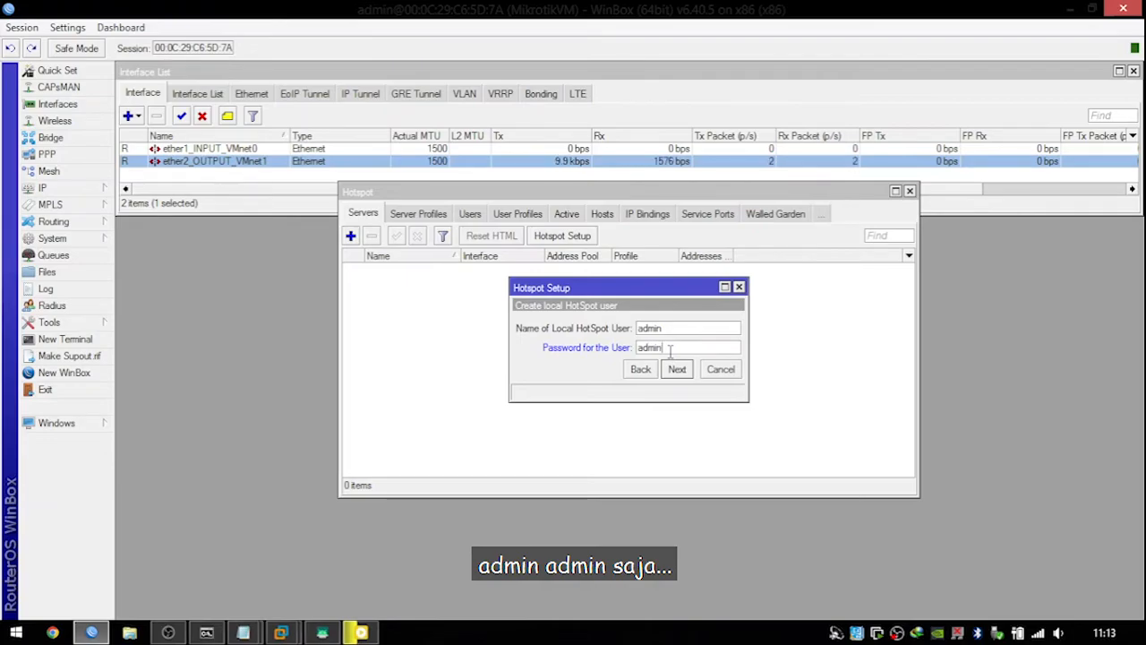
{"action": "left_click", "coordinate": [677, 369]}
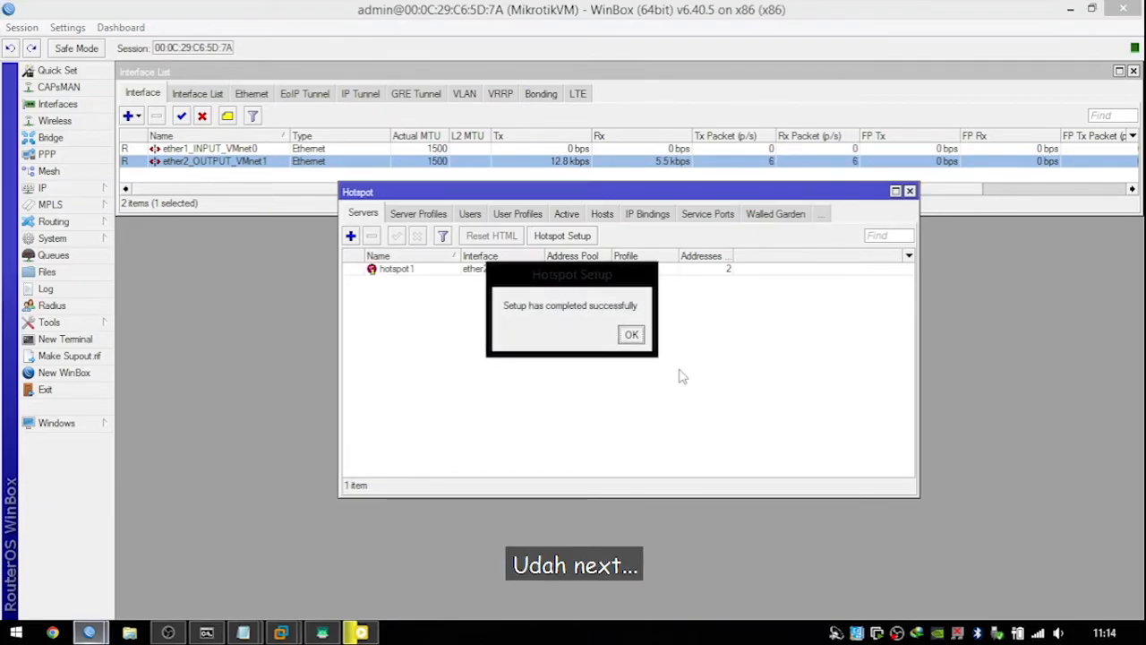
Set hotspot1's Addresses Per MAC to 1 and save it.
{"action": "left_click", "coordinate": [631, 334]}
{"action": "double_click", "coordinate": [620, 269]}
{"action": "left_click", "coordinate": [660, 387]}
{"action": "key", "text": "BackSpace"}
{"action": "type", "text": "1"}
{"action": "left_click", "coordinate": [750, 291]}
{"action": "left_click", "coordinate": [750, 247]}
Arrange the Hotspot and Address List windows side by side.
{"action": "left_click", "coordinate": [604, 372]}
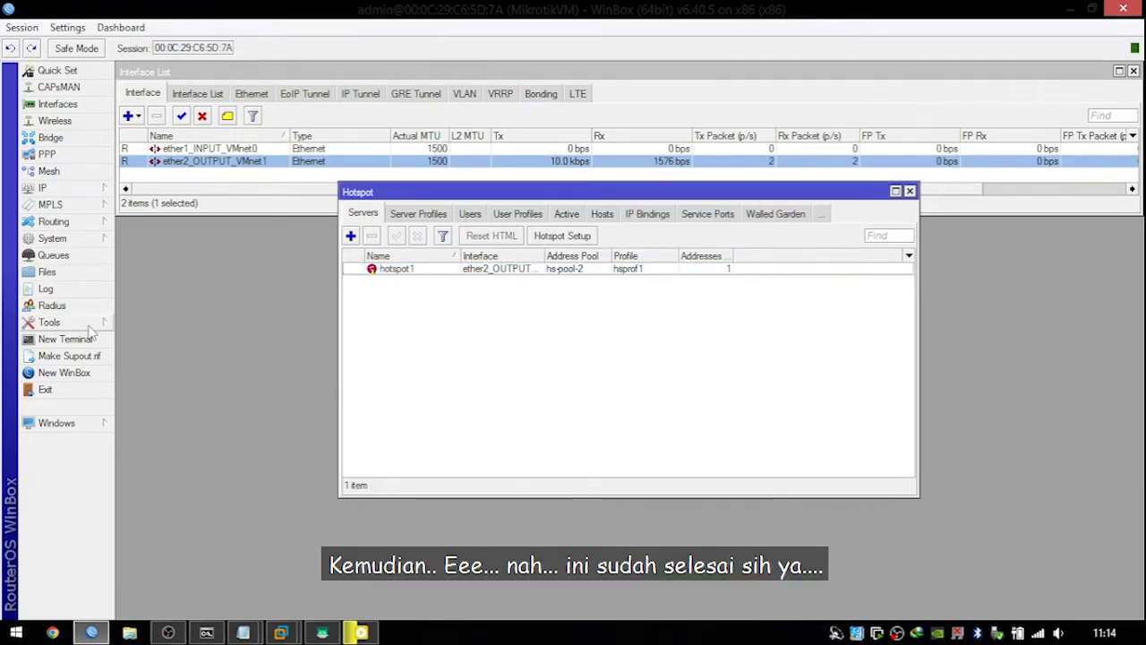
{"action": "left_click_drag", "start_coordinate": [435, 192], "coordinate": [246, 236]}
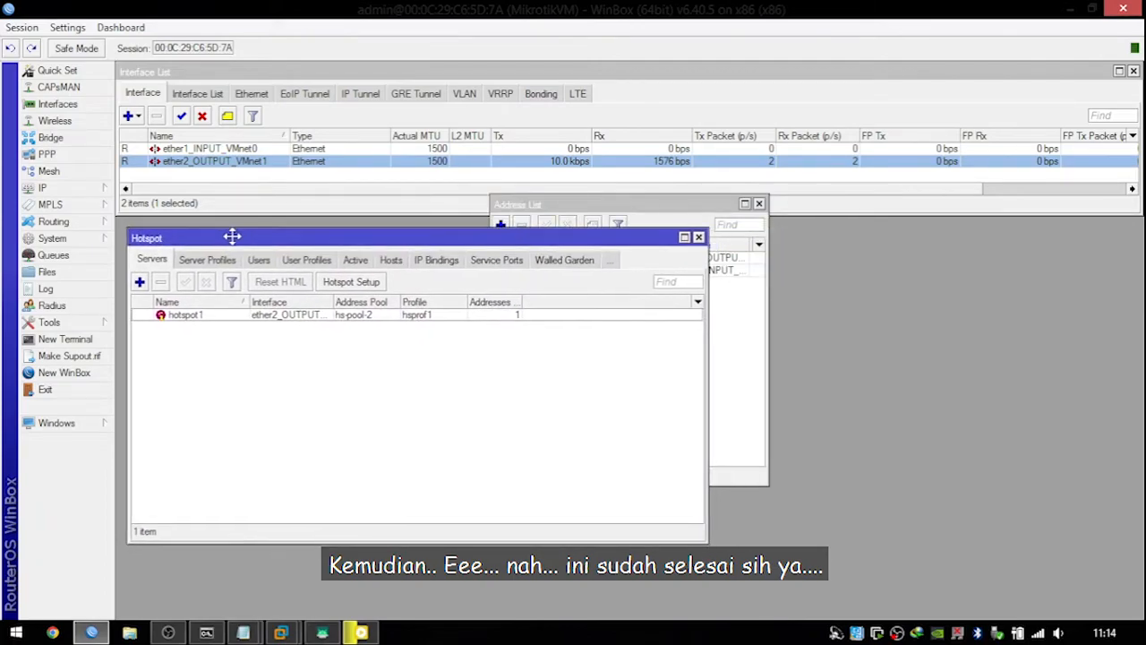
{"action": "left_click_drag", "start_coordinate": [544, 203], "coordinate": [849, 253]}
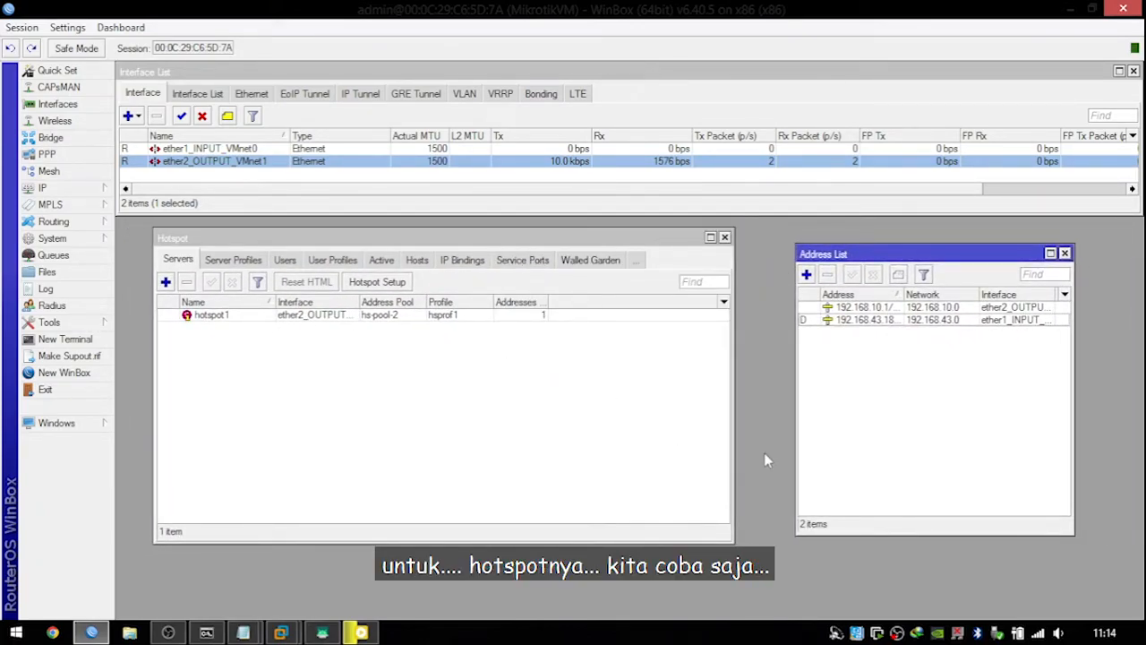
Close the stray Chrome window and open the mirrored phone's Wi-Fi settings to join TP-LINK_AP_D188.
{"action": "left_click", "coordinate": [322, 632]}
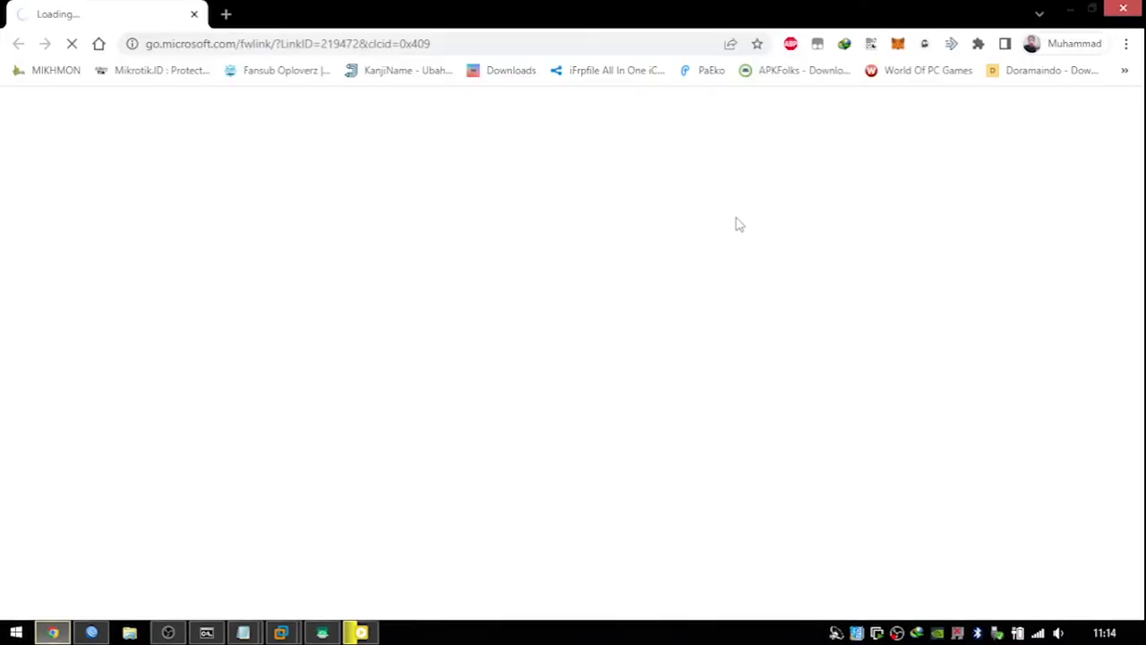
{"action": "left_click", "coordinate": [1113, 8]}
{"action": "left_click_drag", "start_coordinate": [609, 32], "coordinate": [986, 39]}
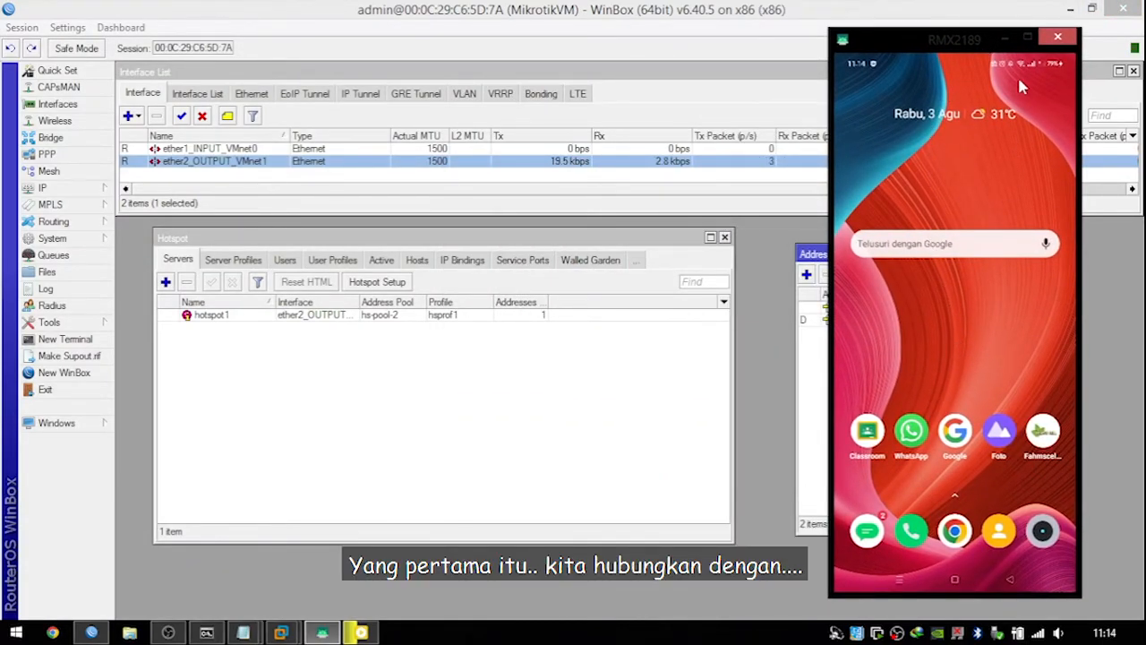
{"action": "left_click_drag", "start_coordinate": [1021, 188], "coordinate": [1018, 287]}
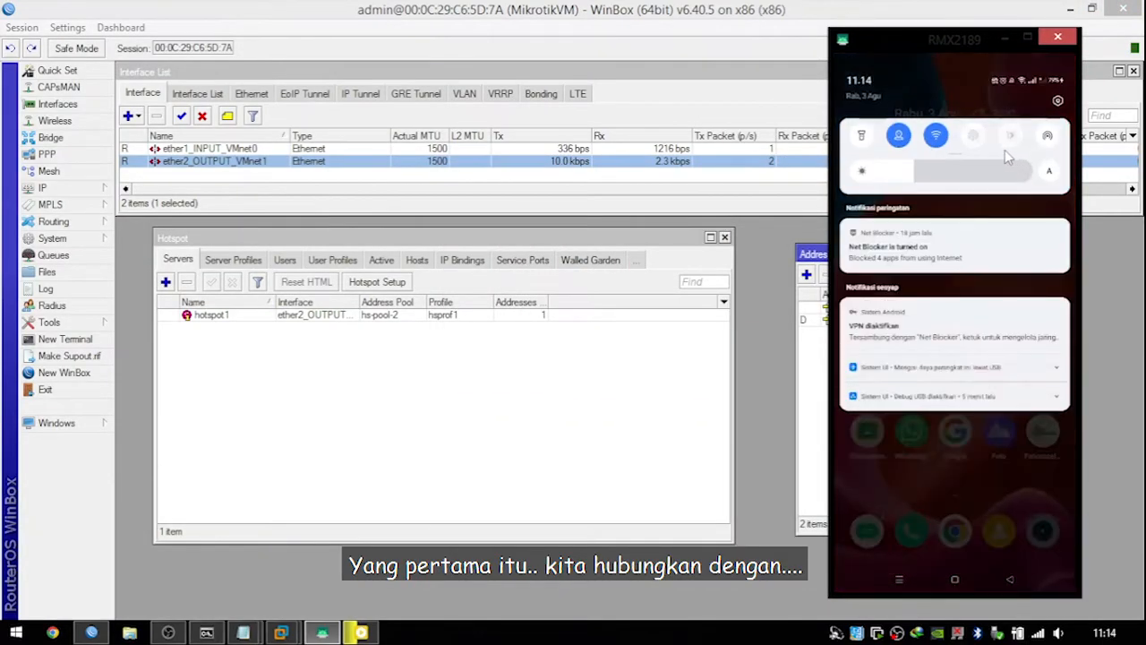
{"action": "left_click", "coordinate": [937, 139]}
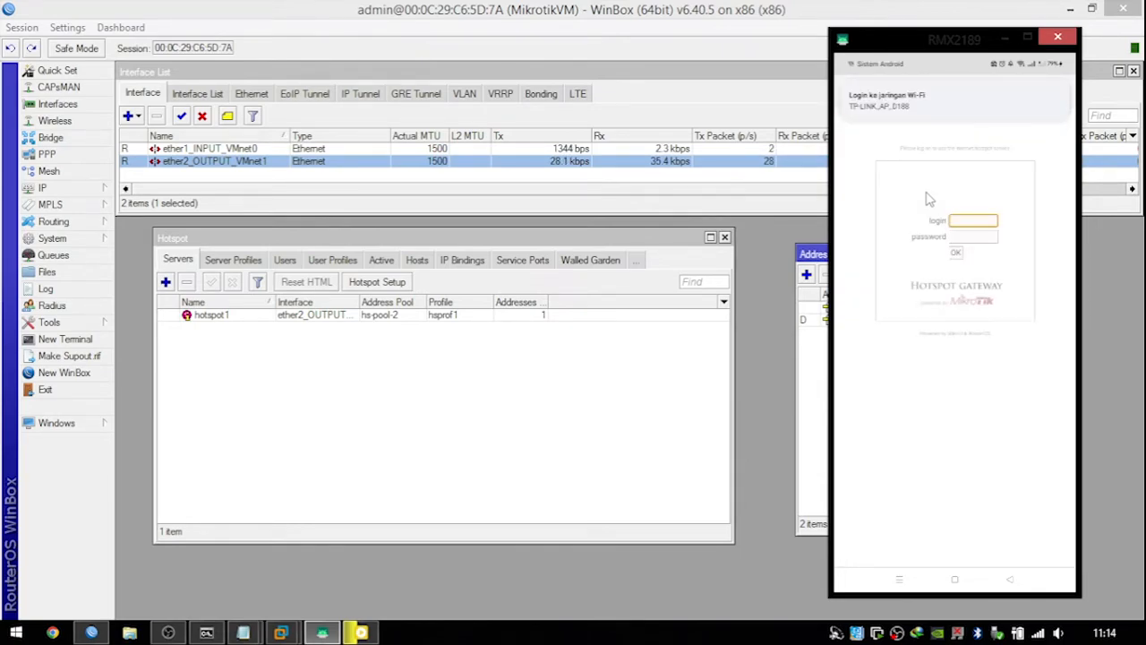
Switch between the hotspot page's login and password fields and reposition the phone mirror.
{"action": "left_click", "coordinate": [979, 226]}
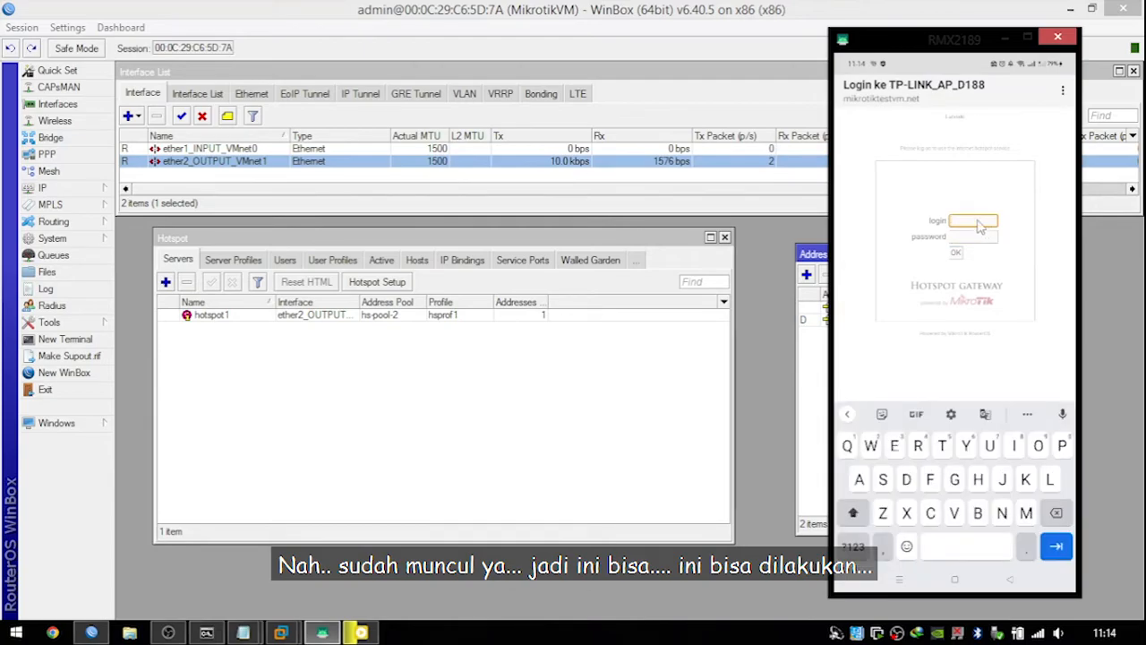
{"action": "left_click", "coordinate": [972, 234]}
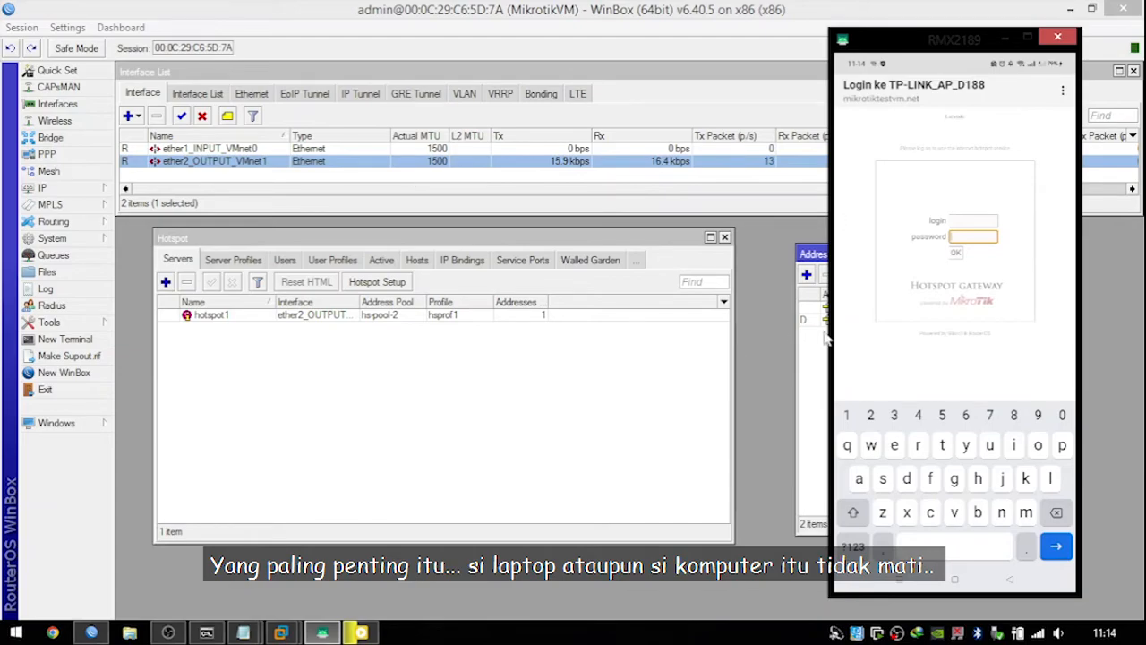
{"action": "left_click", "coordinate": [974, 220]}
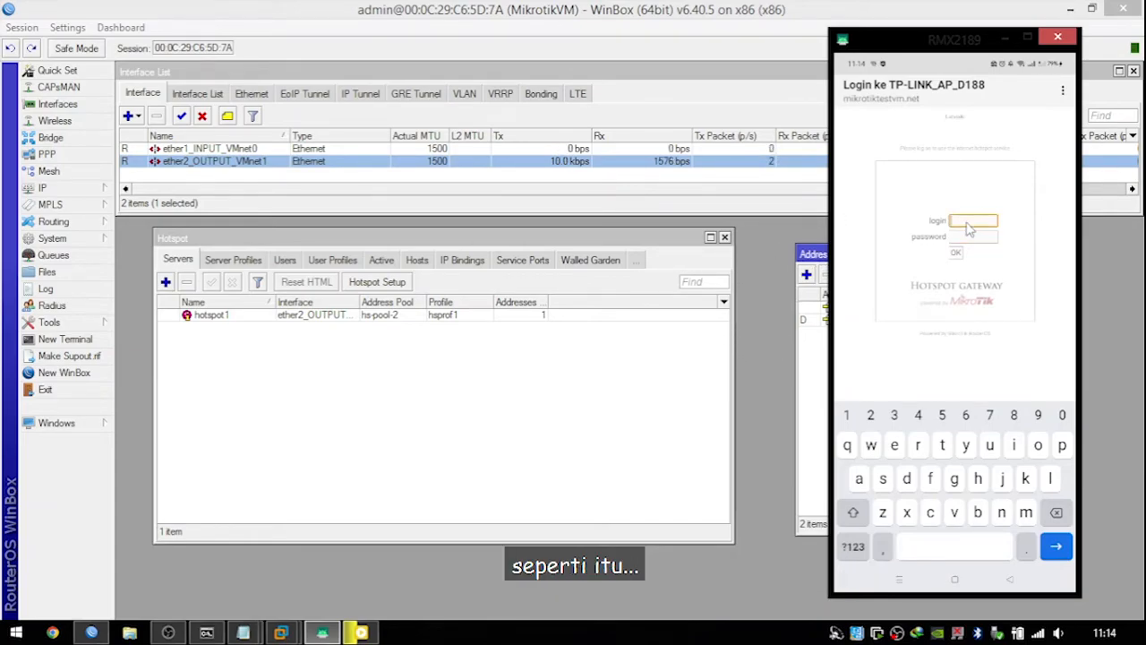
{"action": "left_click", "coordinate": [974, 236]}
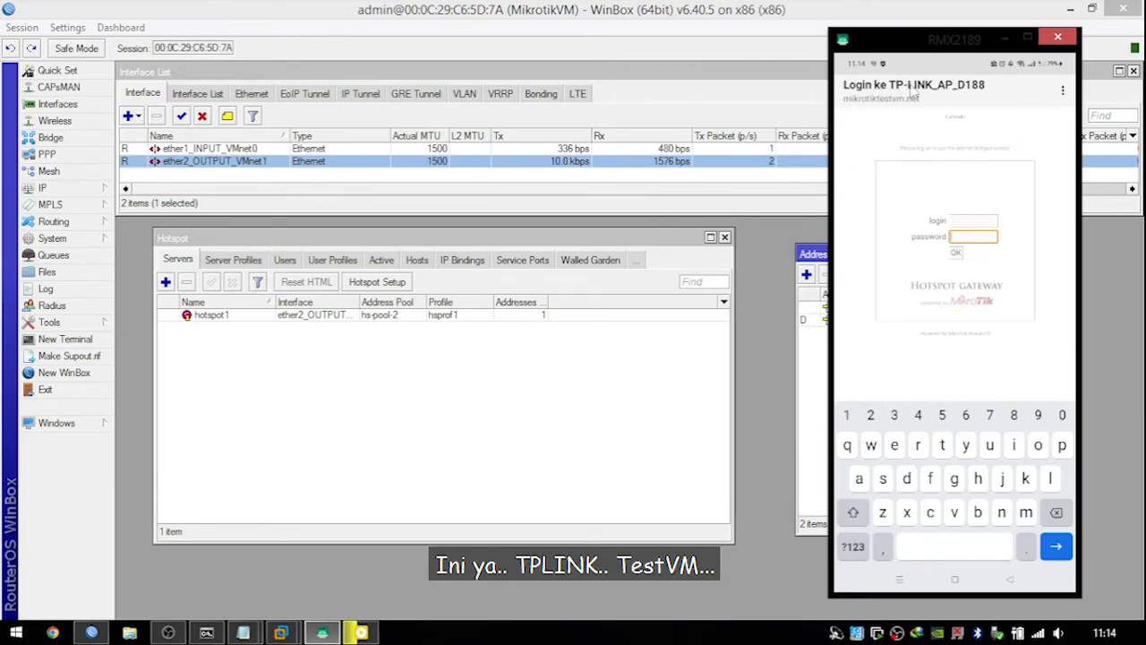
{"action": "left_click", "coordinate": [977, 222]}
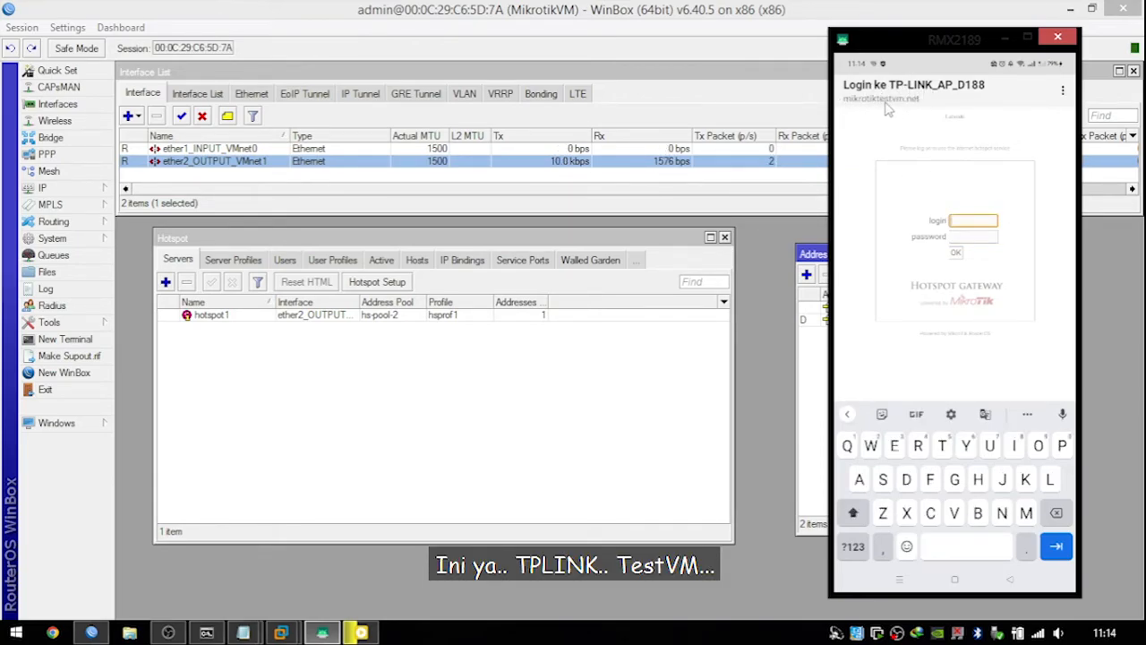
{"action": "left_click", "coordinate": [972, 237]}
{"action": "left_click_drag", "start_coordinate": [912, 45], "coordinate": [673, 24]}
Enter the hotspot username and password, submit the login, and show WinBox's active sessions.
{"action": "left_click", "coordinate": [740, 195]}
{"action": "type", "text": "admin"}
{"action": "key", "text": "Tab"}
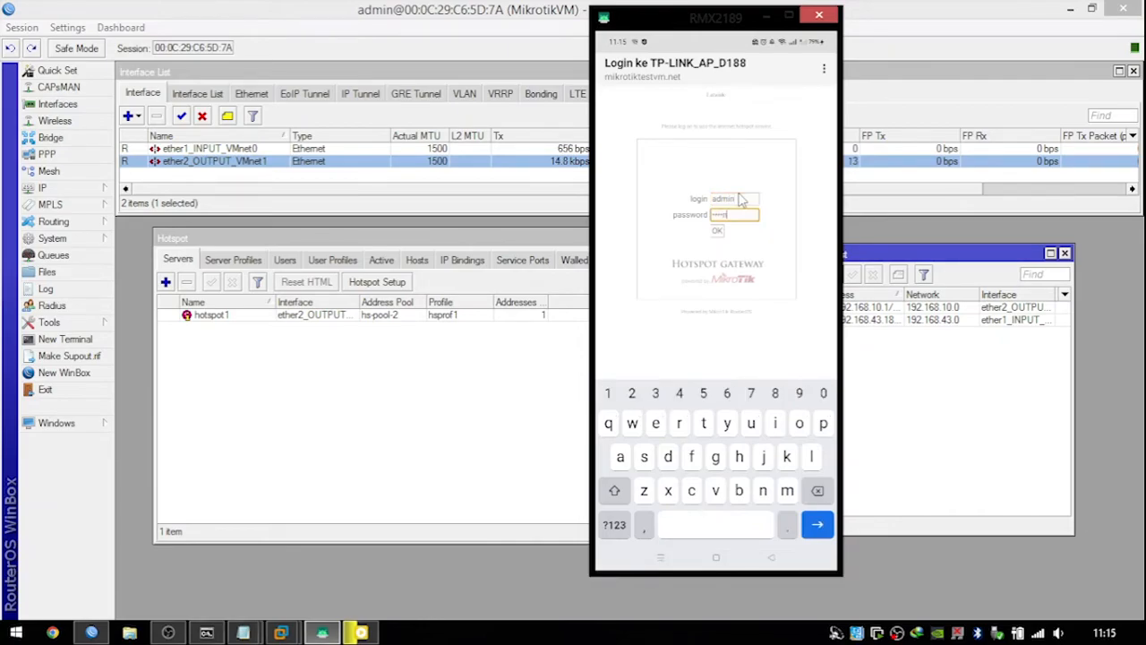
{"action": "key", "text": "Return"}
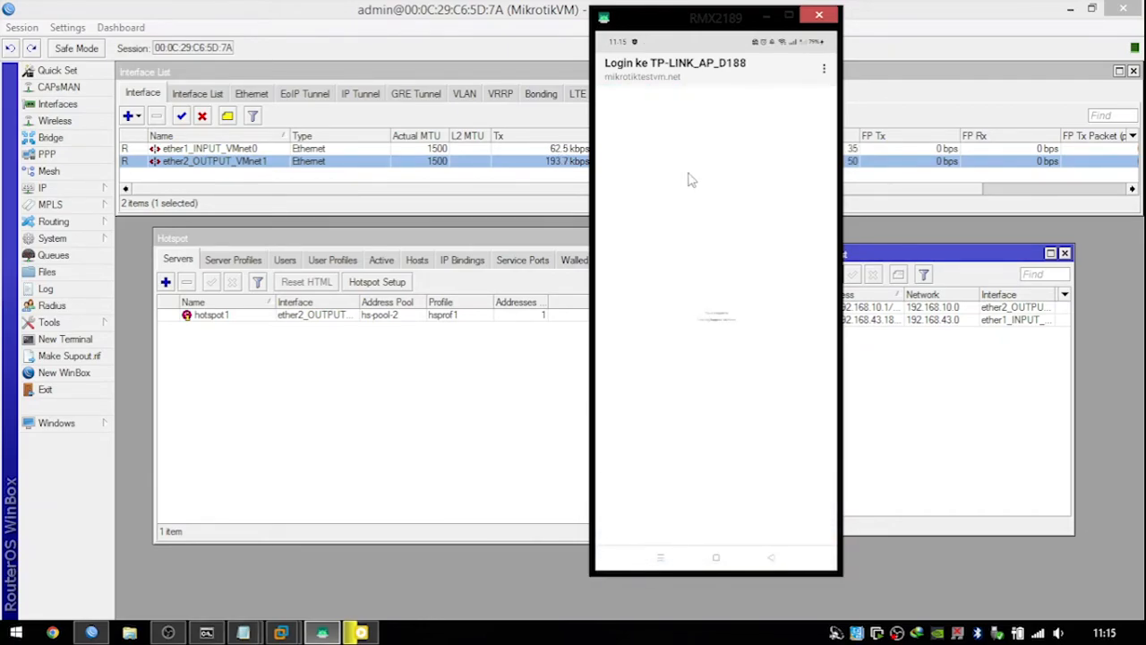
{"action": "left_click", "coordinate": [382, 260]}
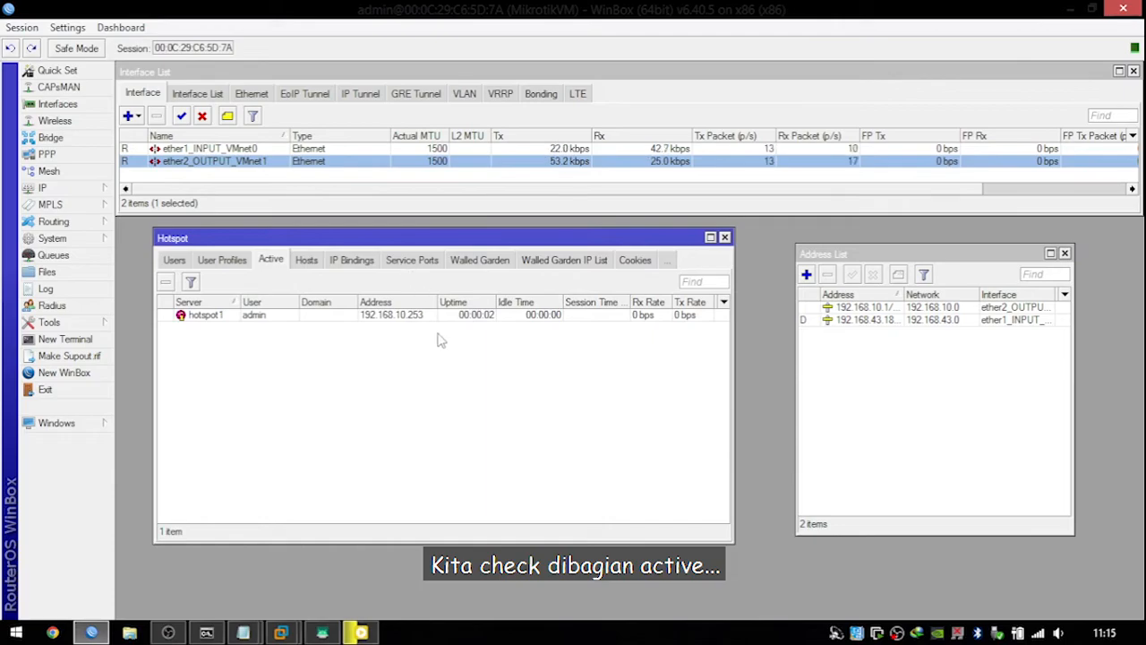
Select the phone's 192.168.10.253 active session, then open a new Google tab in the phone's Chrome.
{"action": "left_click", "coordinate": [358, 317]}
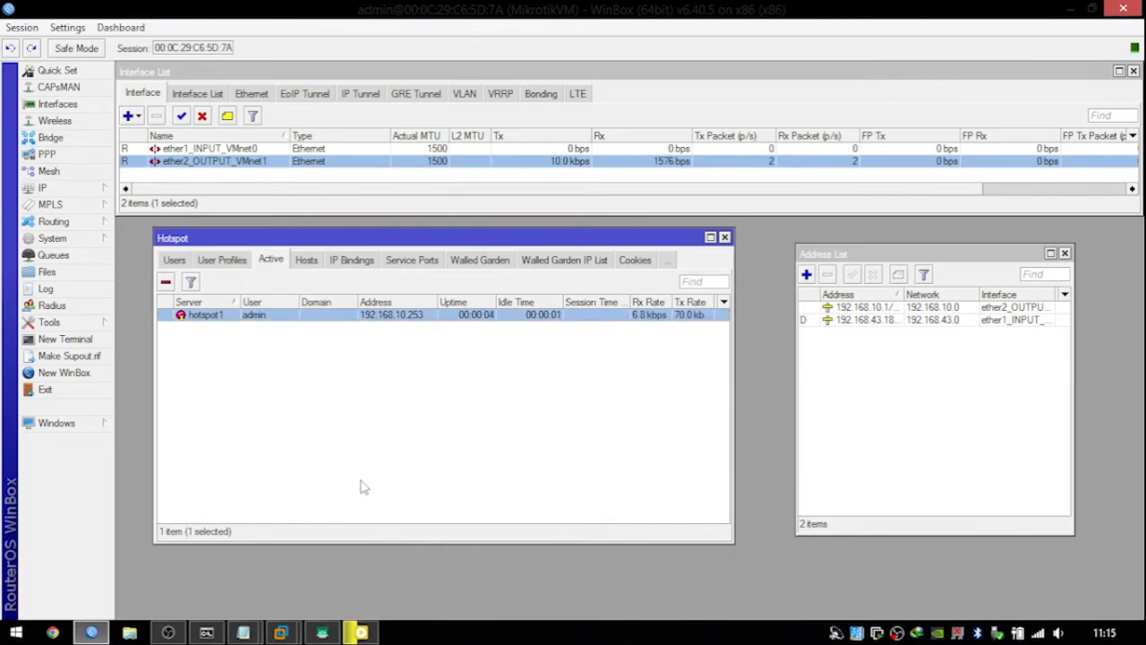
{"action": "left_click", "coordinate": [321, 633]}
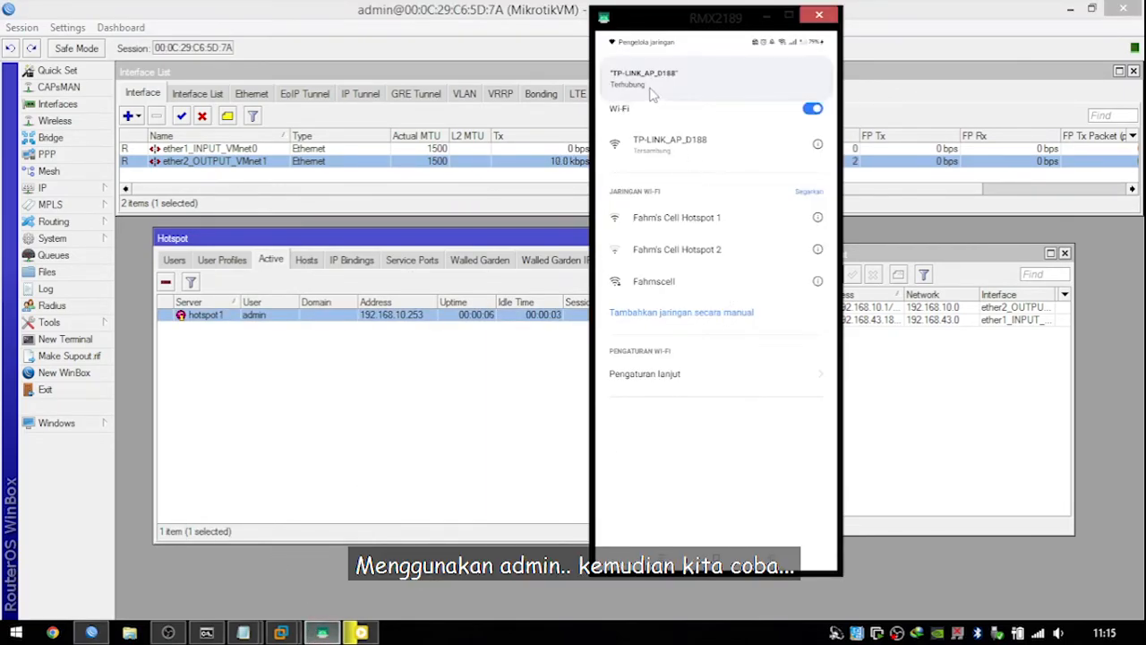
{"action": "left_click_drag", "start_coordinate": [651, 88], "coordinate": [652, 64]}
{"action": "right_click", "coordinate": [758, 170]}
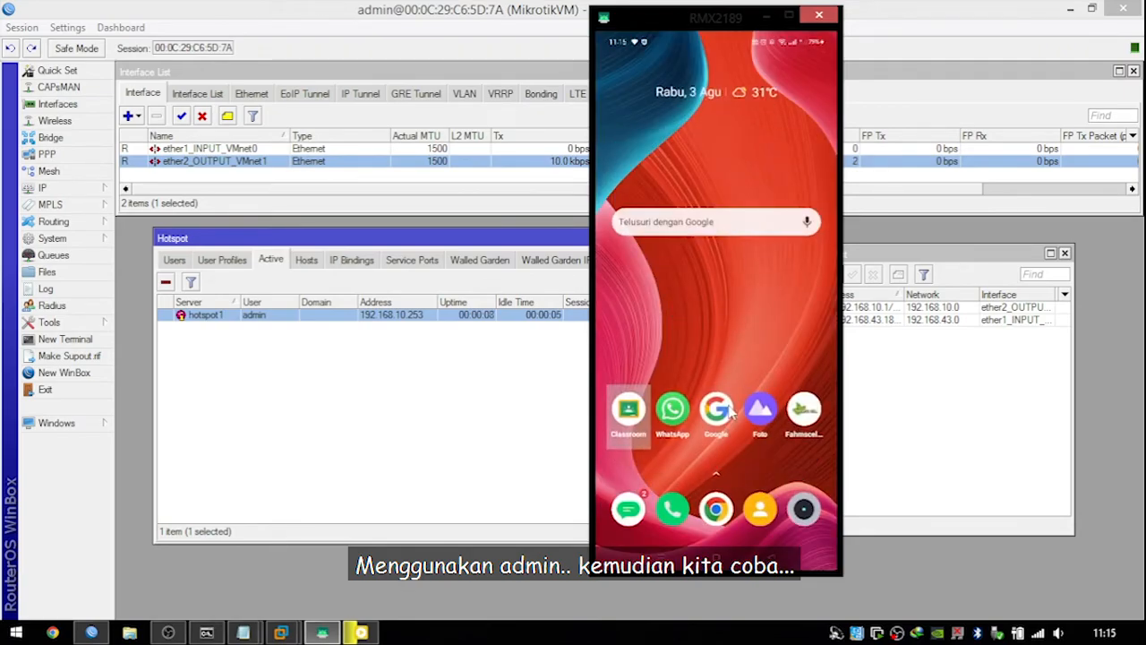
{"action": "left_click", "coordinate": [721, 506]}
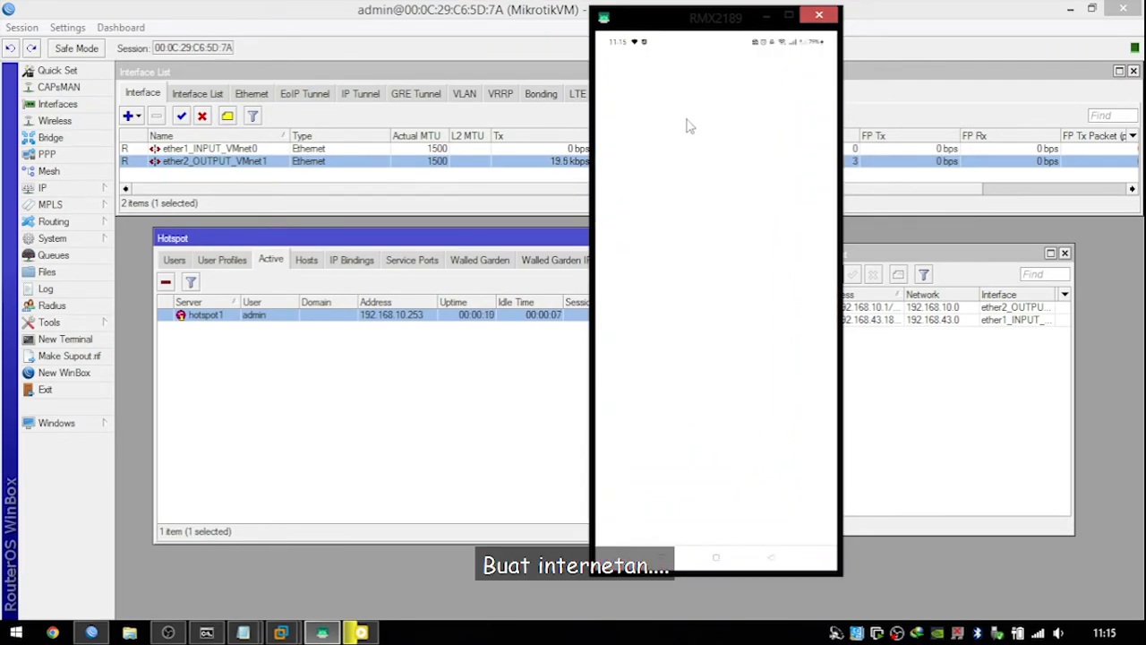
{"action": "left_click_drag", "start_coordinate": [681, 31], "coordinate": [902, 30]}
{"action": "left_click", "coordinate": [878, 77]}
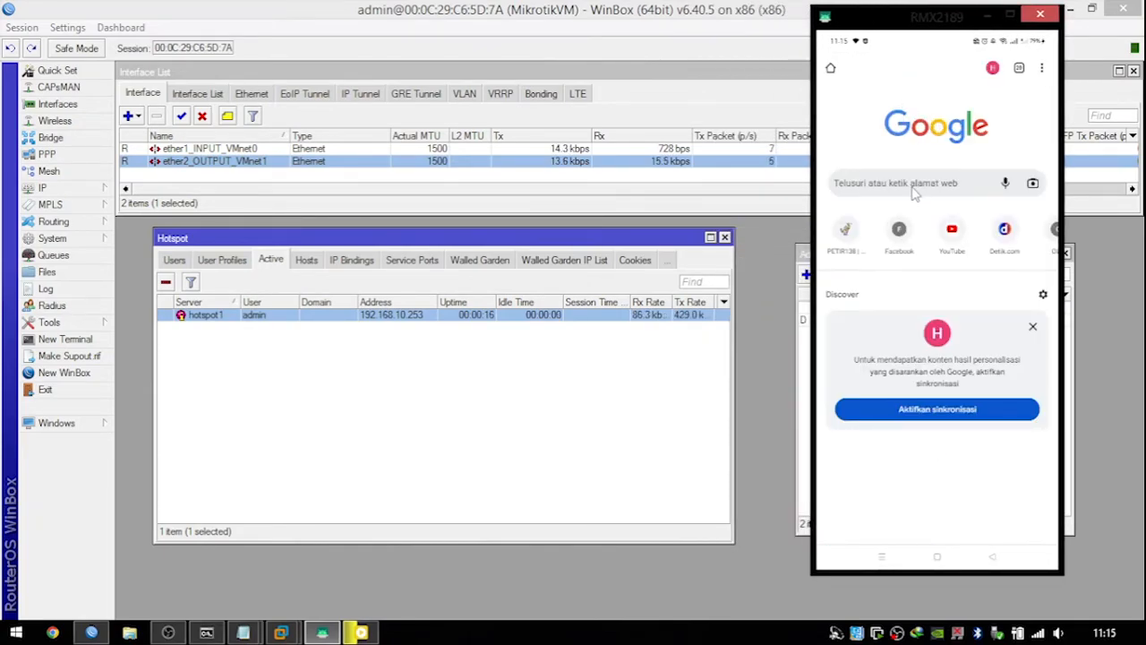
Load google.com in the phone's Chrome through the hotspot.
{"action": "left_click", "coordinate": [921, 183]}
{"action": "type", "text": "google.com"}
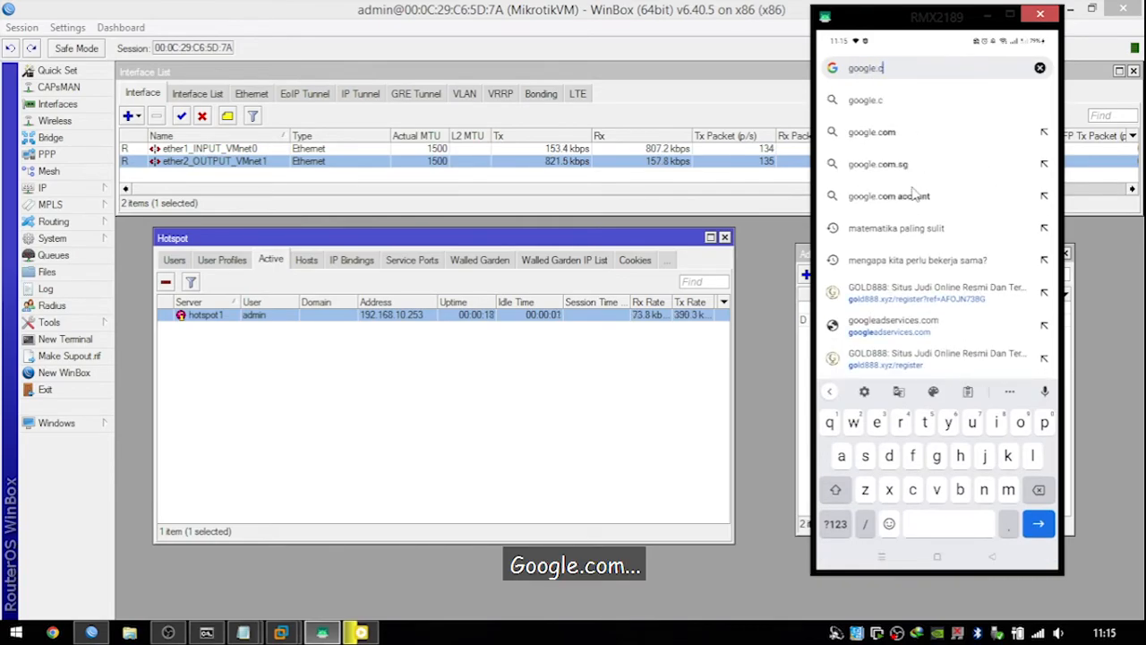
{"action": "key", "text": "Return"}
Search Google for 'speed' and open the Speedtest.net result.
{"action": "left_click", "coordinate": [917, 211]}
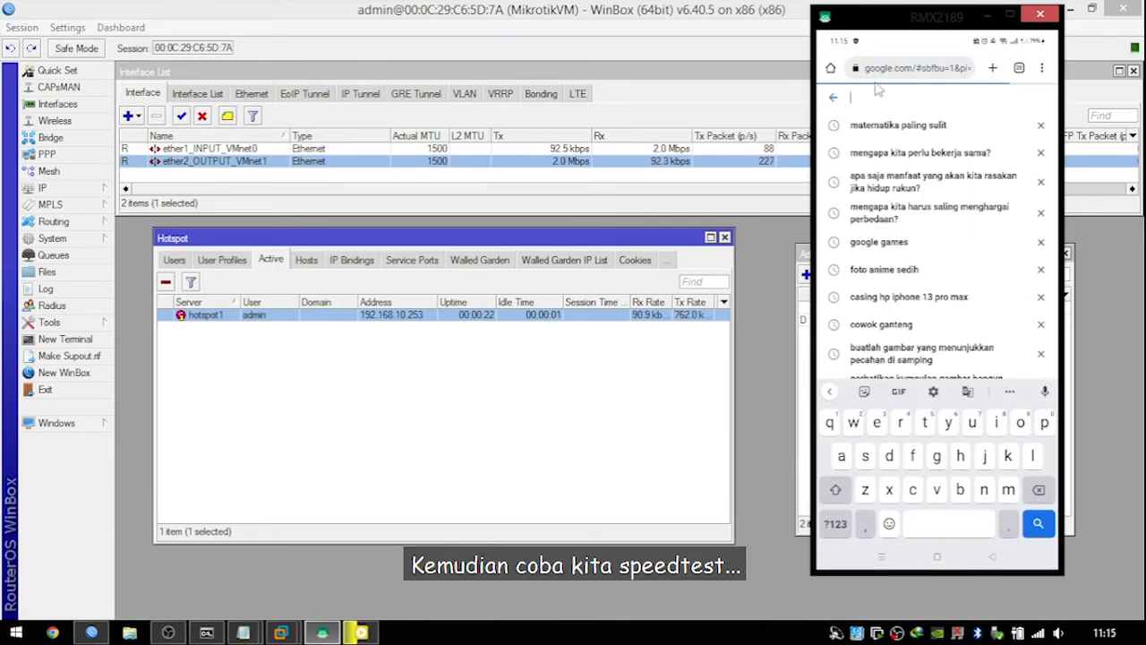
{"action": "type", "text": "sped"}
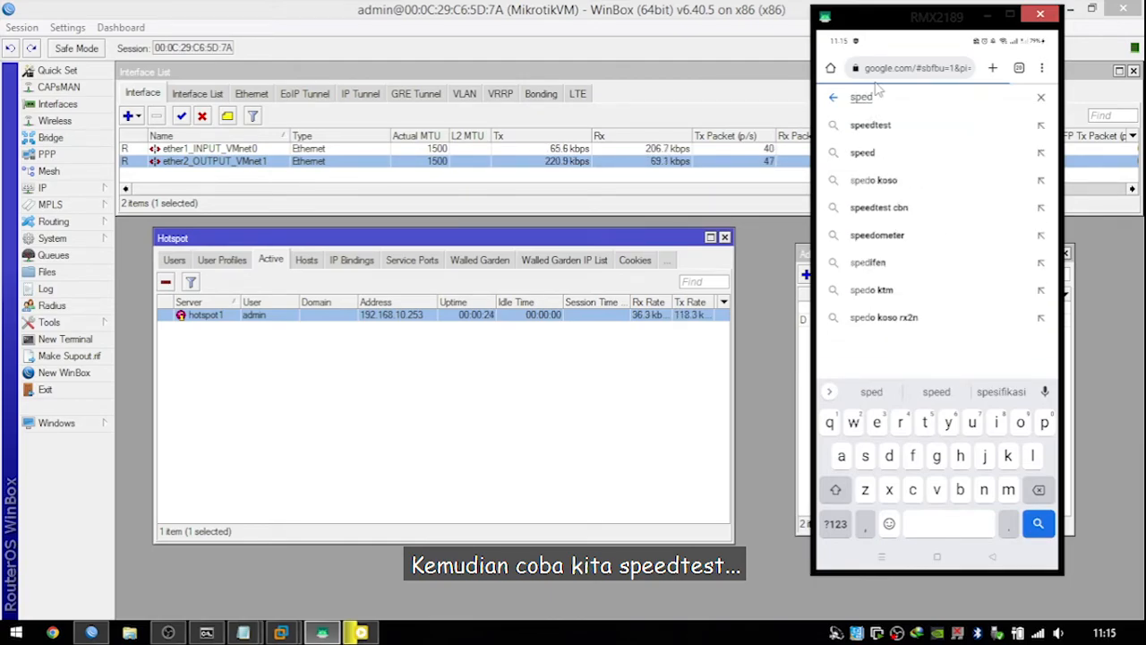
{"action": "key", "text": "Return"}
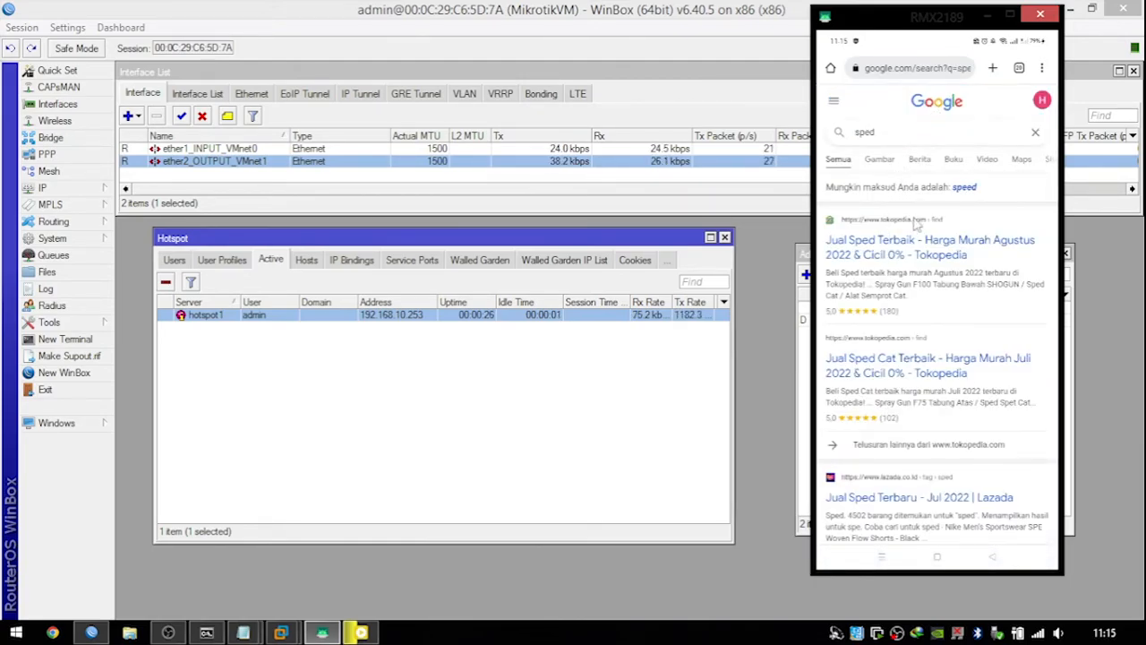
{"action": "left_click", "coordinate": [960, 187]}
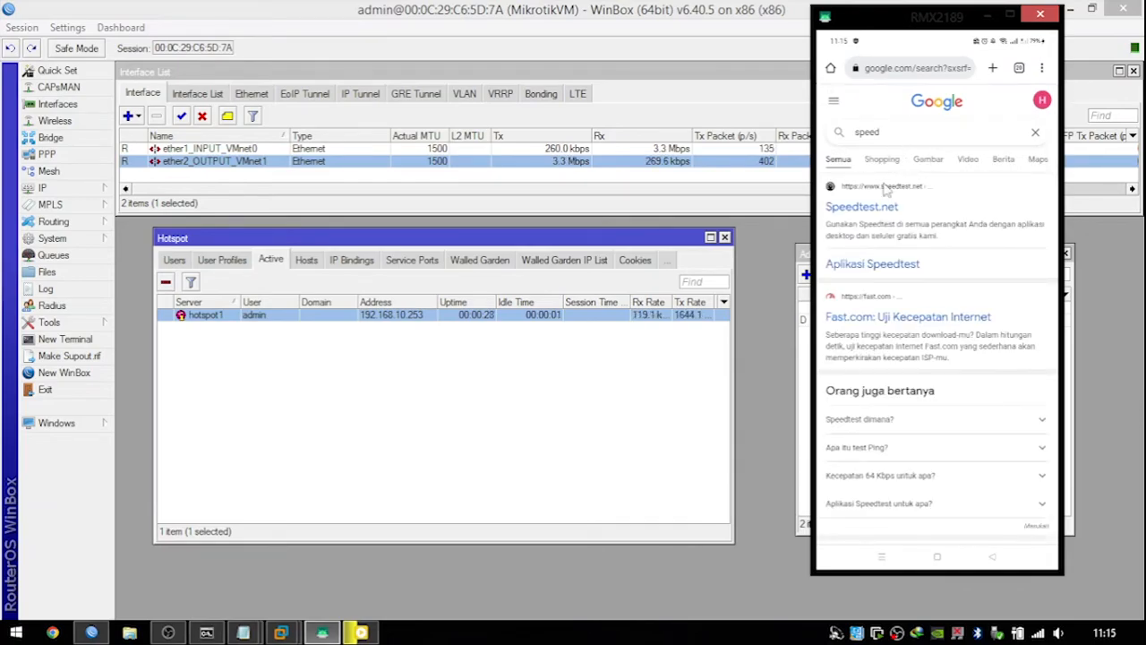
{"action": "left_click", "coordinate": [881, 213]}
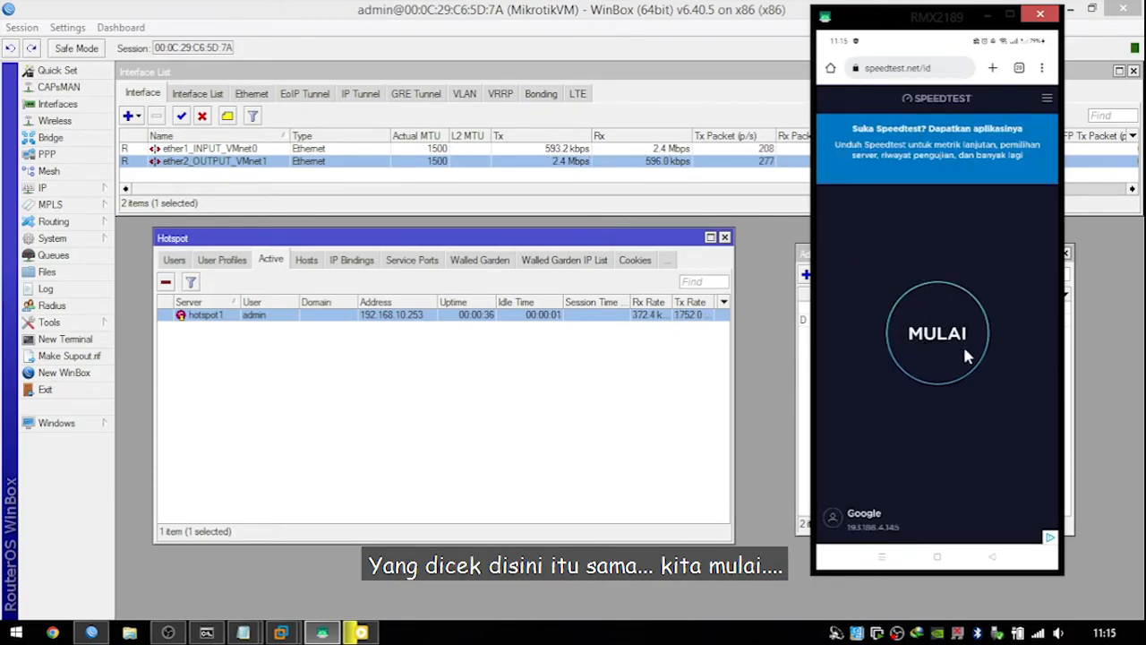
Run the Speedtest.net test, getting 7.43 Mbps download and 88 ms ping, then centre the scrcpy window.
{"action": "left_click", "coordinate": [941, 357]}
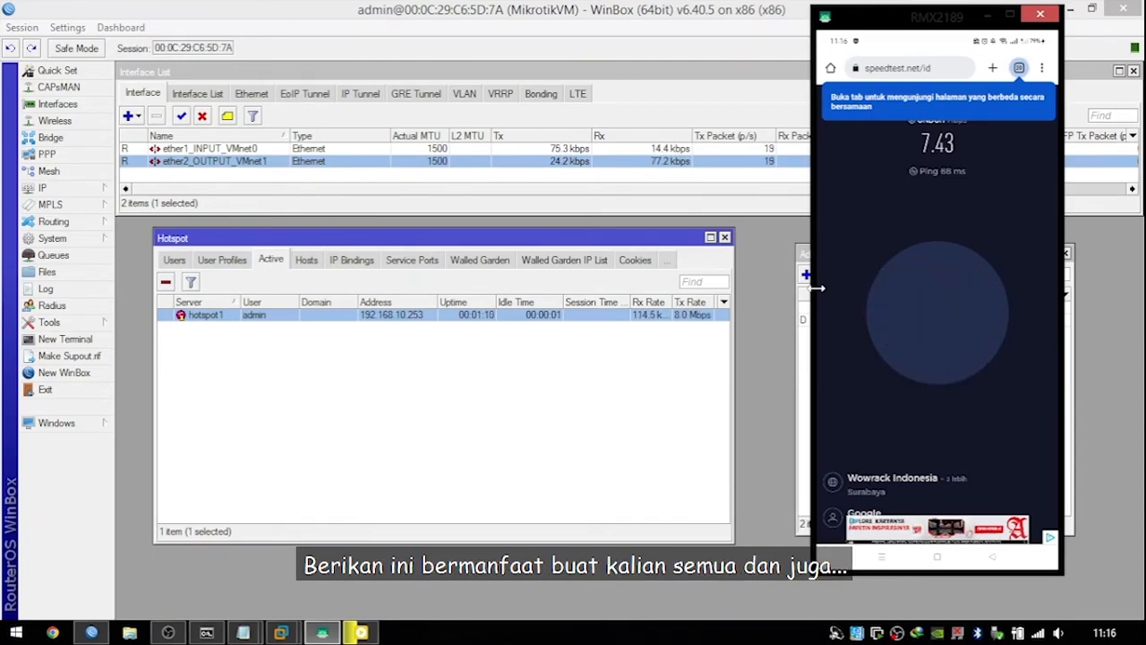
{"action": "left_click_drag", "start_coordinate": [981, 20], "coordinate": [813, 29]}
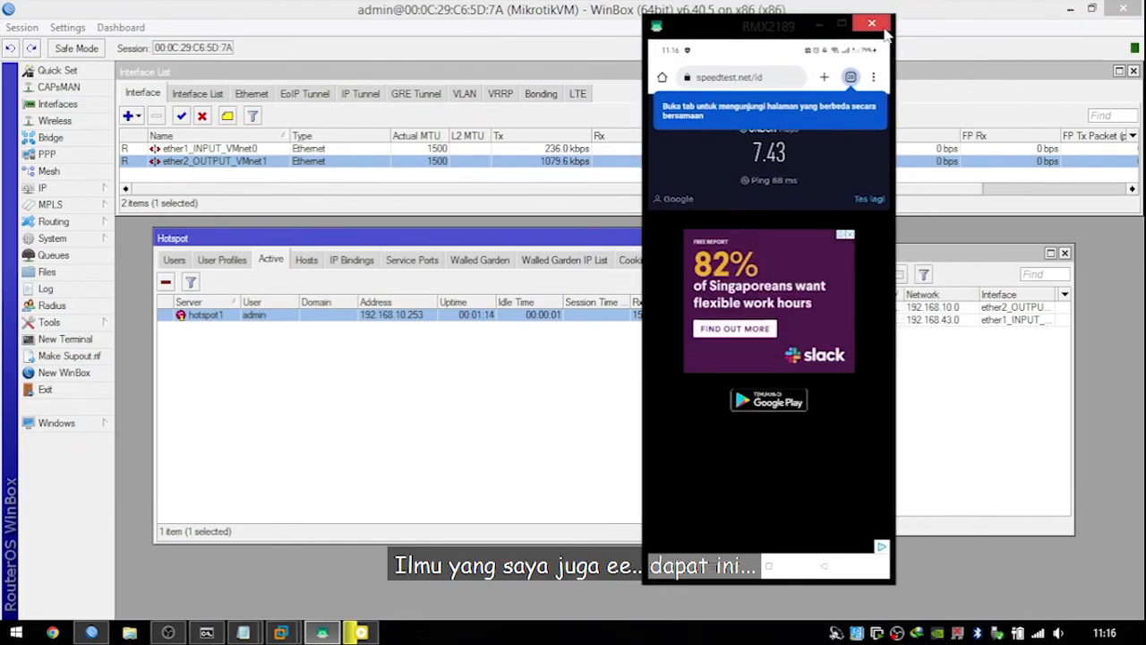